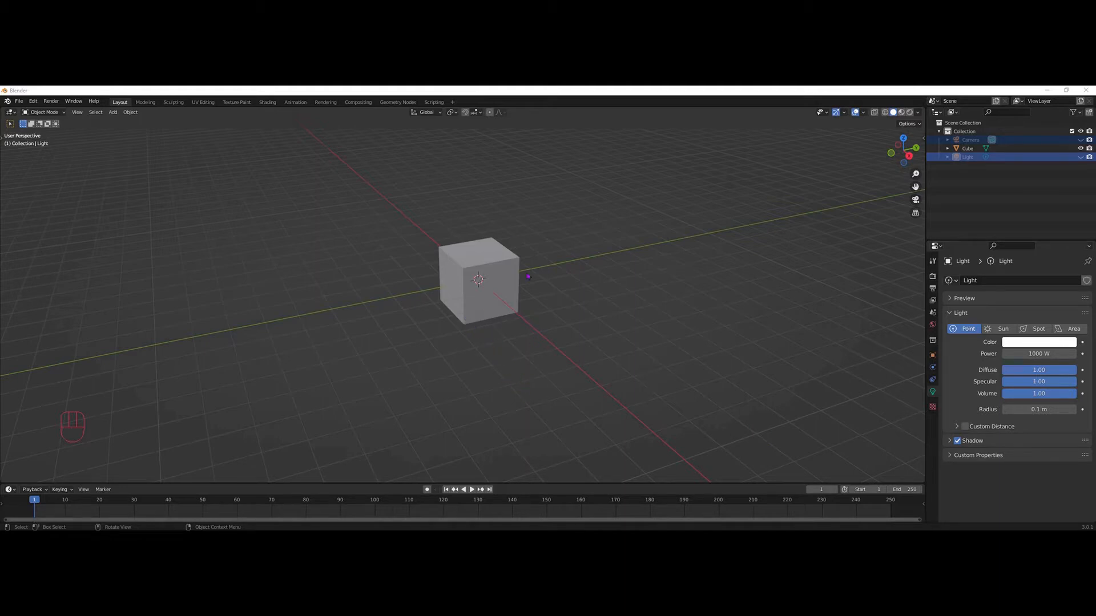
- Subdivide the whole cube twice in Edit Mode, then clear the selection
click(456, 307)
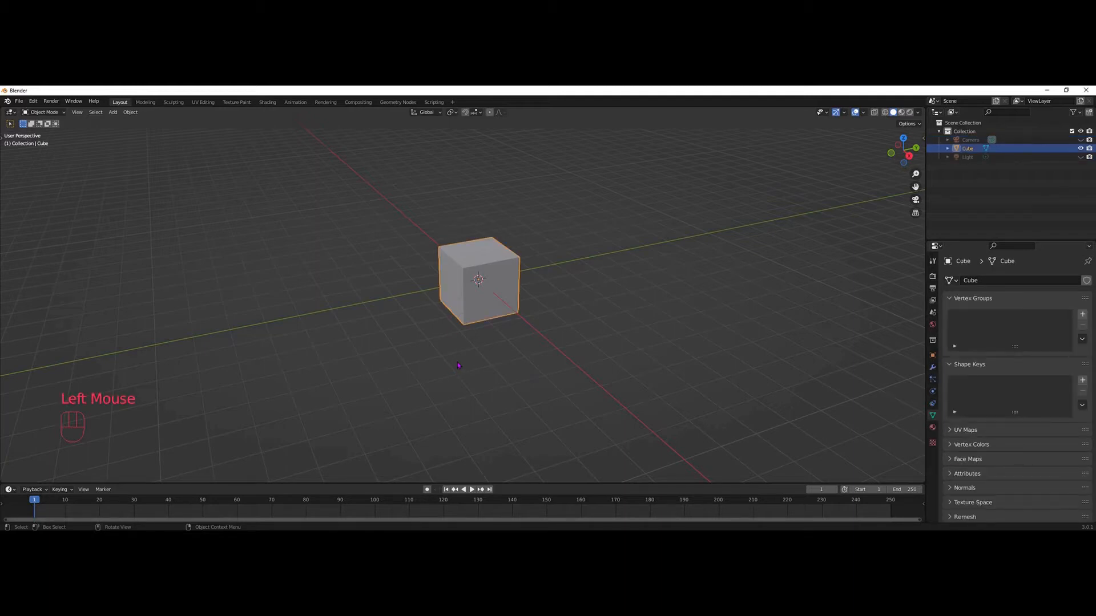
key(Tab)
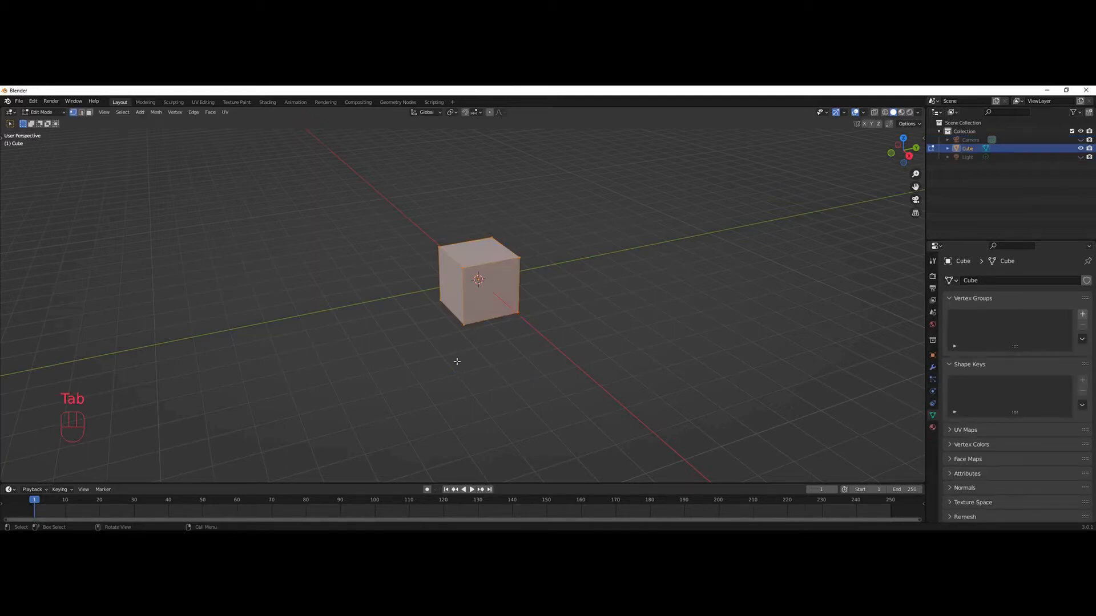
right_click(494, 278)
click(453, 278)
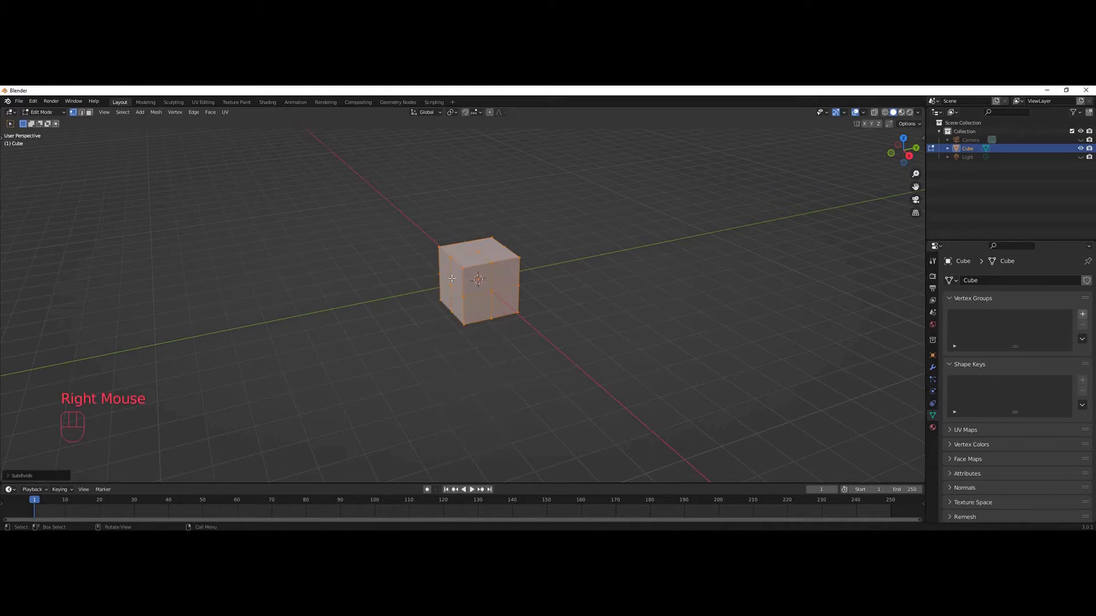
right_click(501, 275)
click(485, 275)
scroll(532, 332, up, 2)
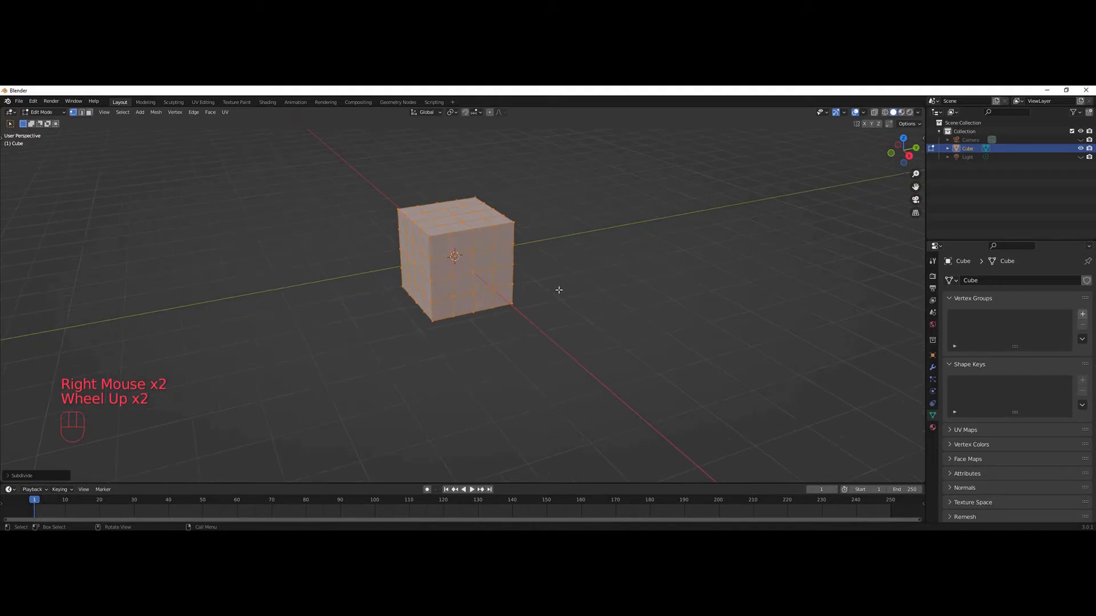
shift+middle_drag(558, 288, 560, 360)
click(619, 334)
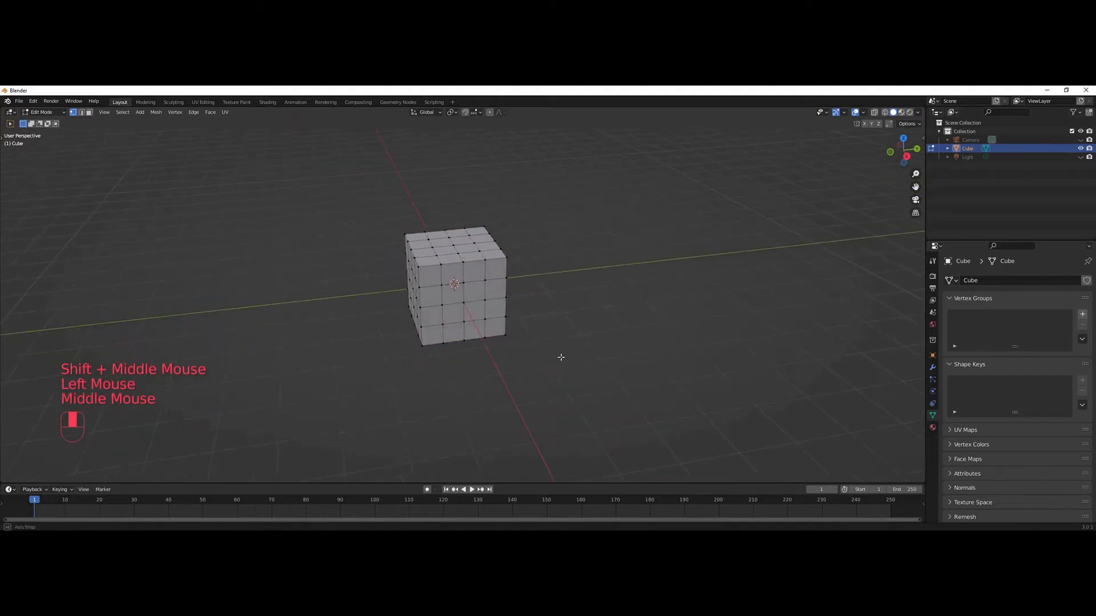
- Place the 3D cursor on the ground well away from the cube, and undo the last three mesh changes
shift+right_click(787, 356)
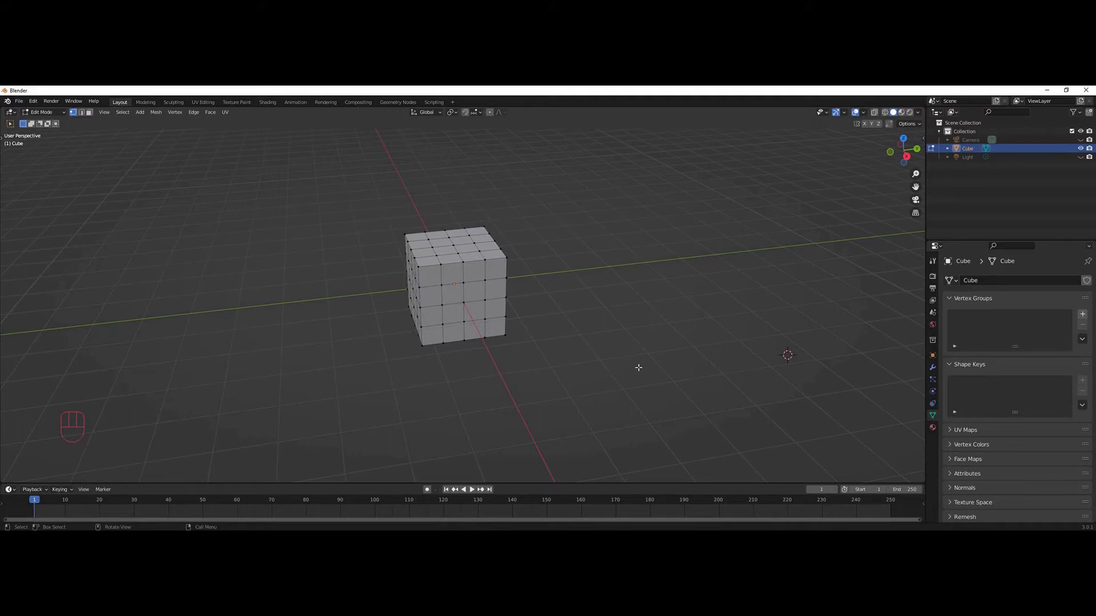
key(ctrl+z)
key(ctrl+z)
key(ctrl+z)
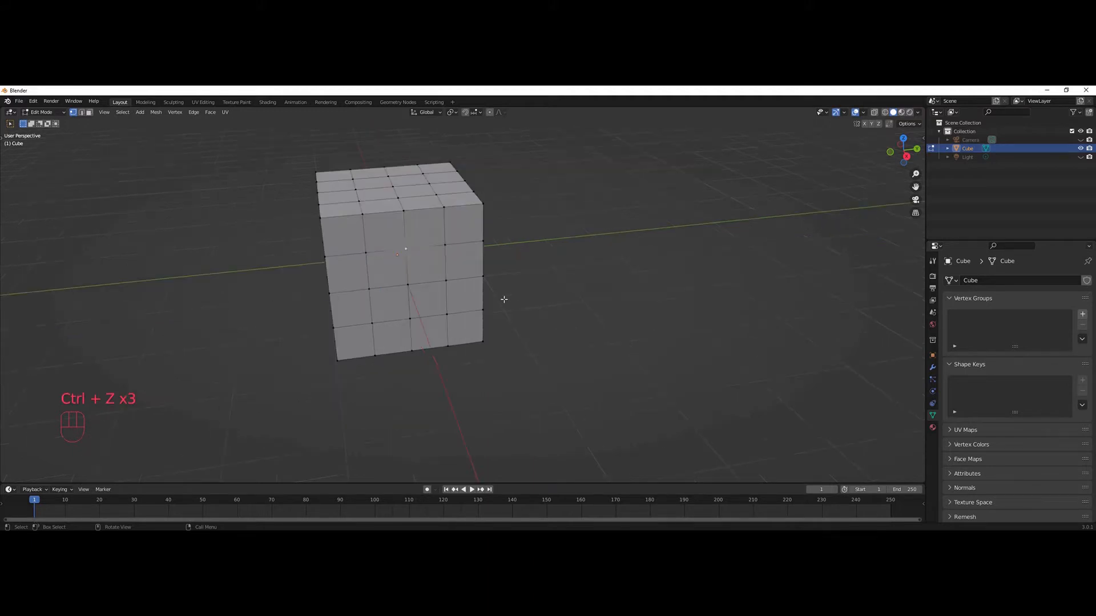
- Try deleting two neighbouring vertices in the front side's upper inner row with the Vertices option, and undo the deletion
shift+click(365, 254)
key(Delete)
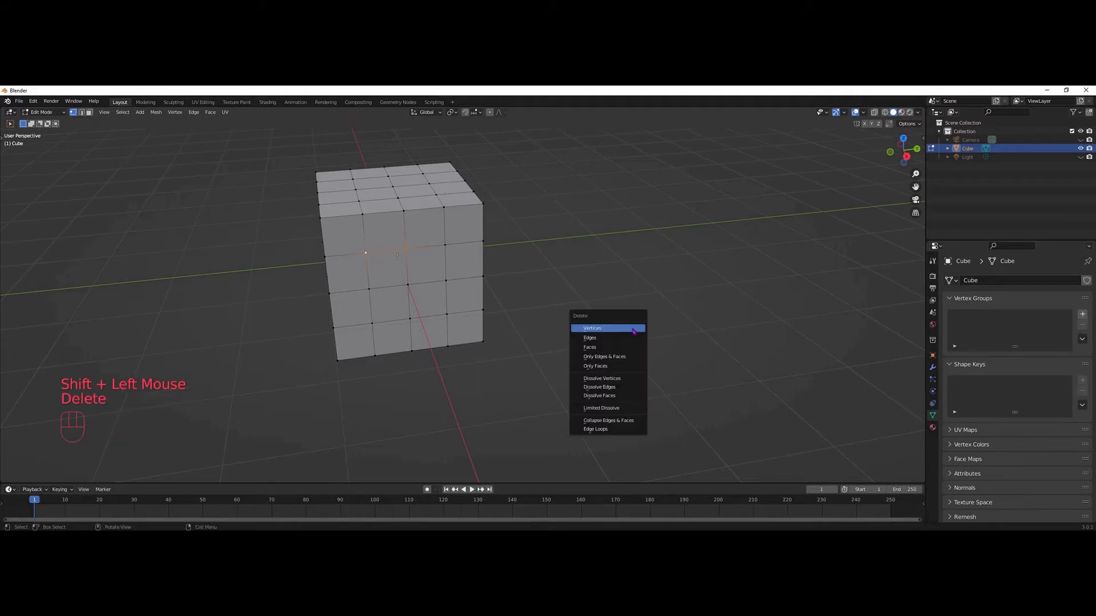
click(598, 330)
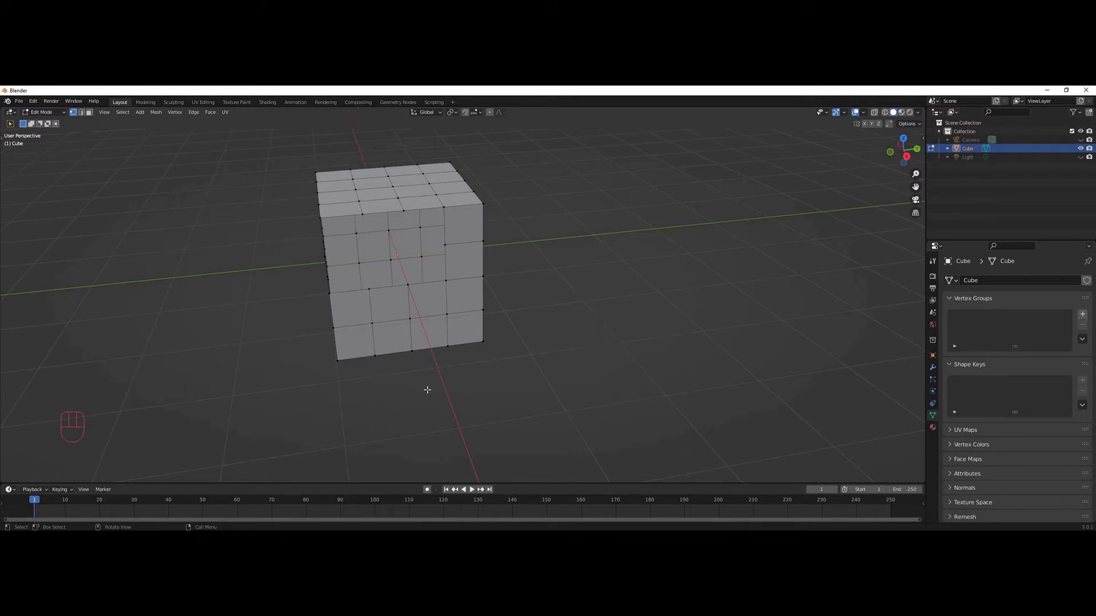
scroll(428, 391, up, 3)
scroll(428, 388, down, 2)
mouse_move(318, 394)
middle_down()
mouse_move(367, 396)
mouse_move(318, 386)
mouse_move(342, 396)
mouse_move(320, 391)
mouse_move(333, 394)
middle_up()
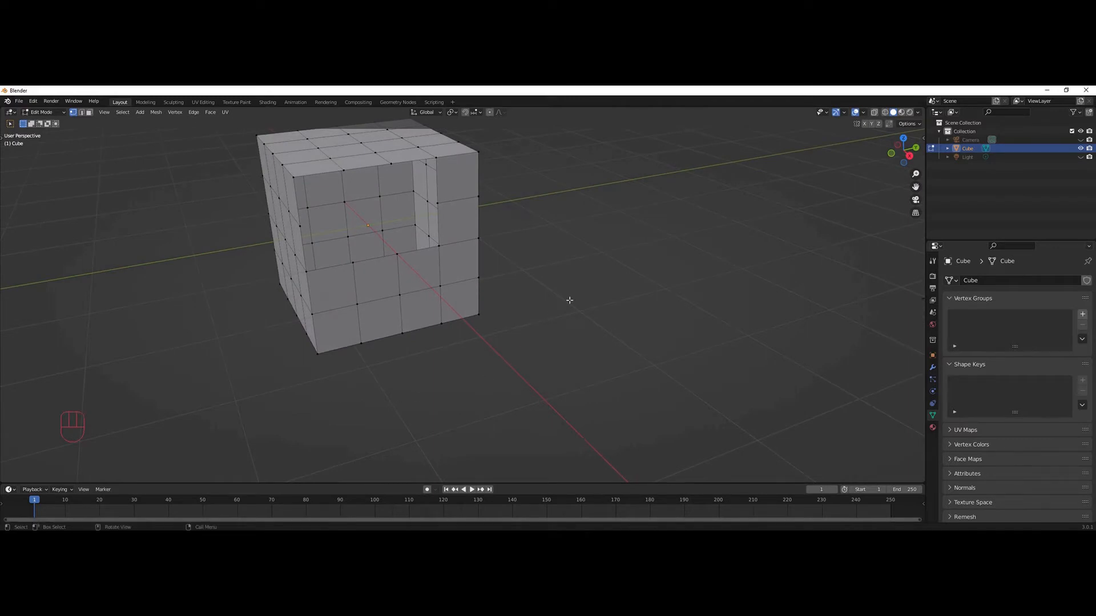
shift+middle_drag(570, 300, 558, 332)
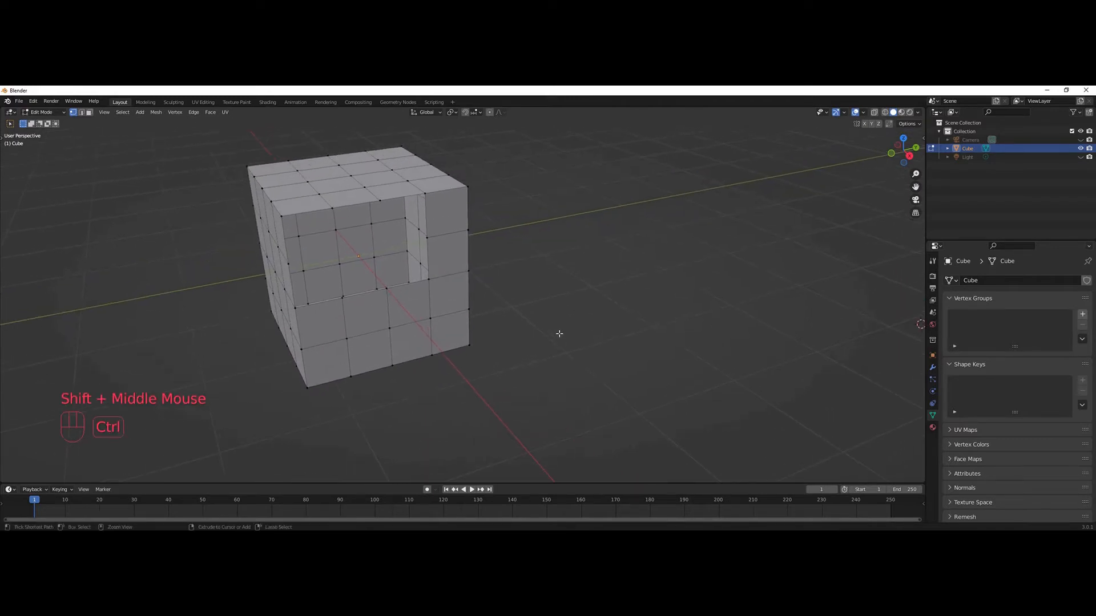
key(ctrl+z)
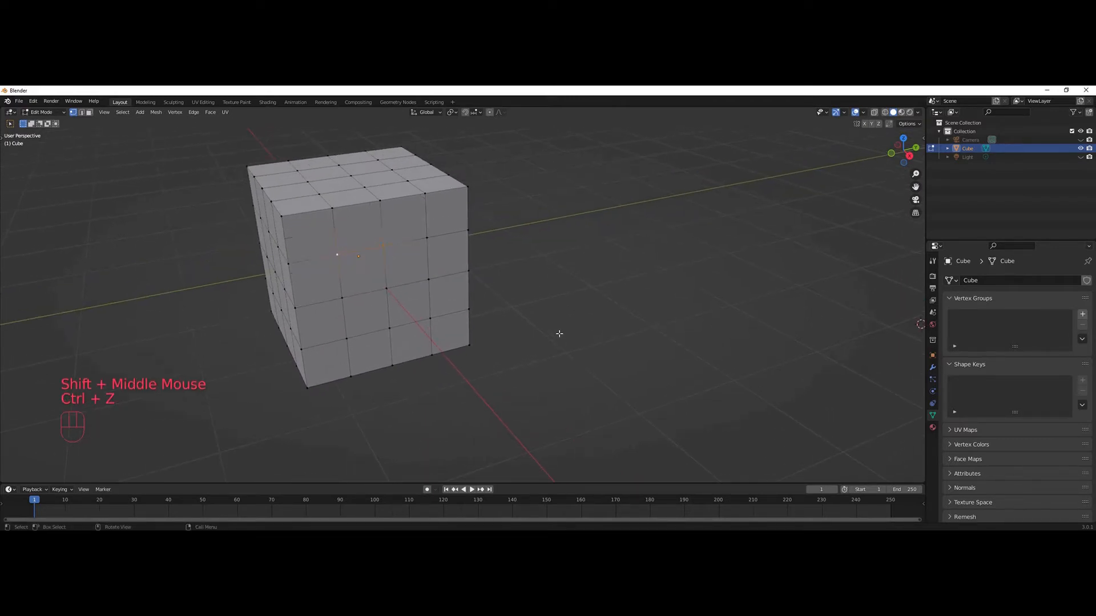
- Switch to face selection and select single faces one after another in the front side's upper two rows
click(347, 241)
double_click(346, 242)
click(314, 242)
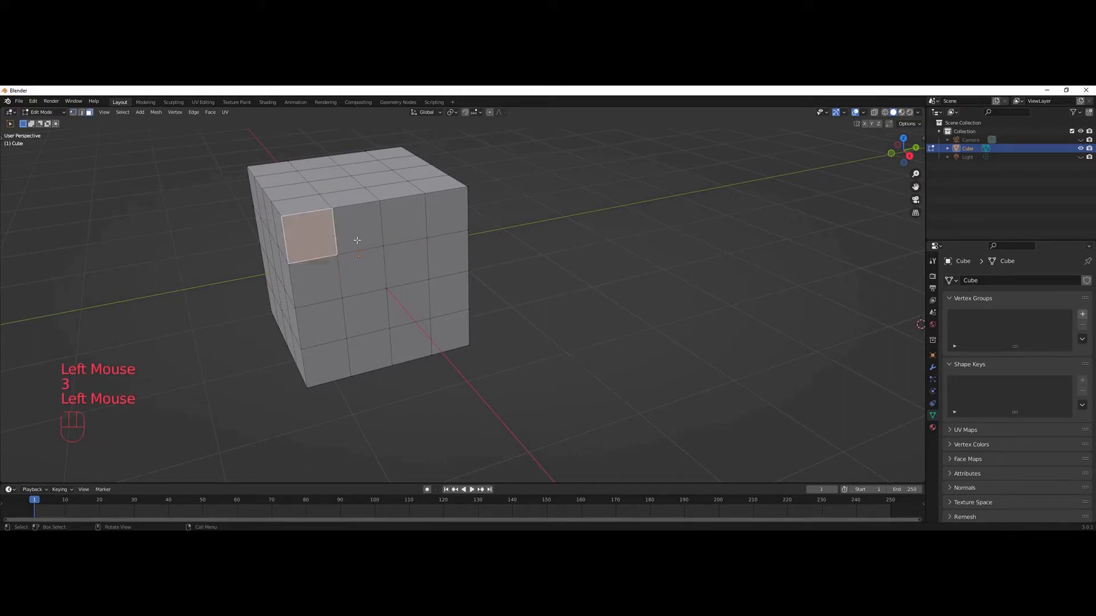
click(358, 225)
click(404, 220)
click(406, 264)
click(361, 271)
click(327, 274)
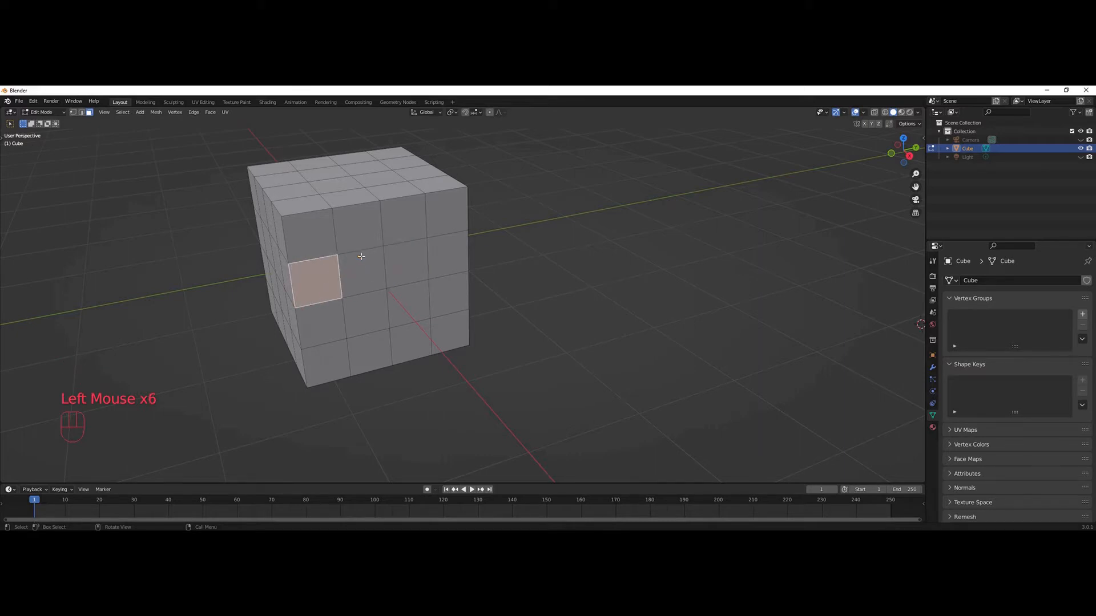
click(335, 234)
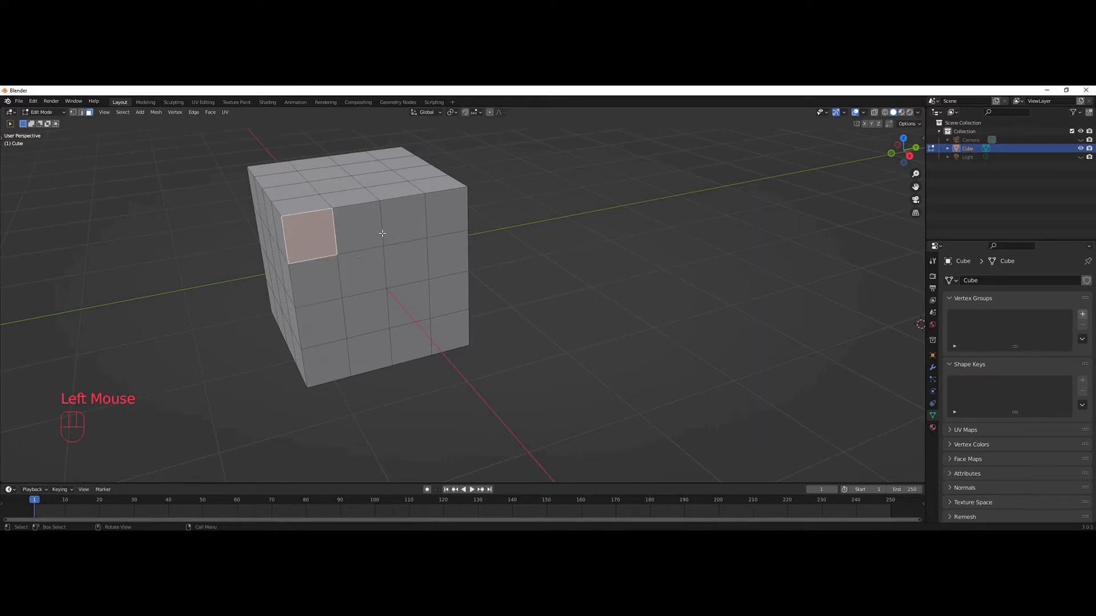
- Switch to edge selection and select individual vertical edges on the cube's front side one by one
key(2)
click(376, 274)
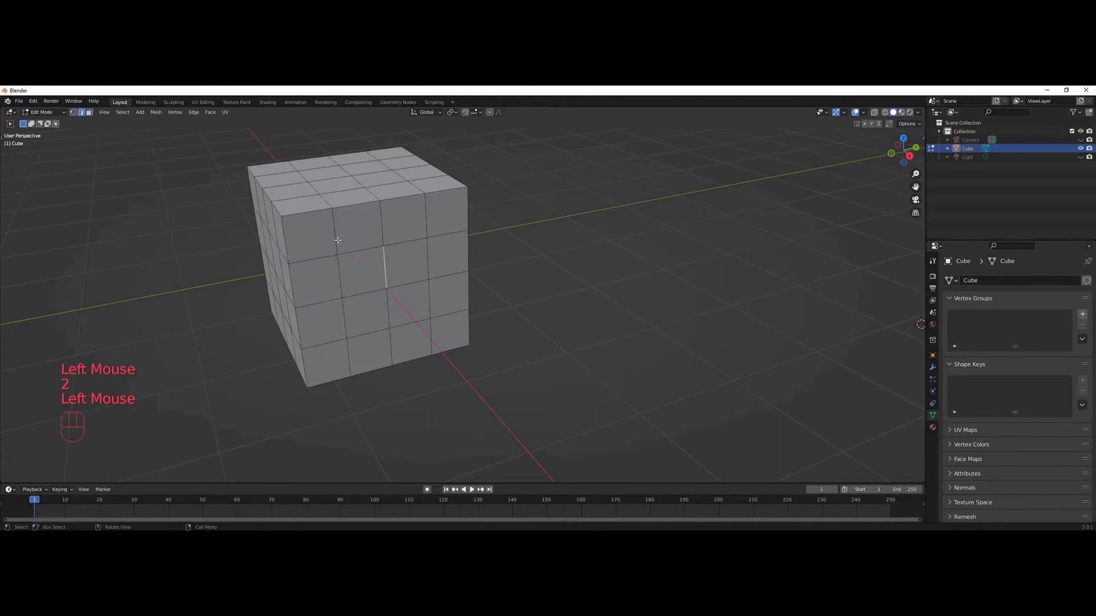
click(338, 240)
click(340, 273)
click(386, 270)
click(381, 226)
click(377, 273)
- Try deleting the single upper-left inner vertex of the front side in vertex selection mode, using the Vertices option
key(1)
click(337, 256)
key(Delete)
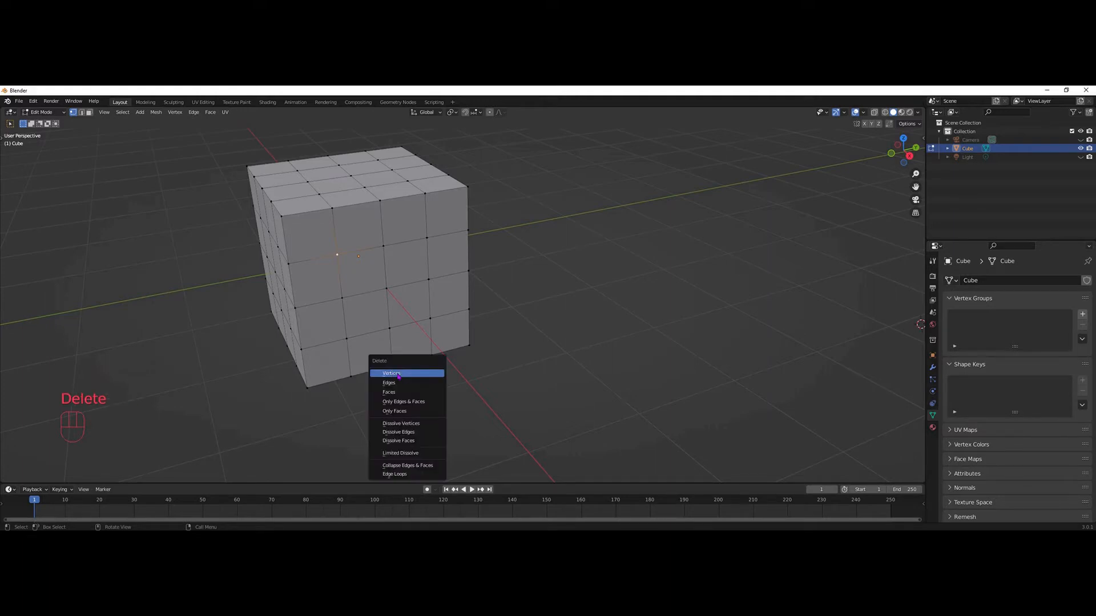
click(398, 373)
mouse_move(224, 368)
middle_down()
mouse_move(247, 359)
mouse_move(269, 375)
mouse_move(224, 362)
mouse_move(225, 347)
mouse_move(252, 354)
mouse_move(256, 364)
mouse_move(239, 364)
mouse_move(221, 350)
mouse_move(244, 363)
middle_up()
shift+middle_drag(526, 272, 523, 299)
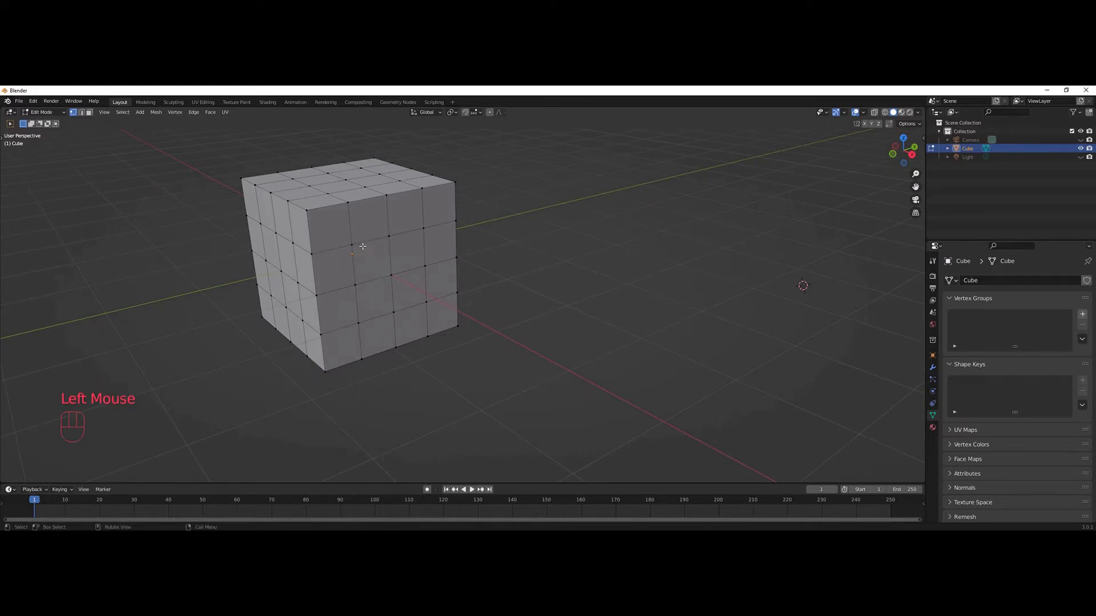
- Try deleting the horizontal edge below the second face of the front side's top row with the Edges option, and undo it
key(2)
click(361, 241)
key(x)
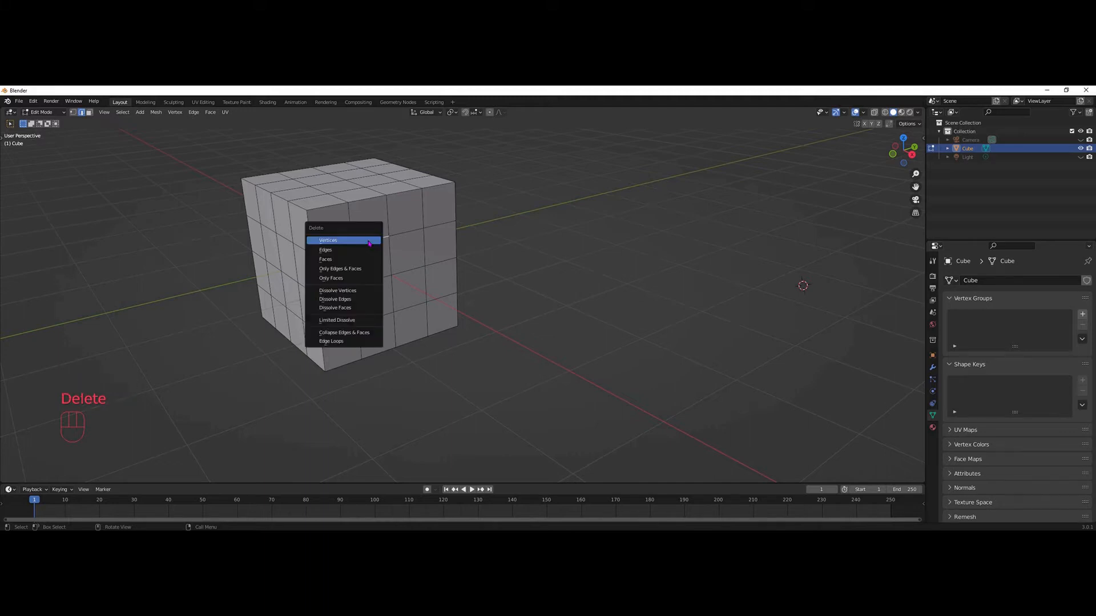
click(327, 251)
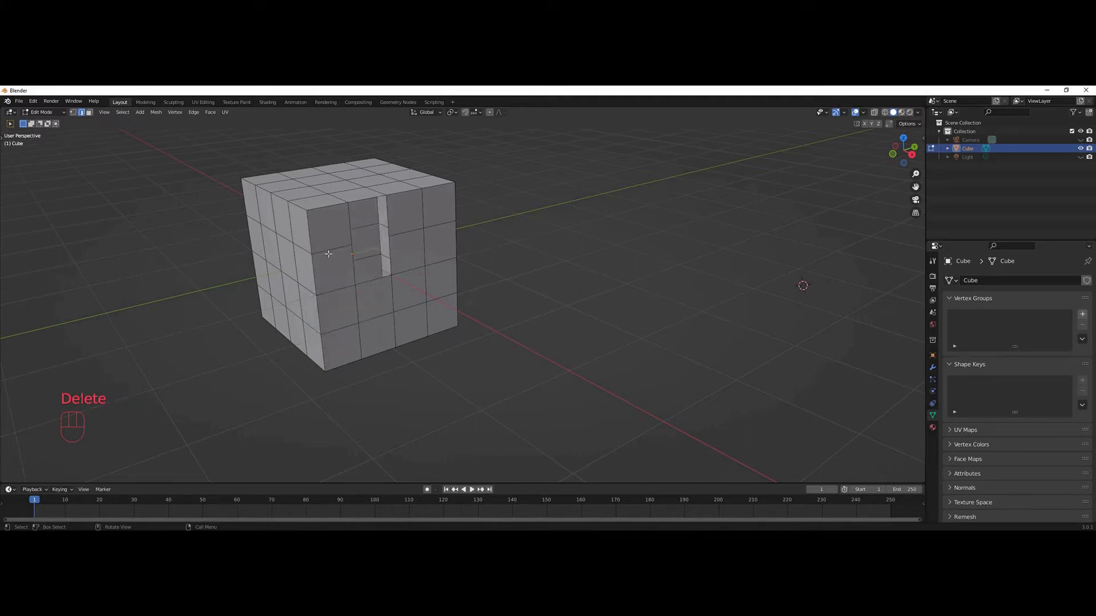
mouse_move(243, 368)
middle_down()
mouse_move(262, 369)
mouse_move(241, 371)
mouse_move(248, 379)
middle_up()
middle_drag(424, 375, 394, 367)
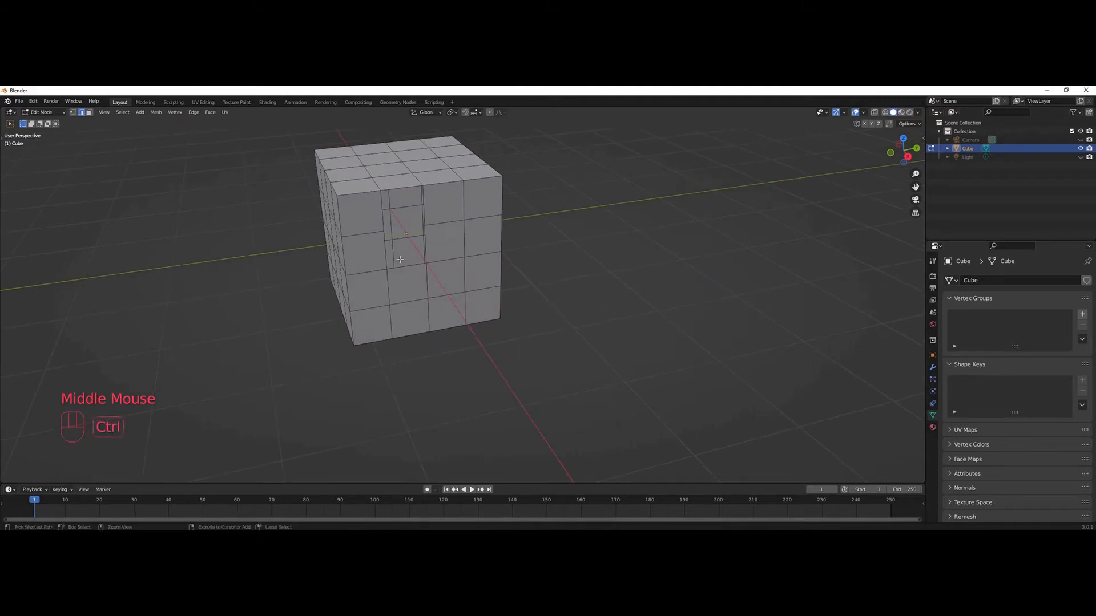
key(ctrl+z)
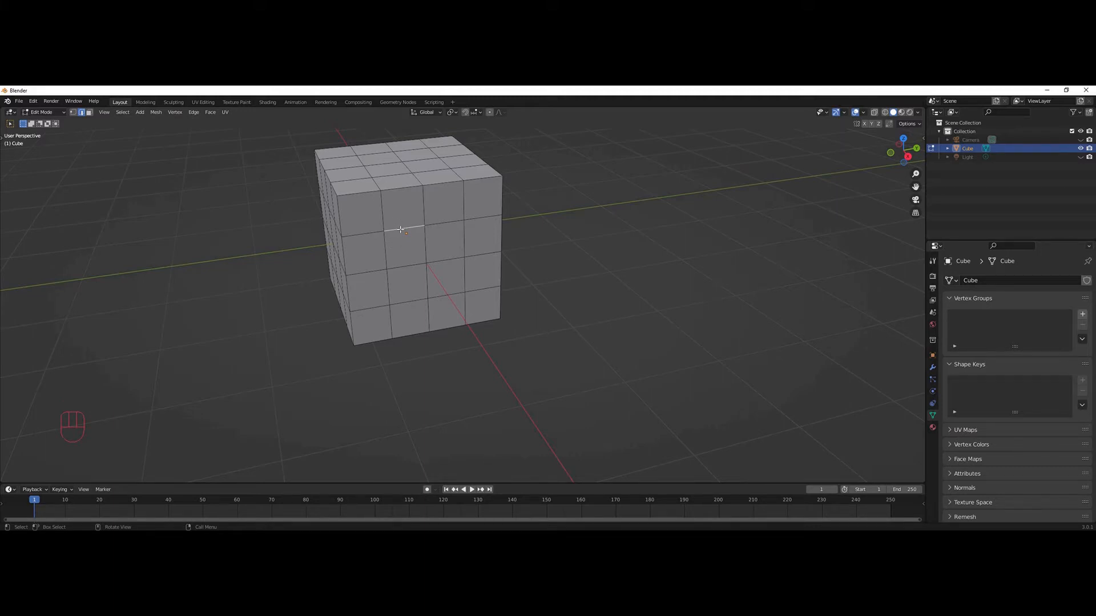
- Switch to face selection, select single faces in the front side's second column, and clear the selection
click(400, 229)
click(401, 229)
key(3)
click(400, 217)
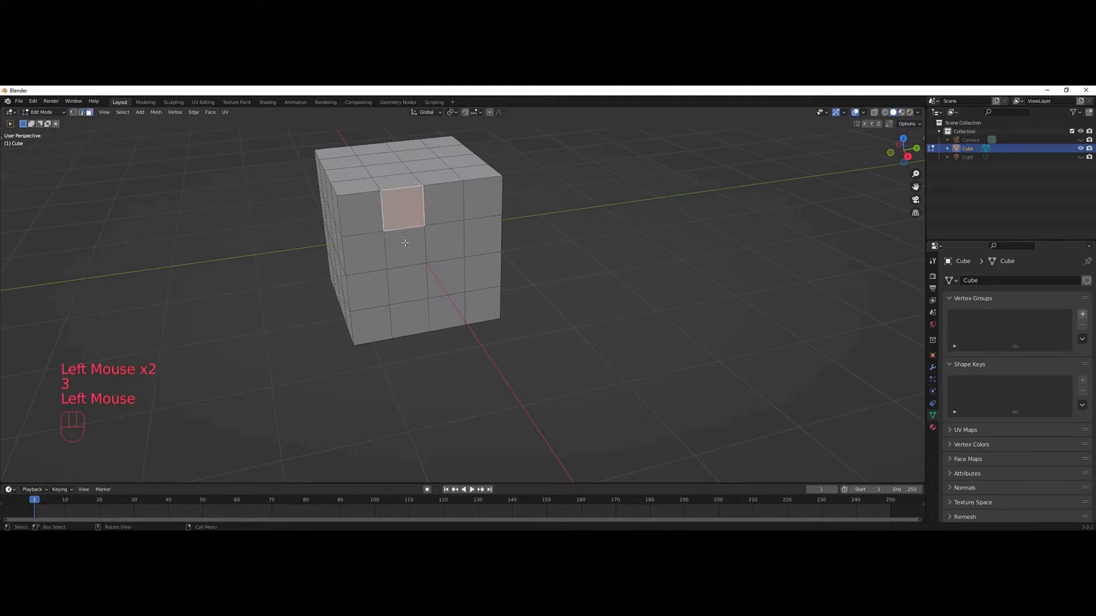
click(401, 220)
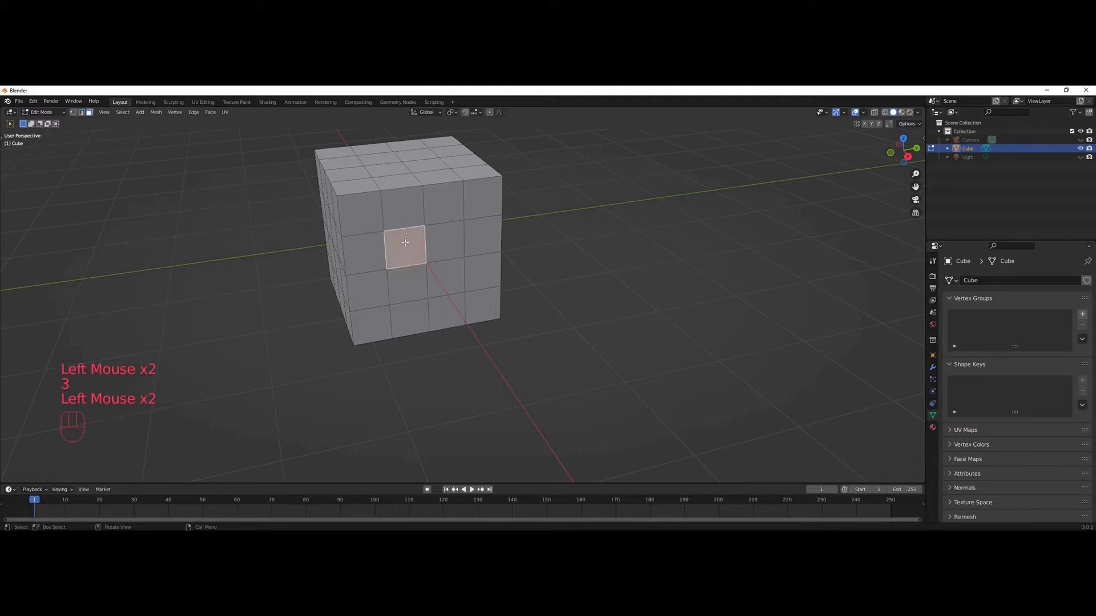
click(456, 345)
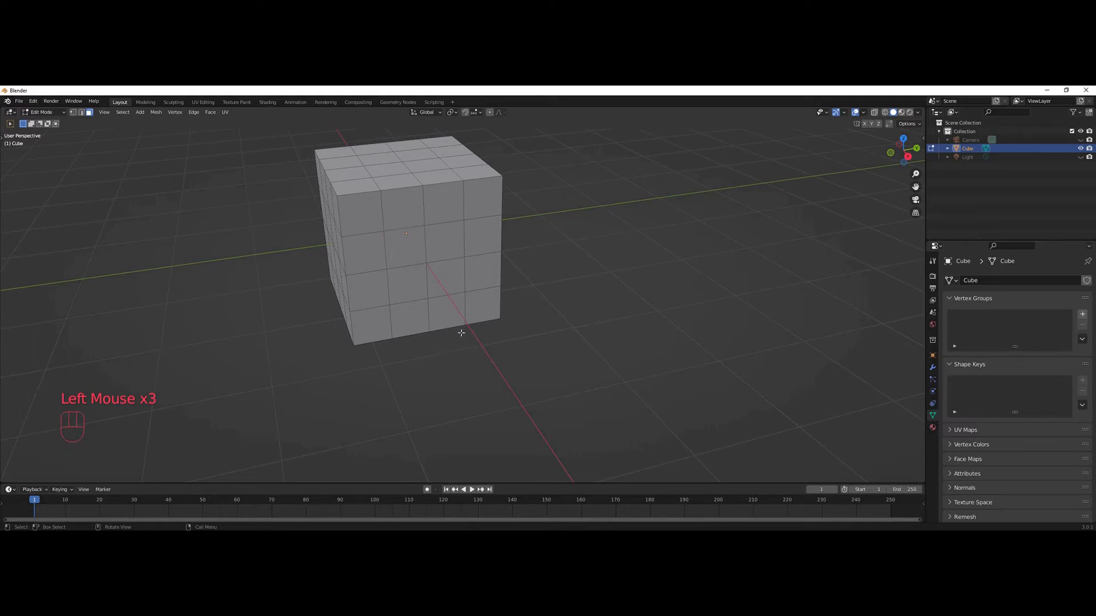
- Try deleting the front face in the second row and second column with the Faces option, and undo the deletion
click(418, 253)
key(Delete)
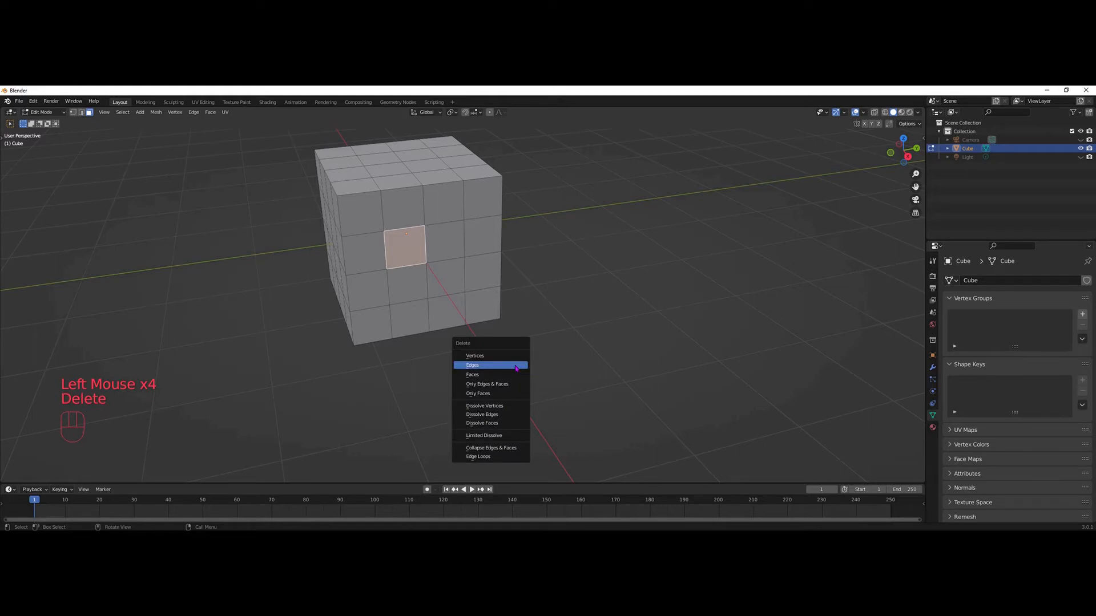
click(478, 377)
middle_drag(452, 362, 418, 384)
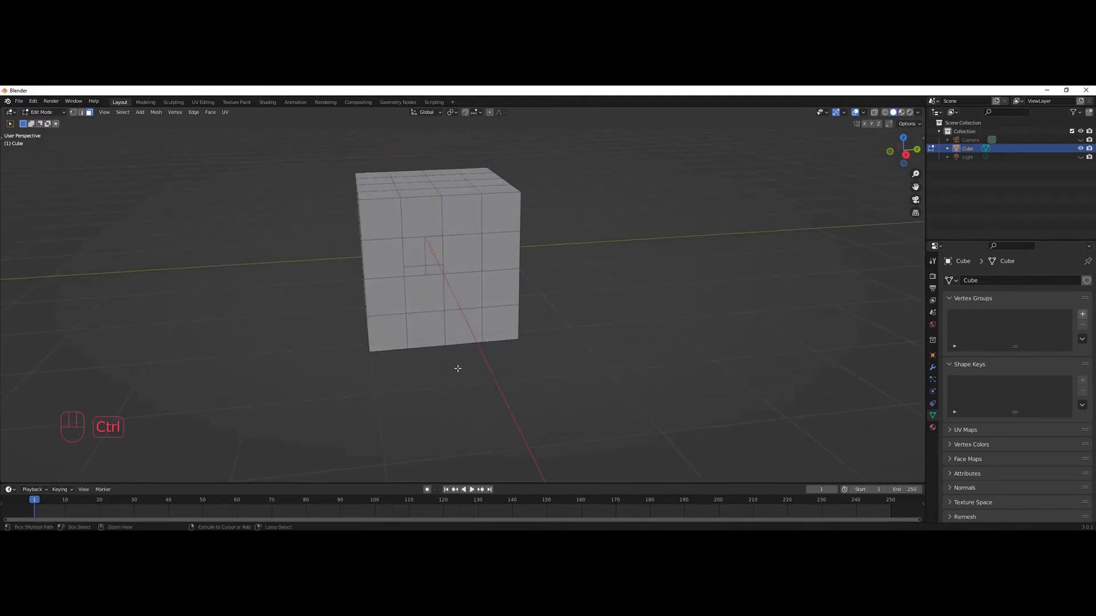
key(ctrl+z)
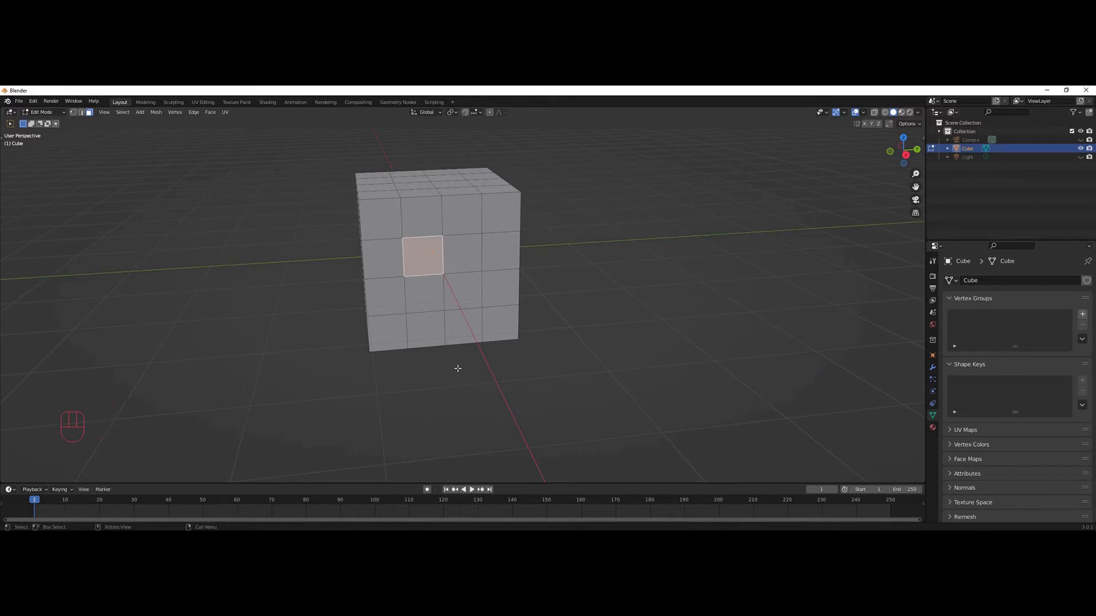
- Try the Only Edges & Faces deletion on the selected front face and inspect the opening
key(Delete)
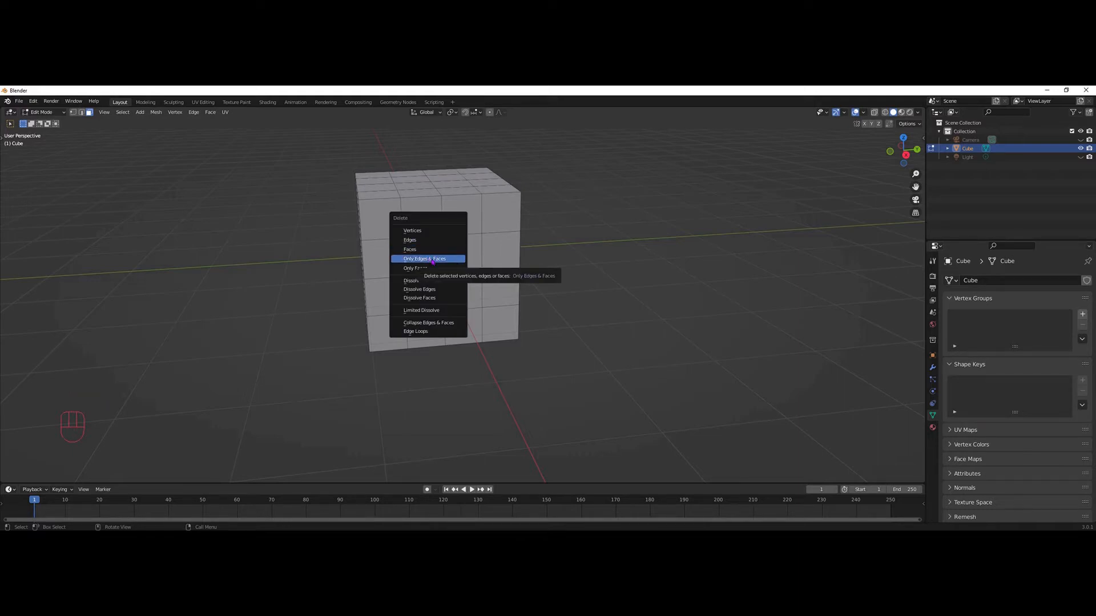
click(432, 260)
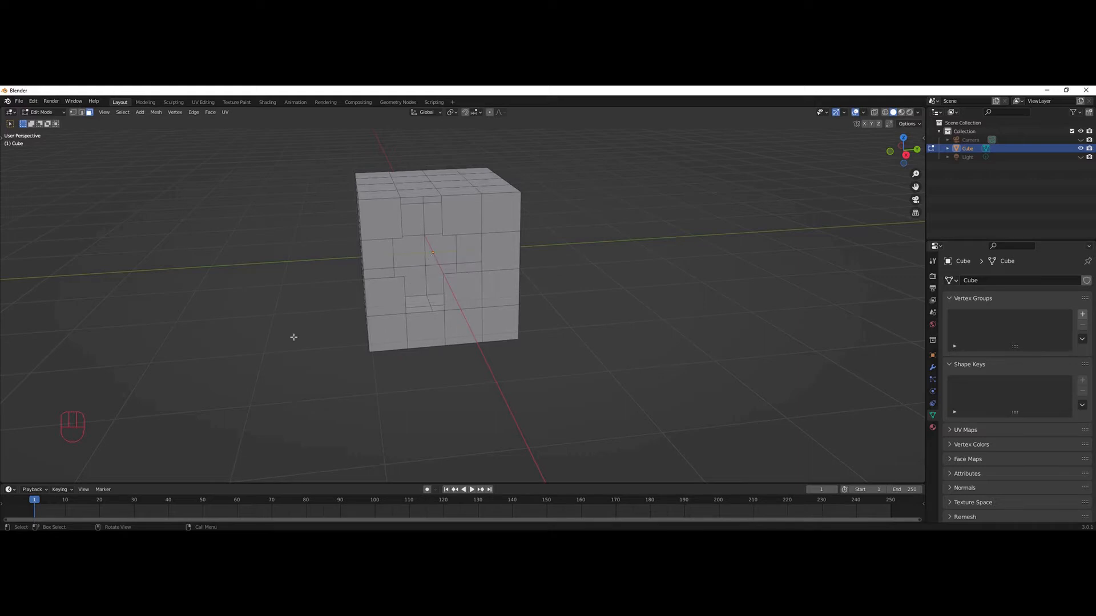
click(293, 338)
click(404, 257)
mouse_move(271, 338)
middle_down()
mouse_move(288, 310)
mouse_move(304, 321)
mouse_move(299, 341)
mouse_move(266, 311)
mouse_move(247, 313)
mouse_move(307, 329)
mouse_move(276, 338)
mouse_move(266, 326)
mouse_move(286, 332)
middle_up()
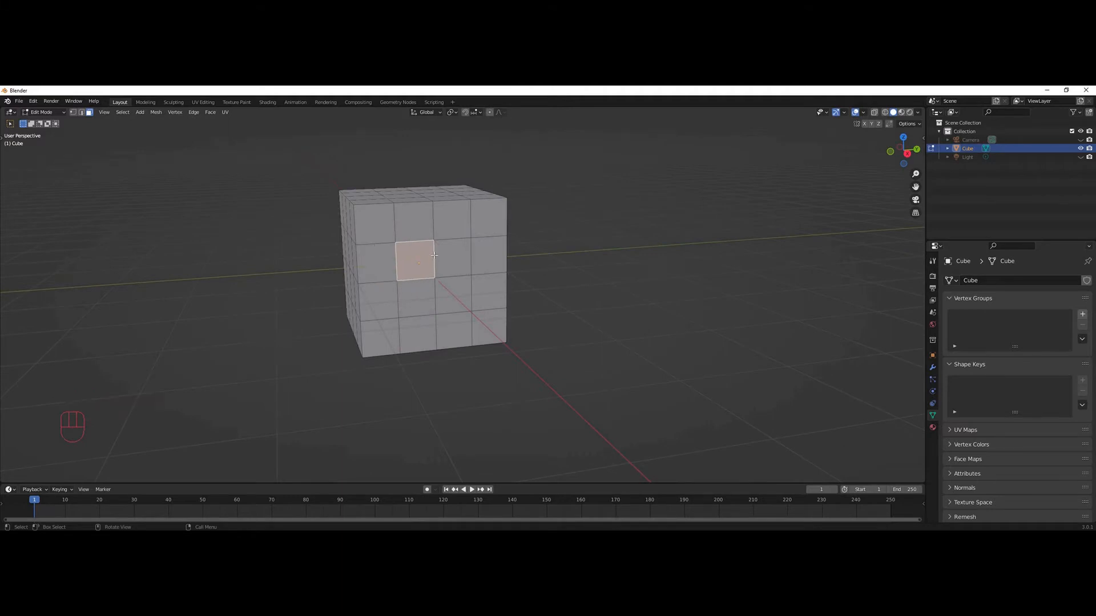
- Reselect the front face in the second row and second column and delete it with the Only Edges & Faces option
click(434, 258)
click(412, 240)
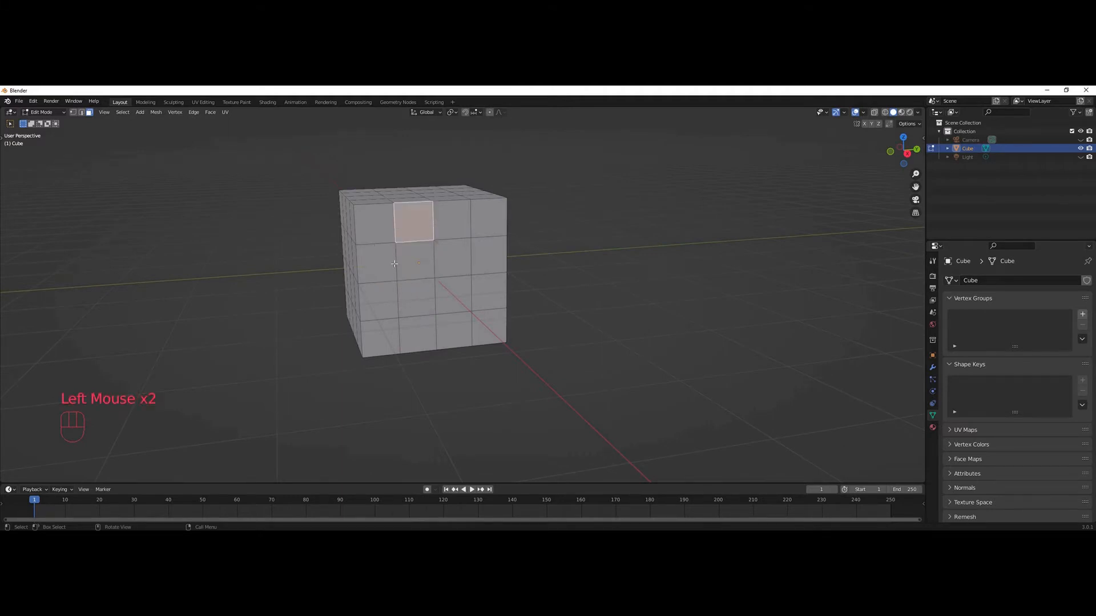
click(397, 263)
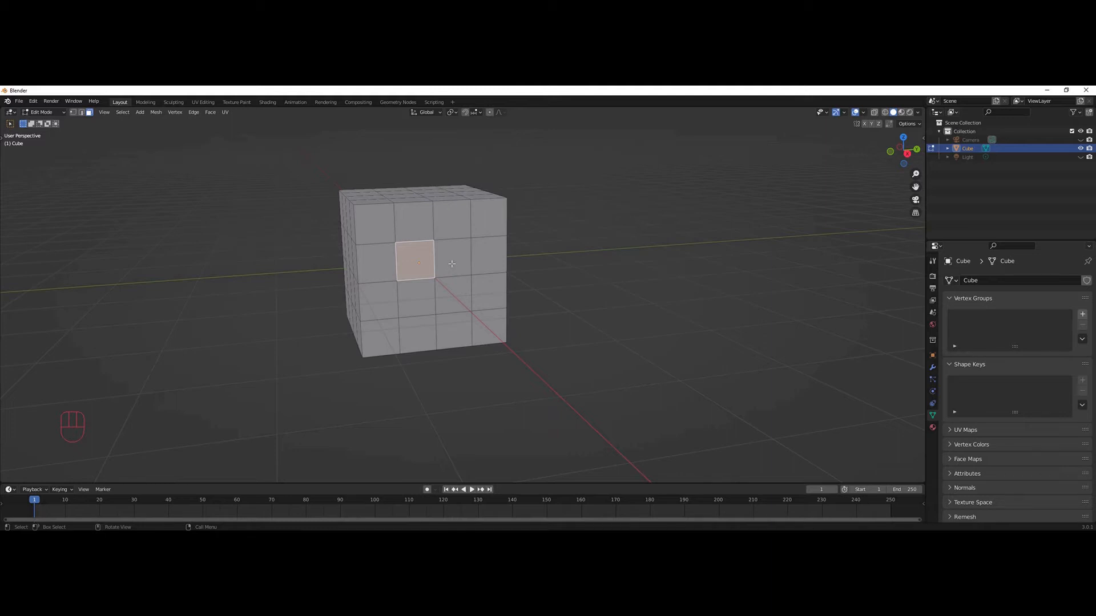
key(Delete)
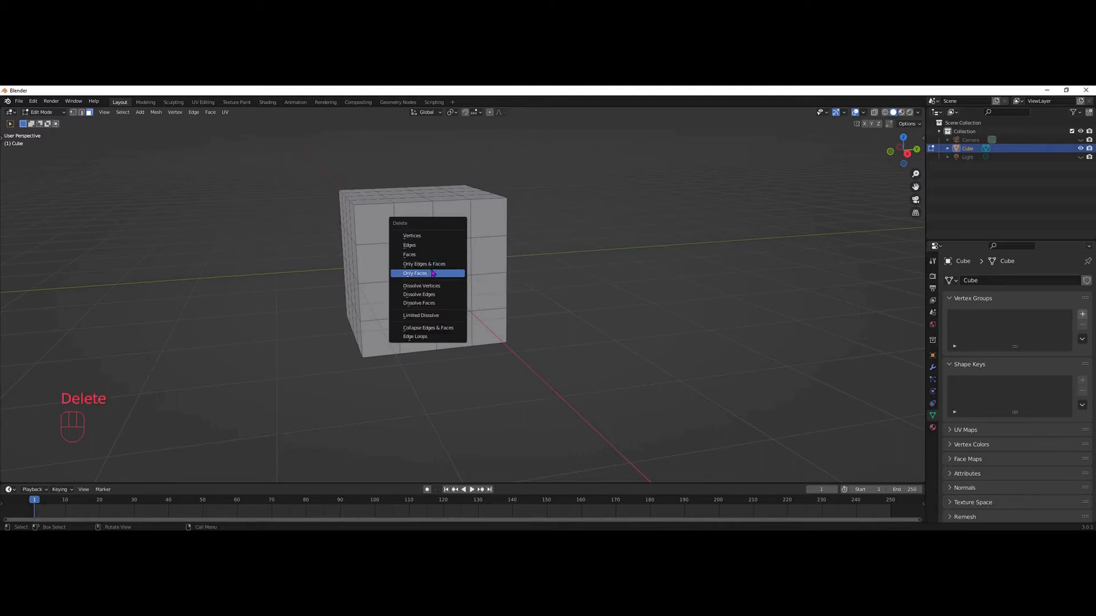
click(428, 264)
click(457, 403)
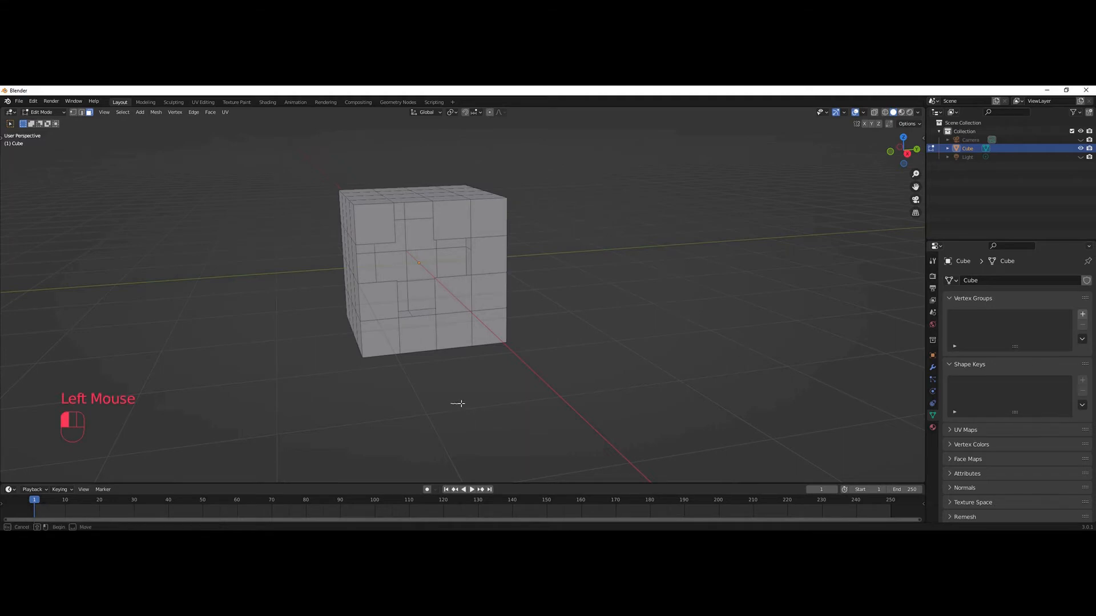
- Inspect the opening in the front side, undo the deletions to restore the cube's faces, and clear the selection
mouse_move(450, 386)
middle_down()
mouse_move(475, 399)
mouse_move(453, 395)
middle_up()
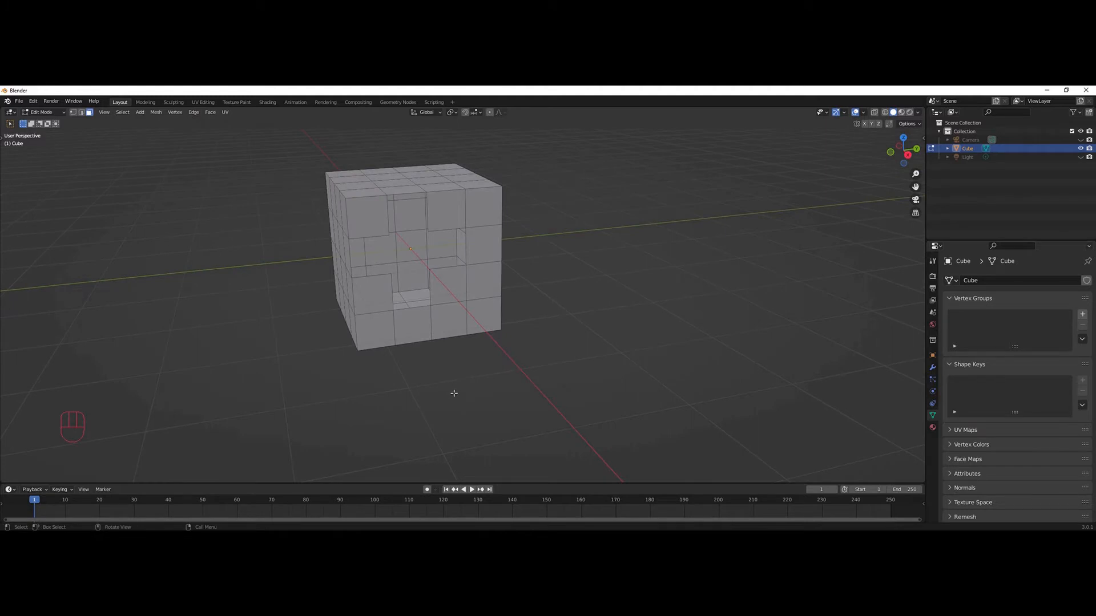
key(ctrl)
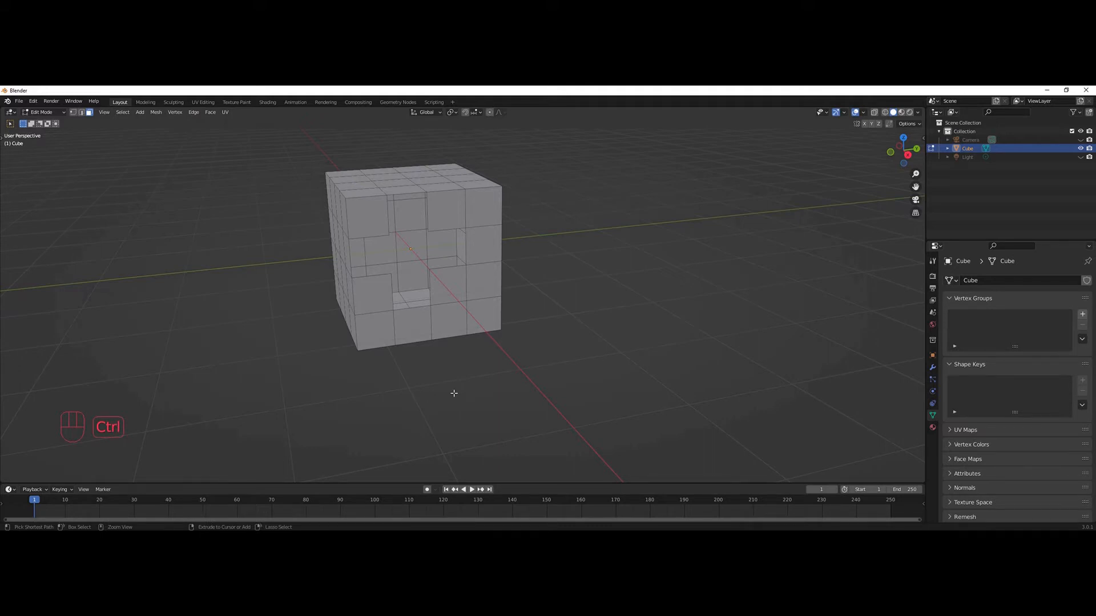
key(ctrl+z)
key(ctrl+z)
key(ctrl+z)
click(489, 387)
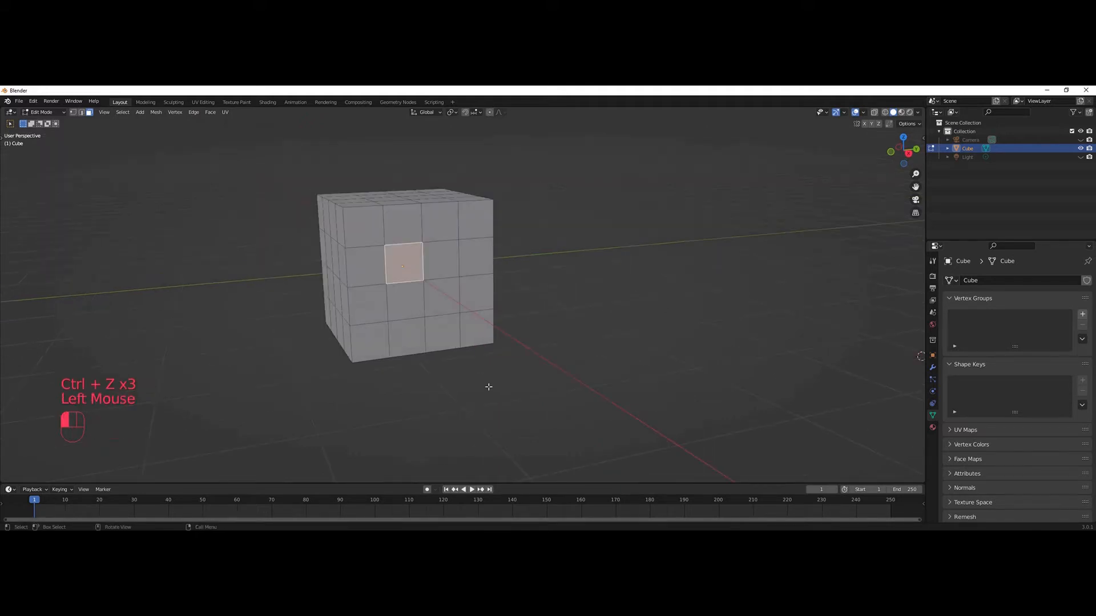
- Try deleting the front face in the second row and second column with the Only Faces option, and undo the deletion
click(402, 272)
key(Delete)
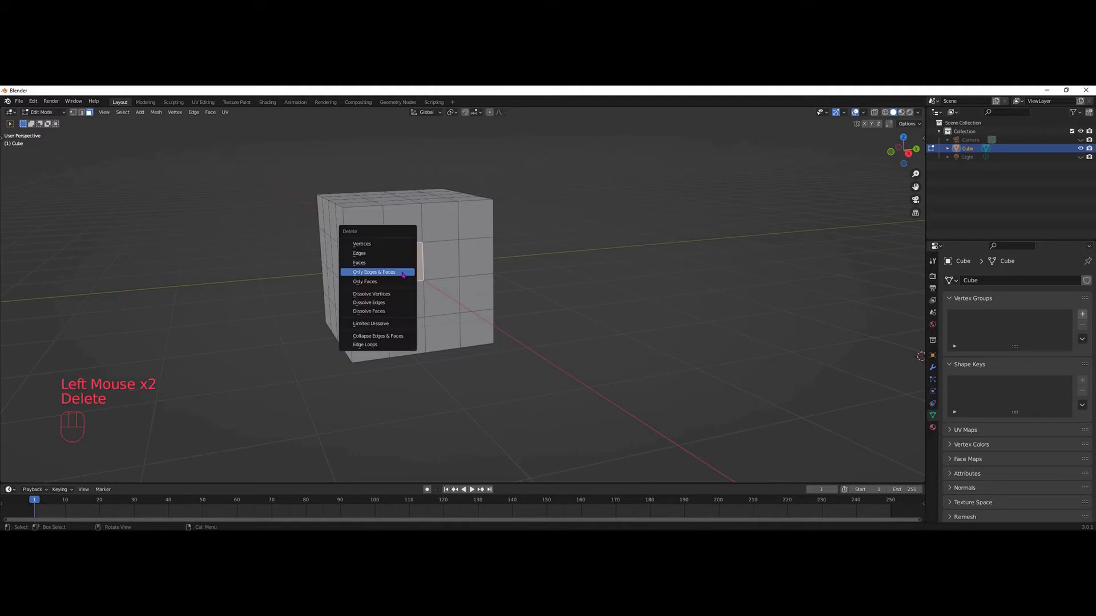
click(372, 281)
mouse_move(321, 351)
middle_down()
mouse_move(346, 368)
mouse_move(355, 356)
mouse_move(309, 347)
middle_up()
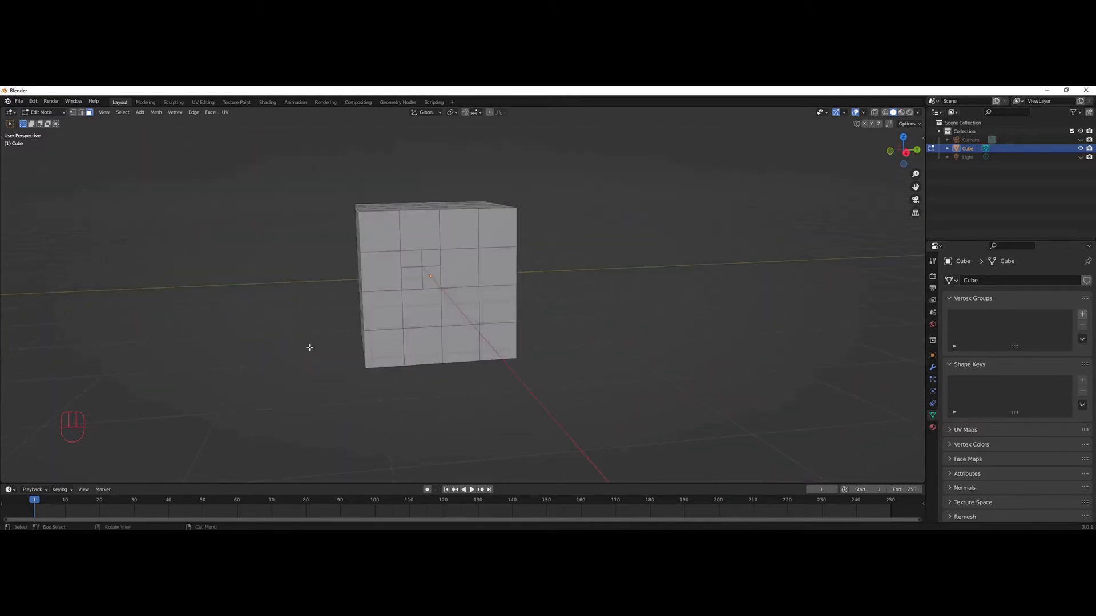
key(ctrl+z)
key(ctrl+z)
- Select all sixteen faces of the cube's front side and delete them with the Only Faces option
click(383, 230)
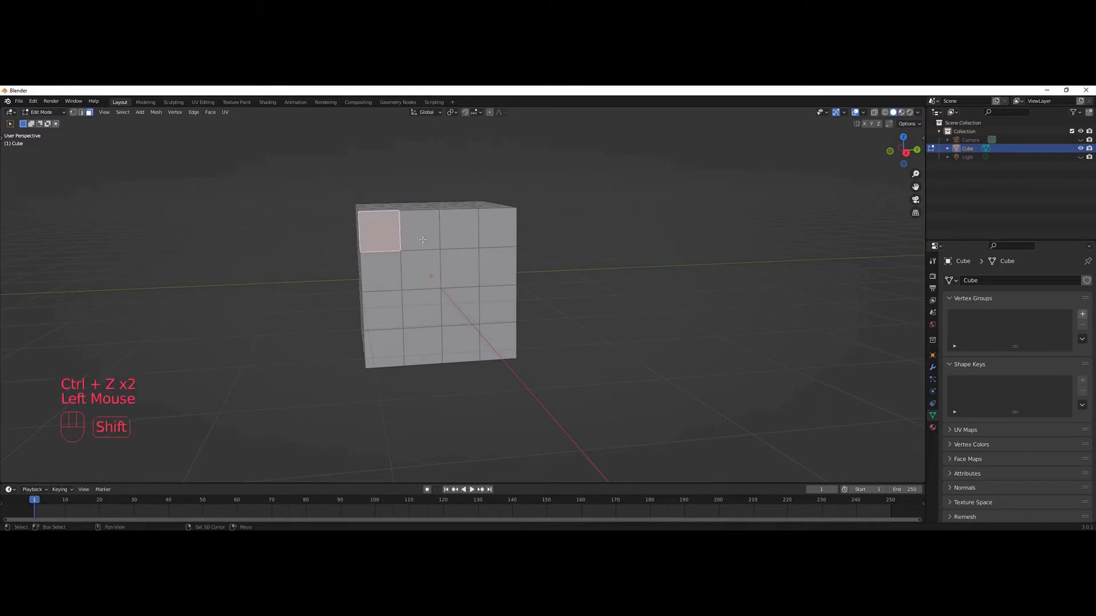
shift+click(420, 229)
shift+click(459, 228)
shift+click(495, 230)
shift+click(458, 267)
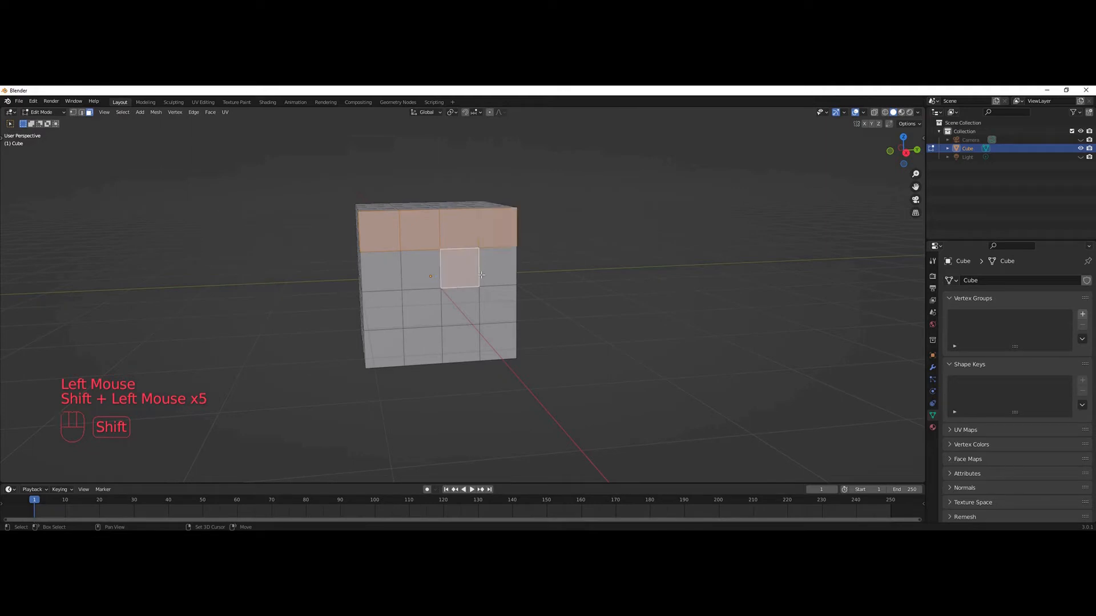
shift+click(497, 267)
shift+click(421, 268)
shift+click(376, 283)
shift+click(381, 309)
shift+click(421, 307)
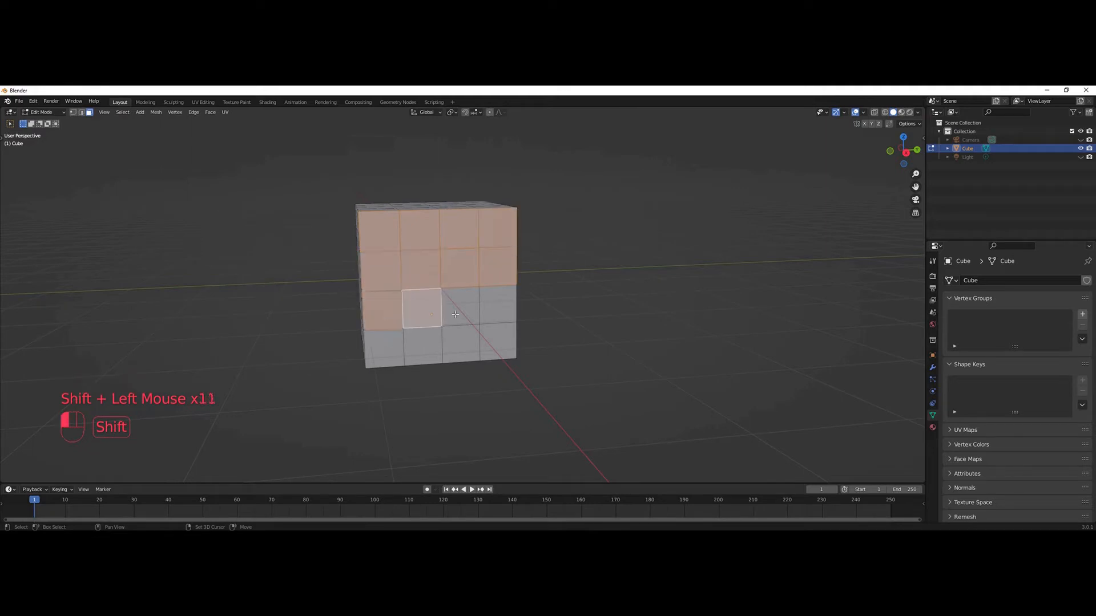
shift+click(459, 306)
shift+click(496, 304)
shift+click(496, 341)
shift+click(460, 345)
shift+click(460, 346)
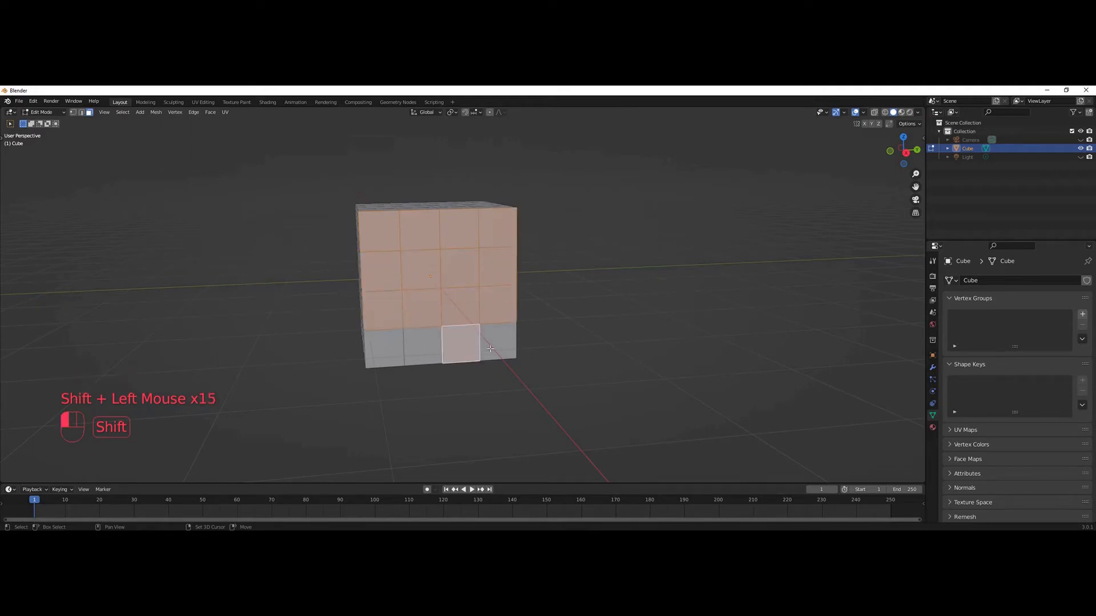
shift+click(422, 346)
shift+click(392, 347)
key(Delete)
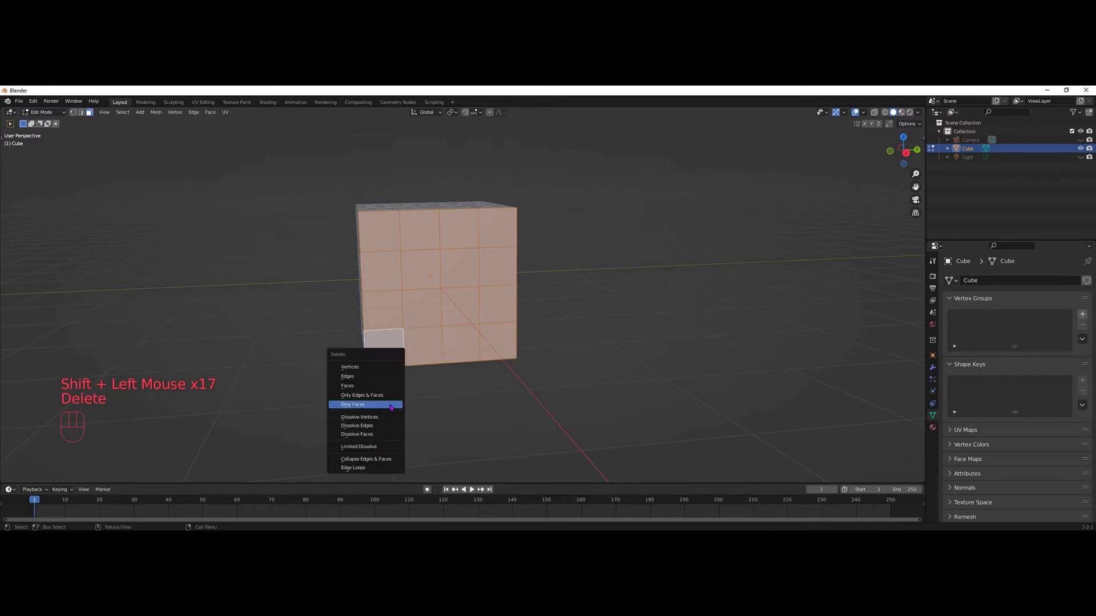
click(361, 405)
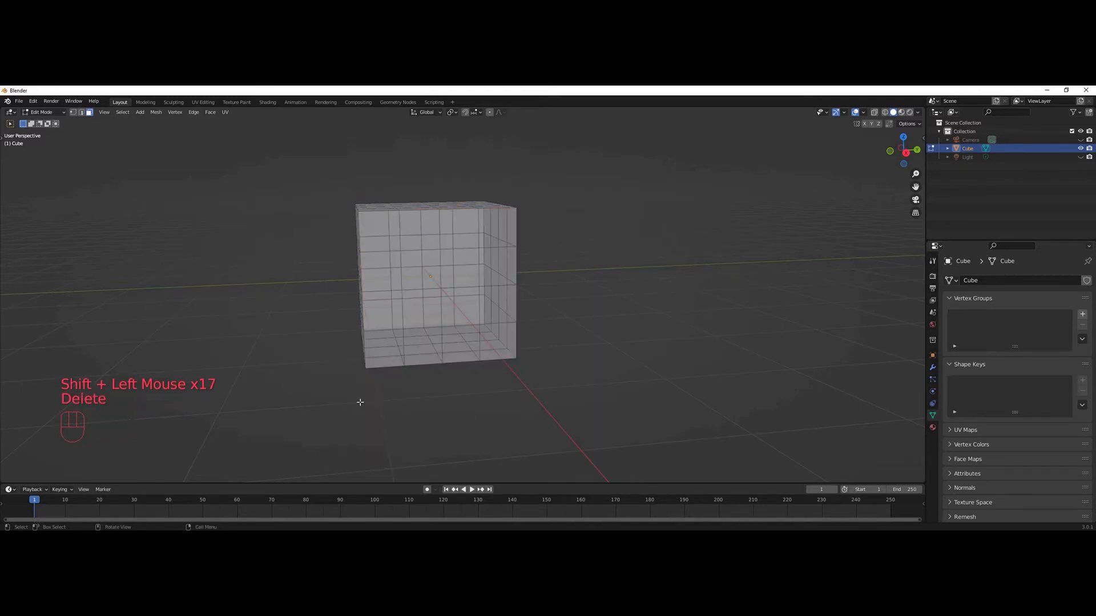
- Switch to edge selection and select single edges across the open front side to examine the remaining grid
middle_drag(290, 353, 353, 371)
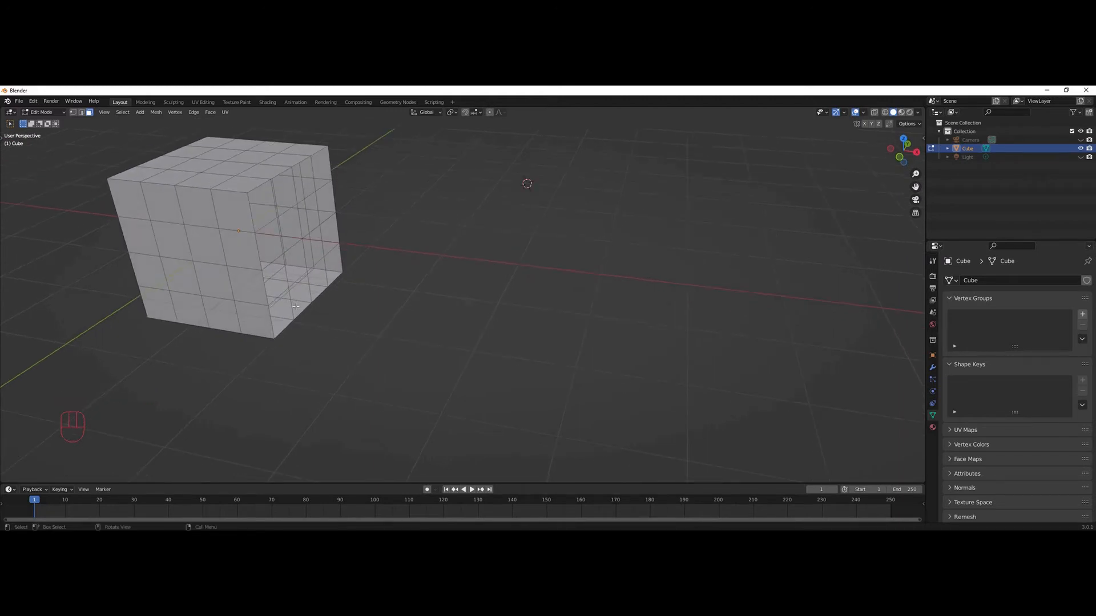
key(2)
click(296, 308)
click(310, 289)
click(324, 271)
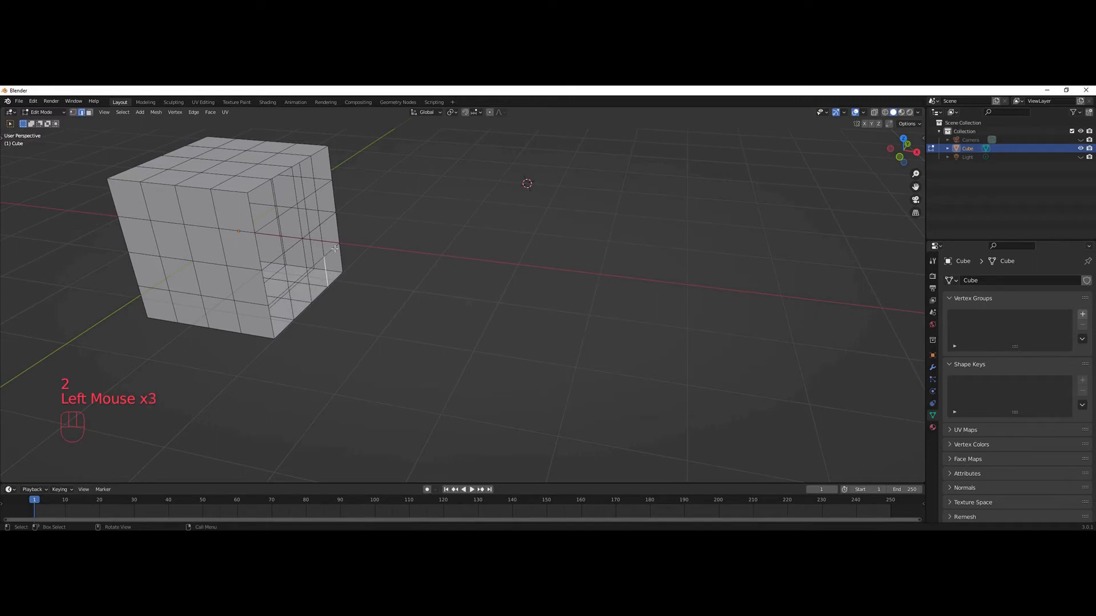
click(327, 267)
click(313, 268)
click(298, 277)
click(306, 242)
click(314, 228)
click(318, 211)
click(295, 219)
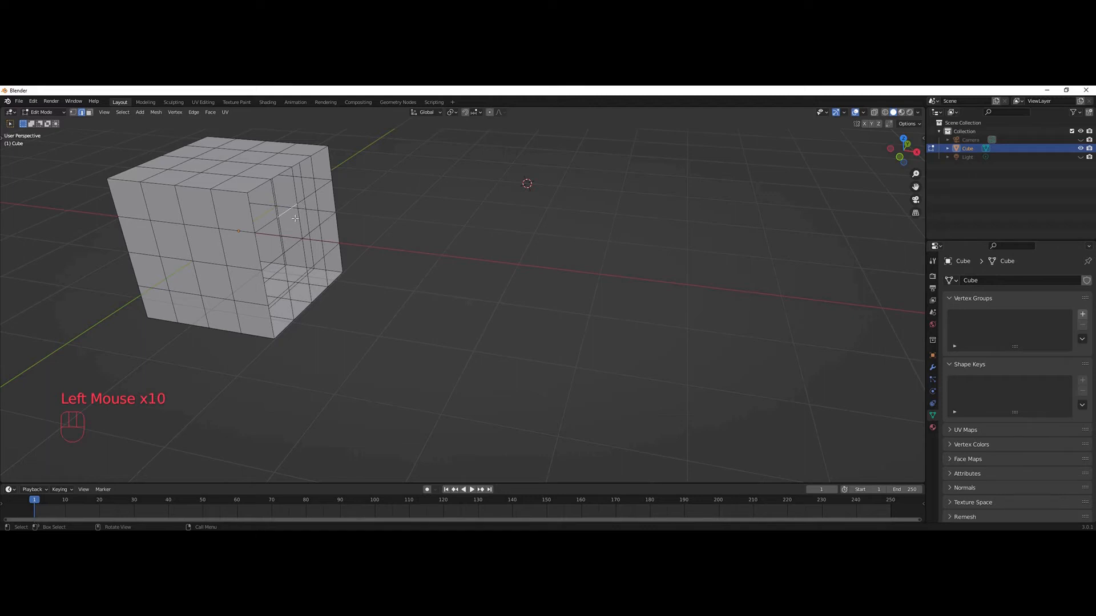
click(310, 193)
- Switch to vertex selection and select single vertices in the lower rows of the open front side to examine them
middle_drag(362, 289, 308, 299)
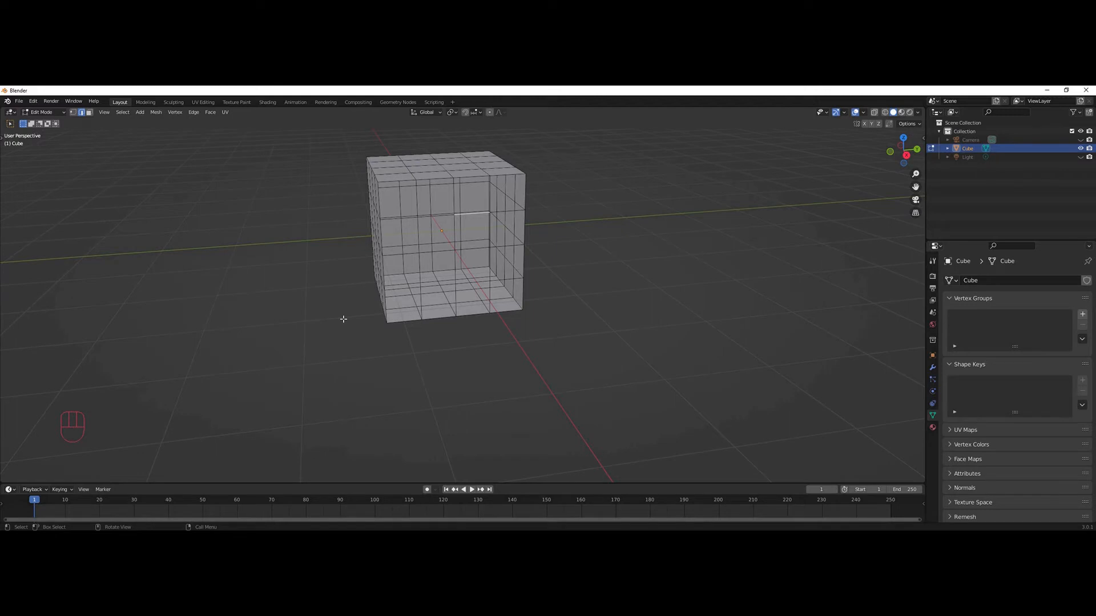
key(1)
click(445, 360)
middle_drag(445, 359, 462, 362)
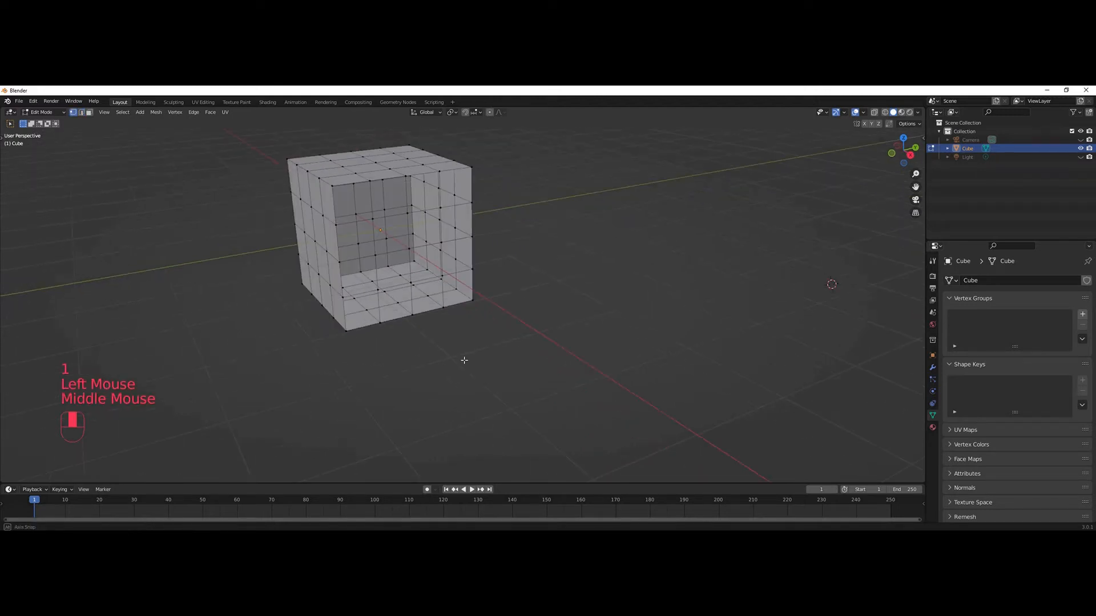
click(411, 286)
click(411, 313)
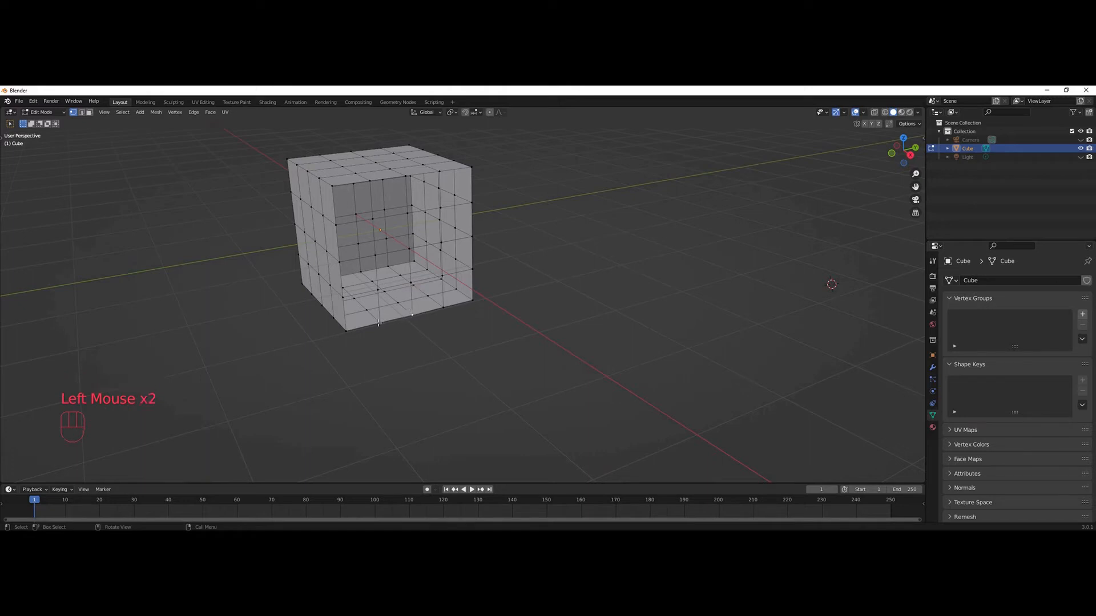
click(376, 291)
click(412, 284)
middle_drag(470, 348, 440, 345)
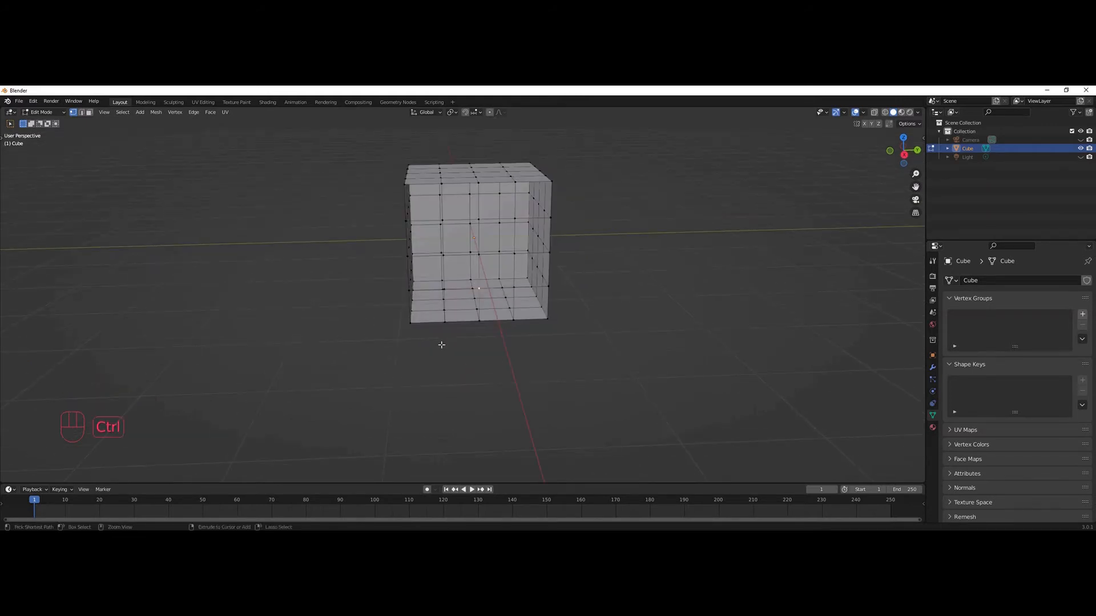
- Undo the selections and the Only Faces deletion until the front side is restored, and clear the face selection
key(ctrl+z)
key(ctrl+z)
key(ctrl+z)
key(ctrl+z)
key(ctrl+z)
key(ctrl+z)
key(ctrl+z)
key(ctrl+z)
key(ctrl+z)
key(ctrl+z)
key(ctrl+z)
key(ctrl+z)
key(ctrl+z)
key(ctrl+z)
key(ctrl+z)
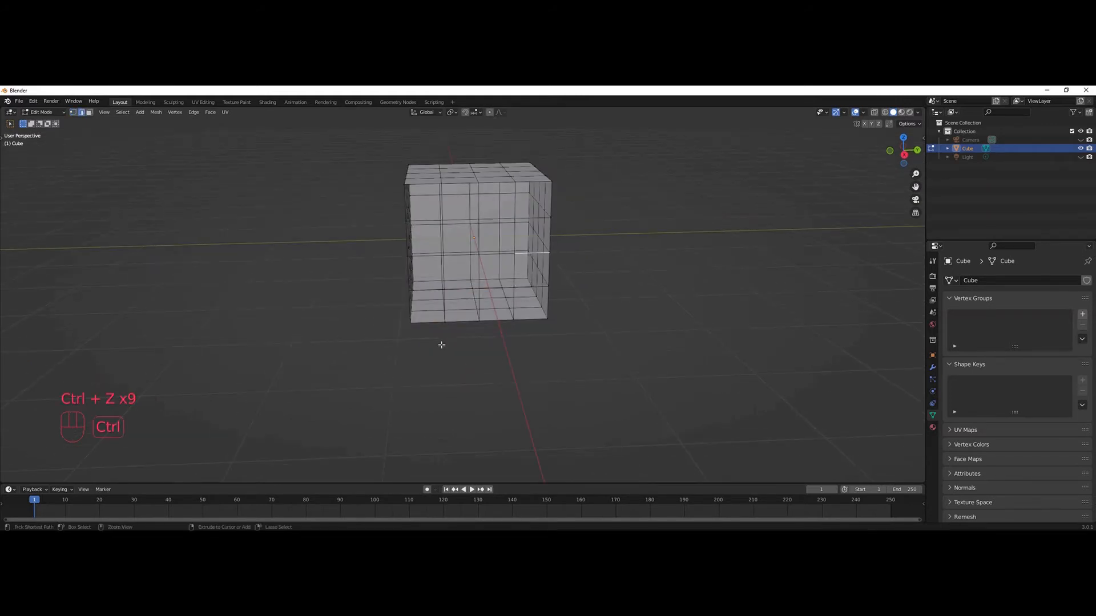
key(ctrl+z)
key(ctrl+z)
key(ctrl+z)
key(ctrl+z)
key(ctrl+z)
key(ctrl+z)
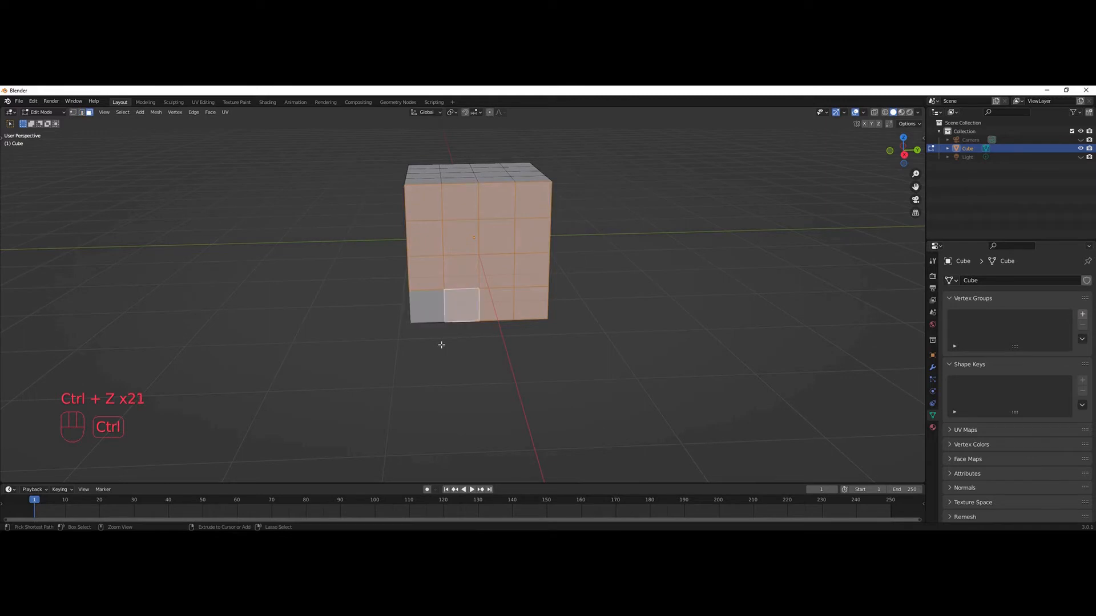
click(459, 365)
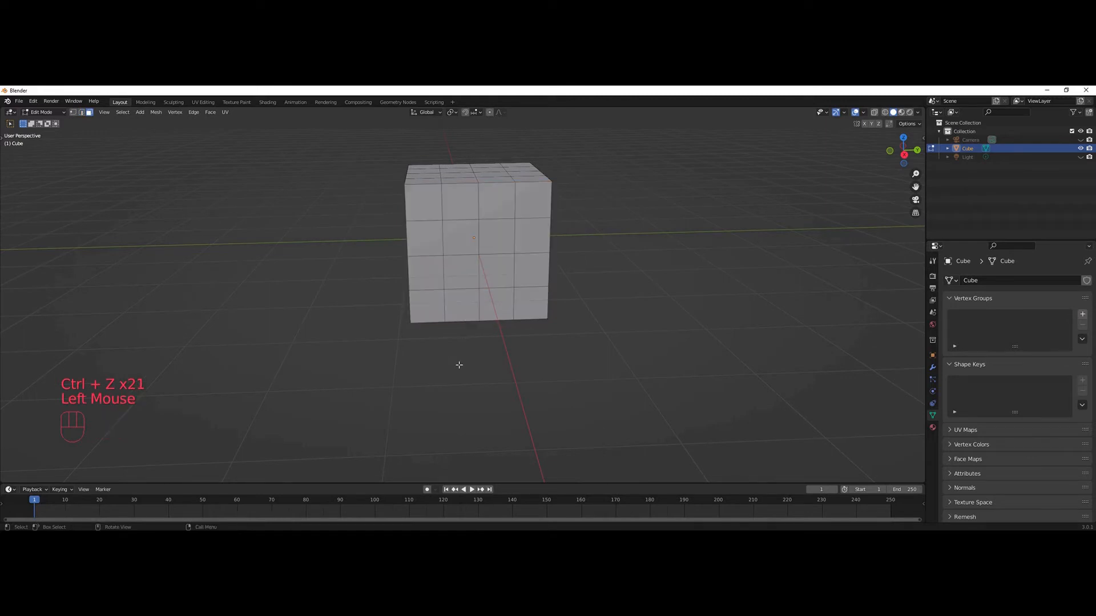
- Switch to vertex selection and dissolve the front side's middle vertex between the first and second rows with Dissolve Vertices
key(1)
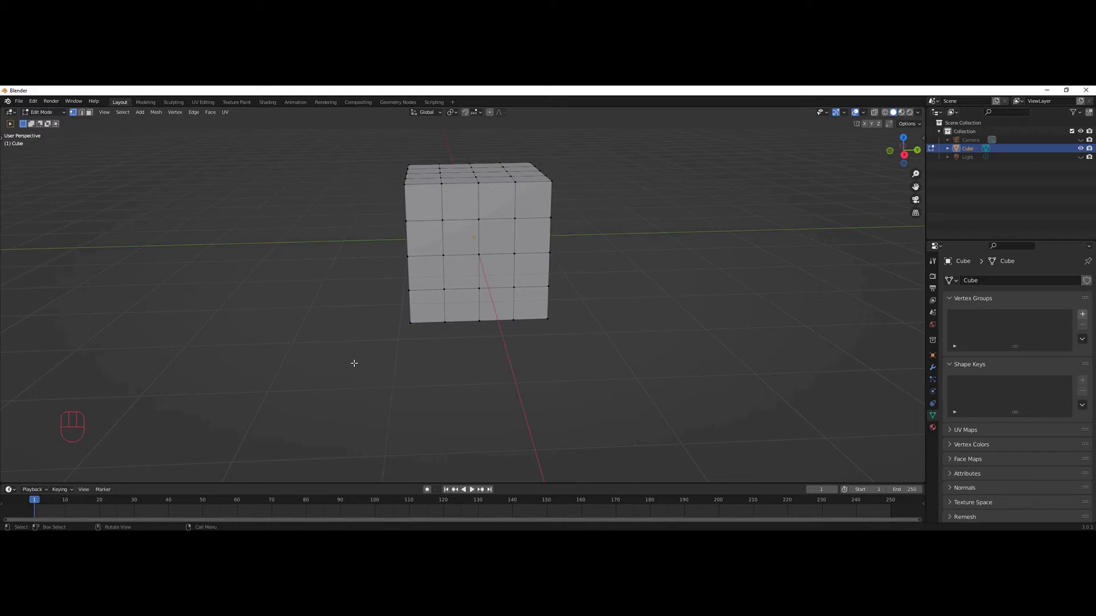
click(478, 219)
key(x)
key(Delete)
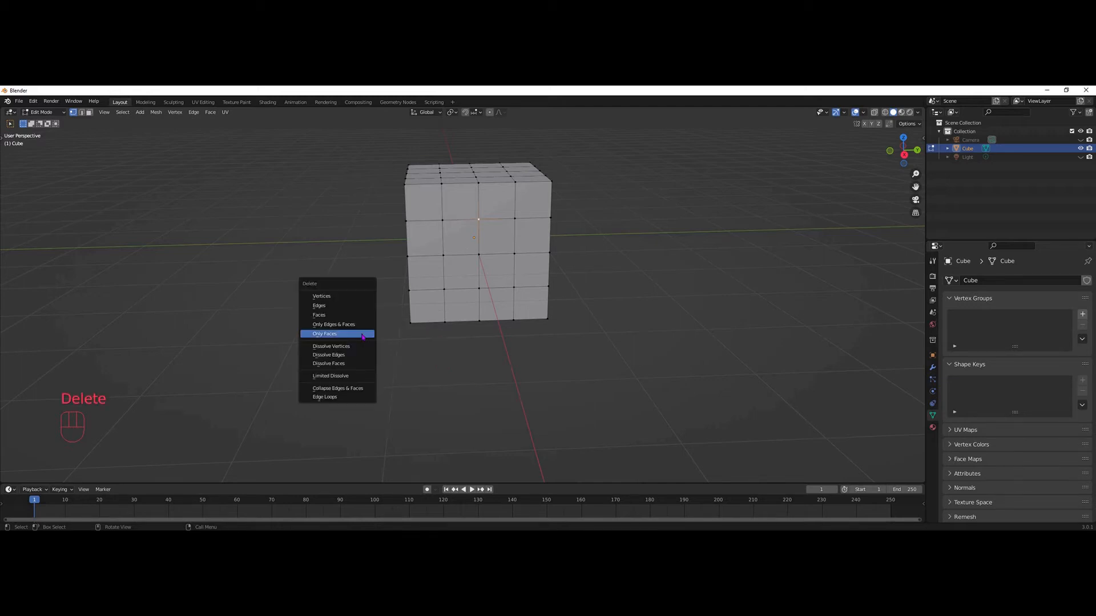
click(333, 346)
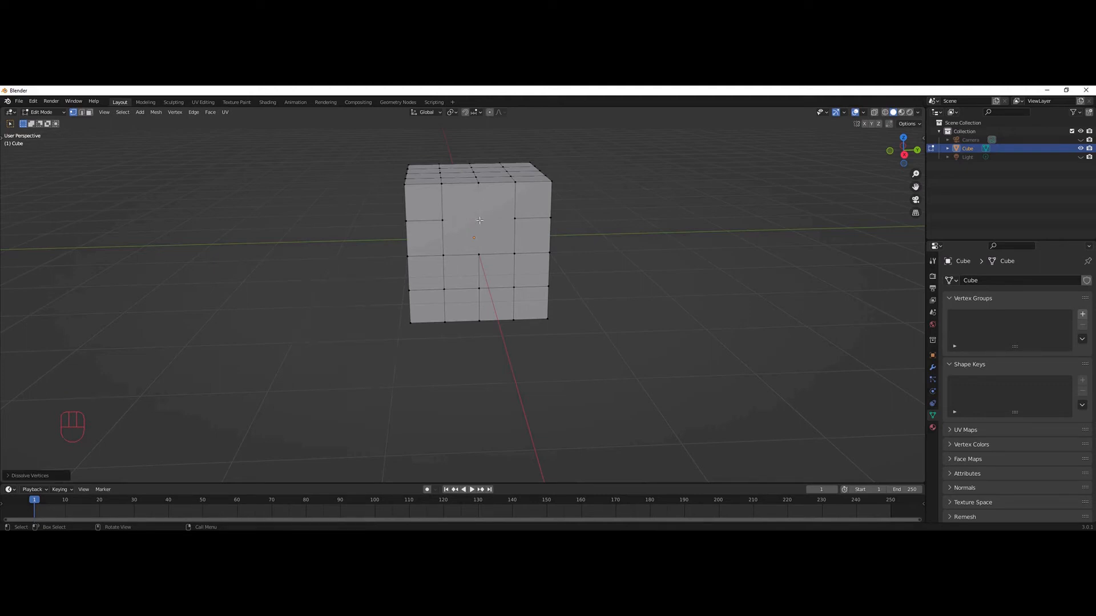
- Inspect the merged face and a vertex on its border, undo the vertex dissolve, and clear the selection
scroll(479, 220, up, 1)
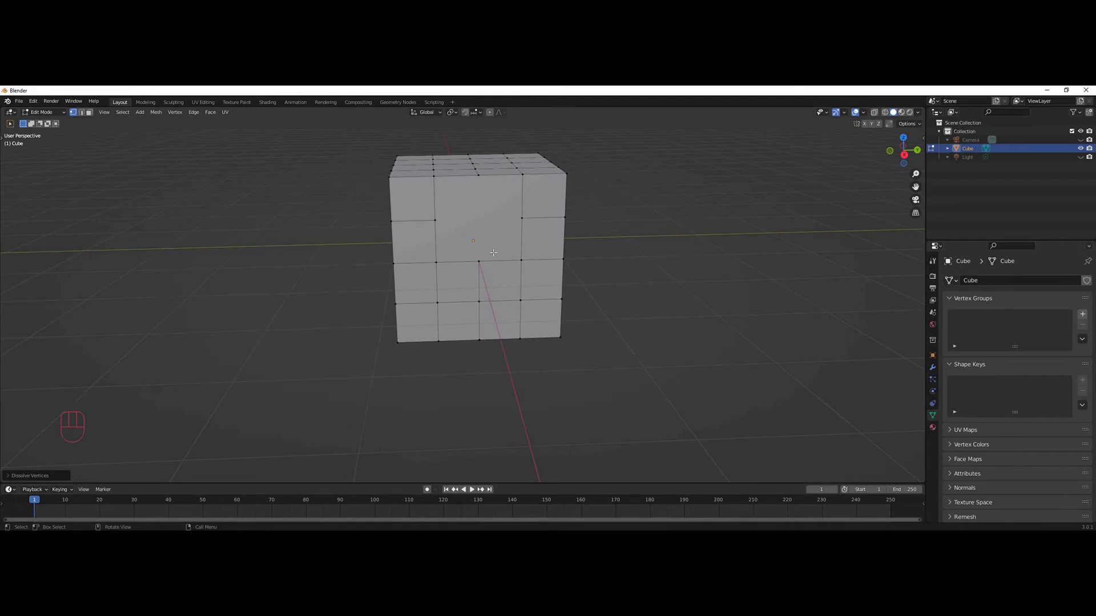
click(436, 220)
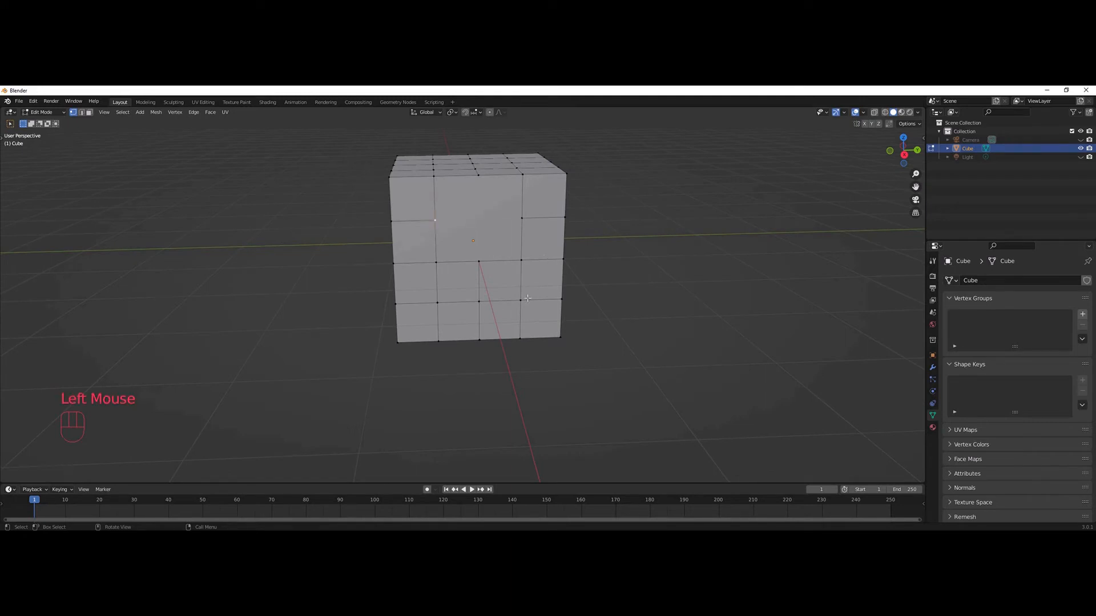
mouse_move(283, 333)
middle_down()
mouse_move(323, 337)
mouse_move(286, 328)
middle_up()
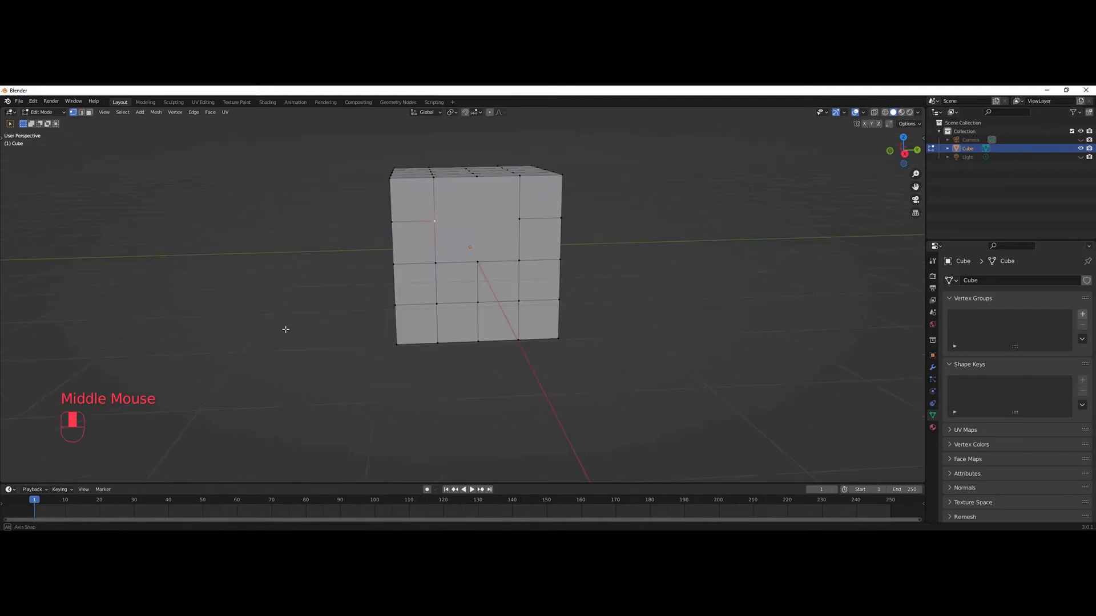
key(ctrl+z)
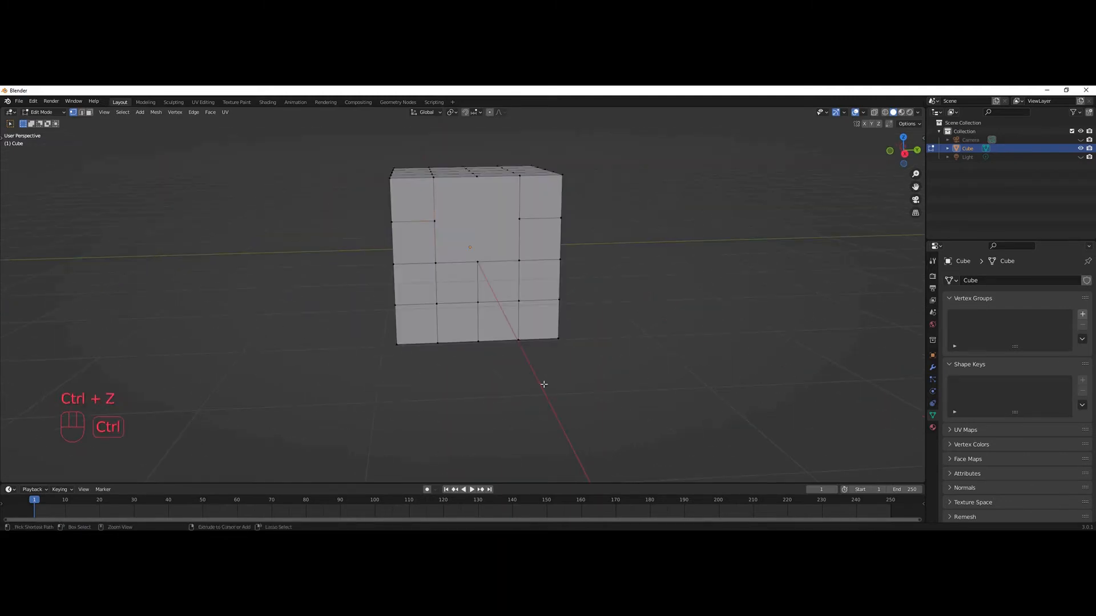
key(ctrl+z)
click(492, 328)
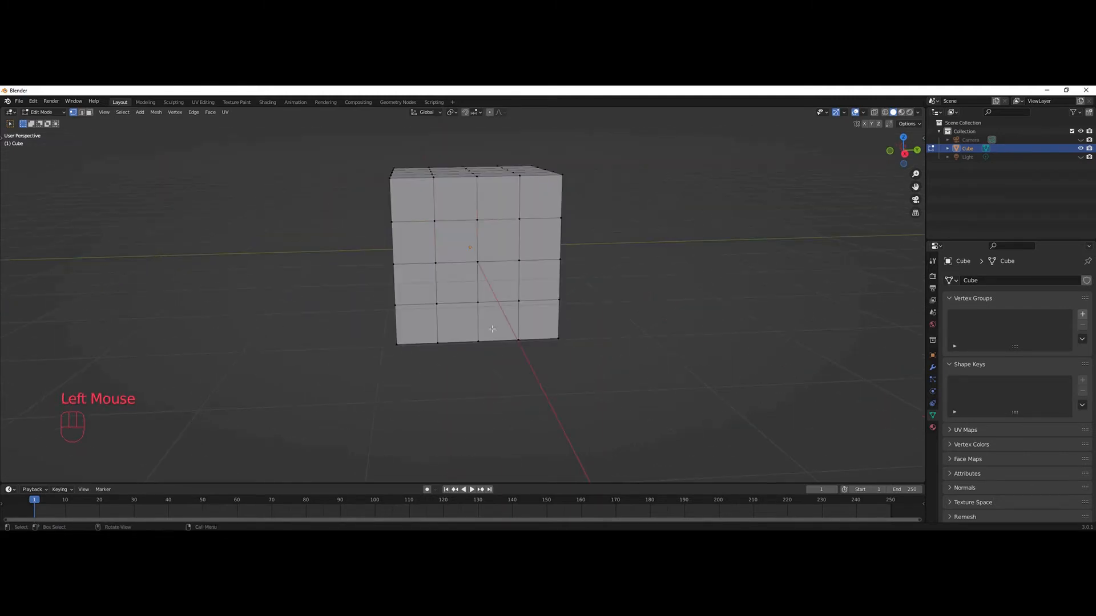
- Switch to edge selection and dissolve the horizontal edges above and below the front face in the second row and second column with Dissolve Edges
key(2)
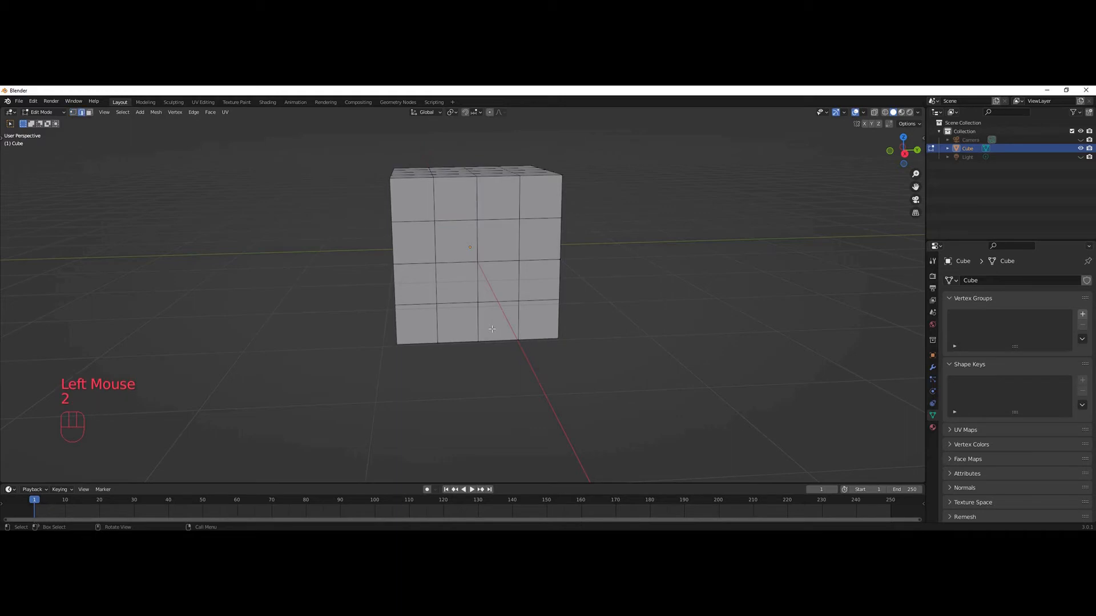
click(468, 225)
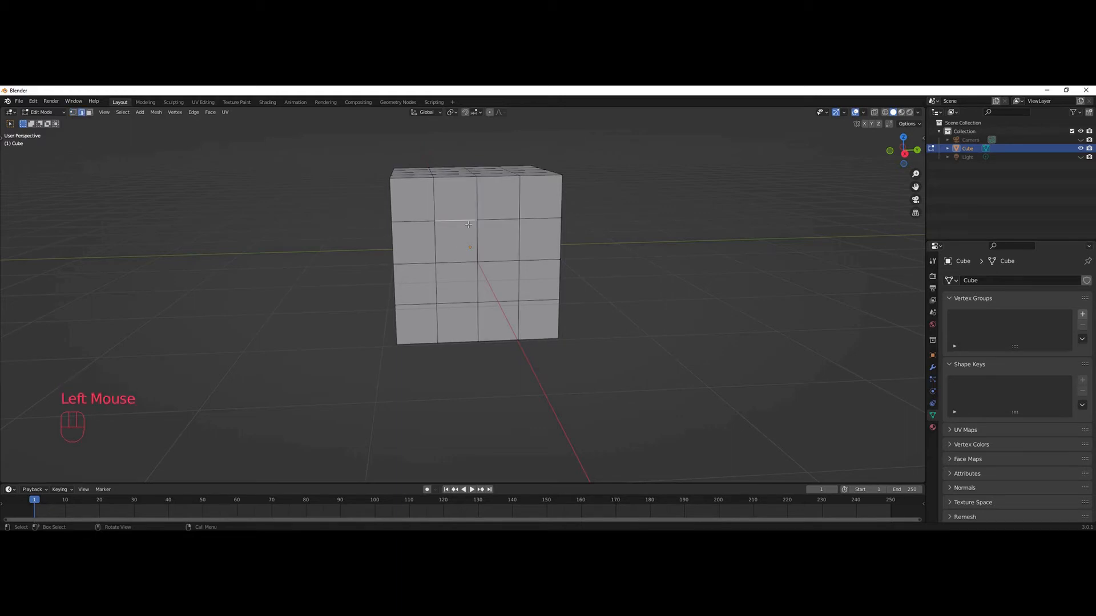
shift+click(455, 263)
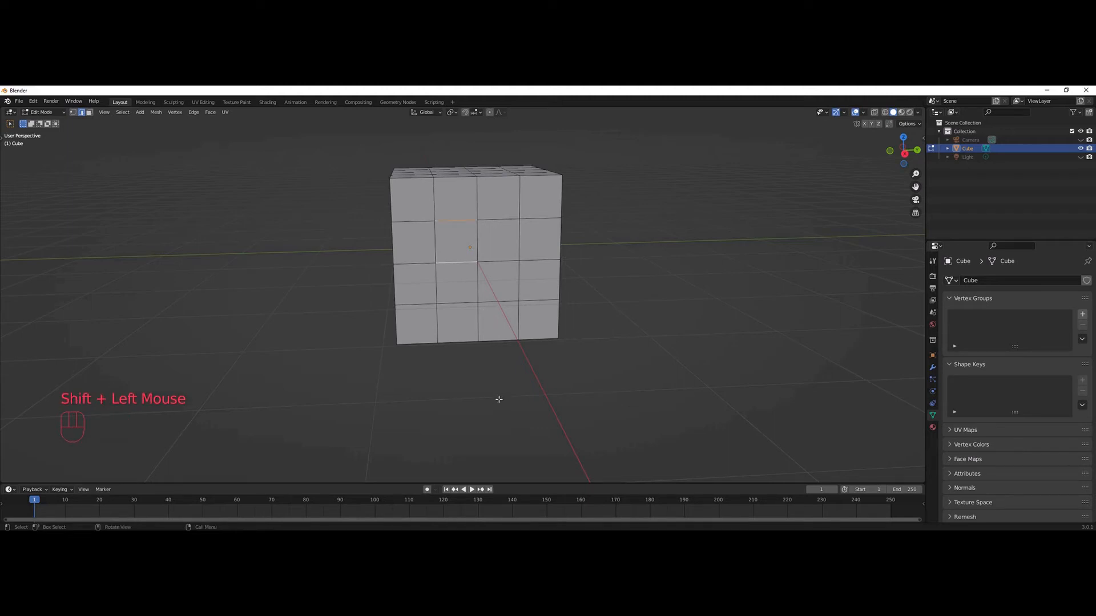
key(Delete)
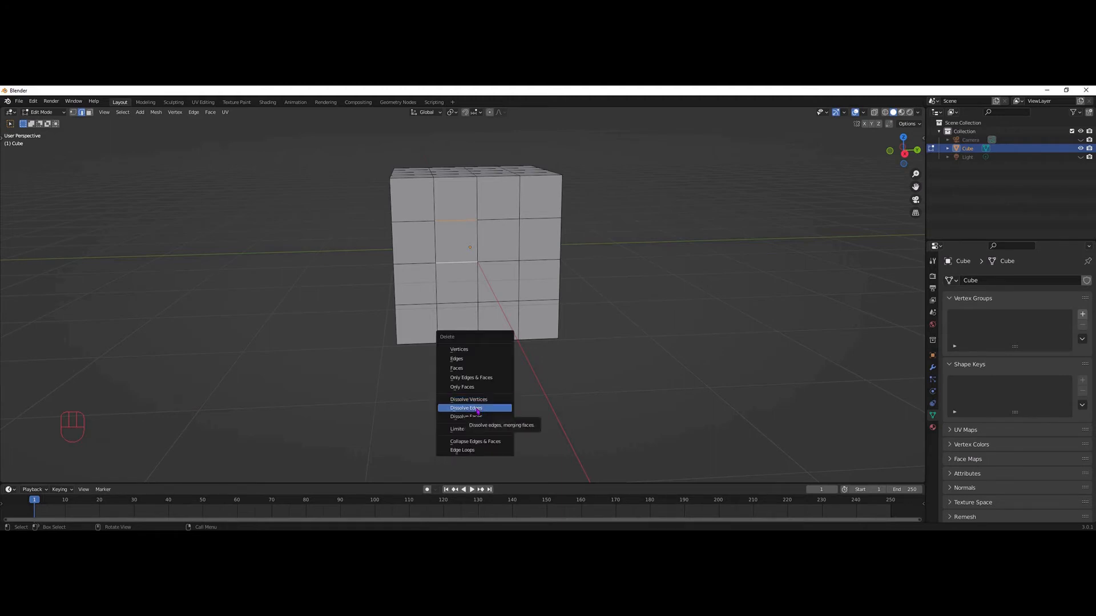
click(477, 408)
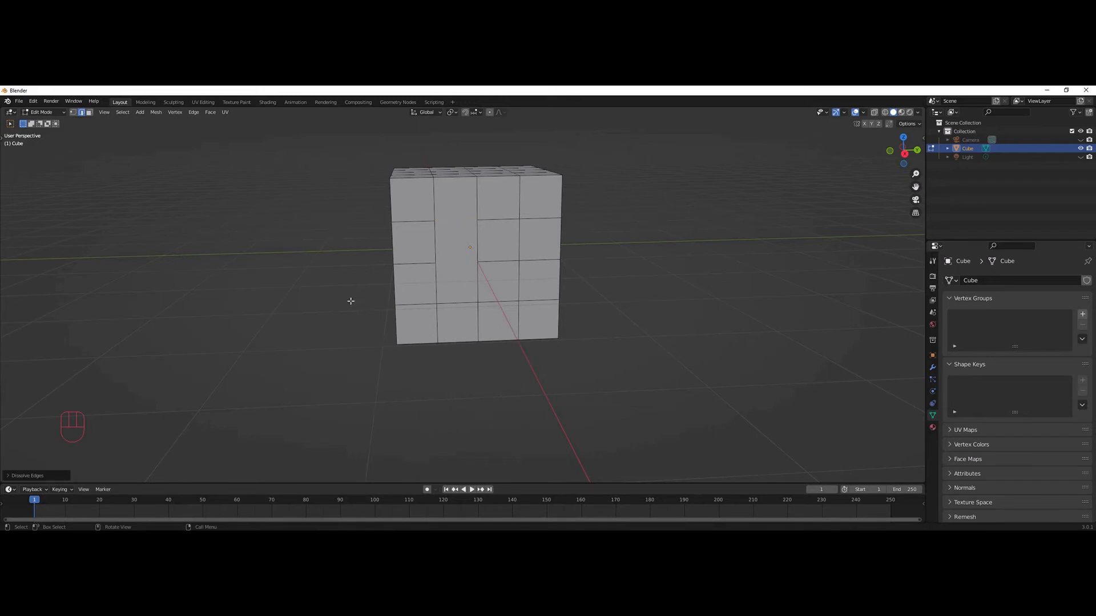
mouse_move(230, 322)
middle_down()
mouse_move(262, 328)
mouse_move(238, 320)
middle_up()
scroll(301, 288, up, 2)
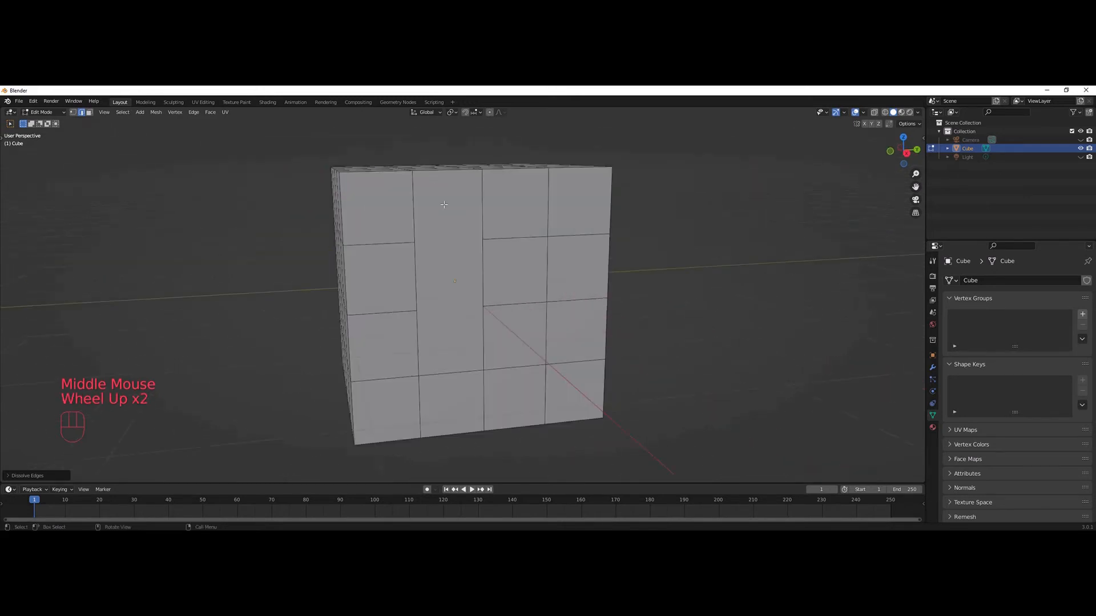
- Inspect the edge below the merged column, undo the edge dissolve on the front side, and clear the selection
scroll(438, 228, down, 1)
click(448, 349)
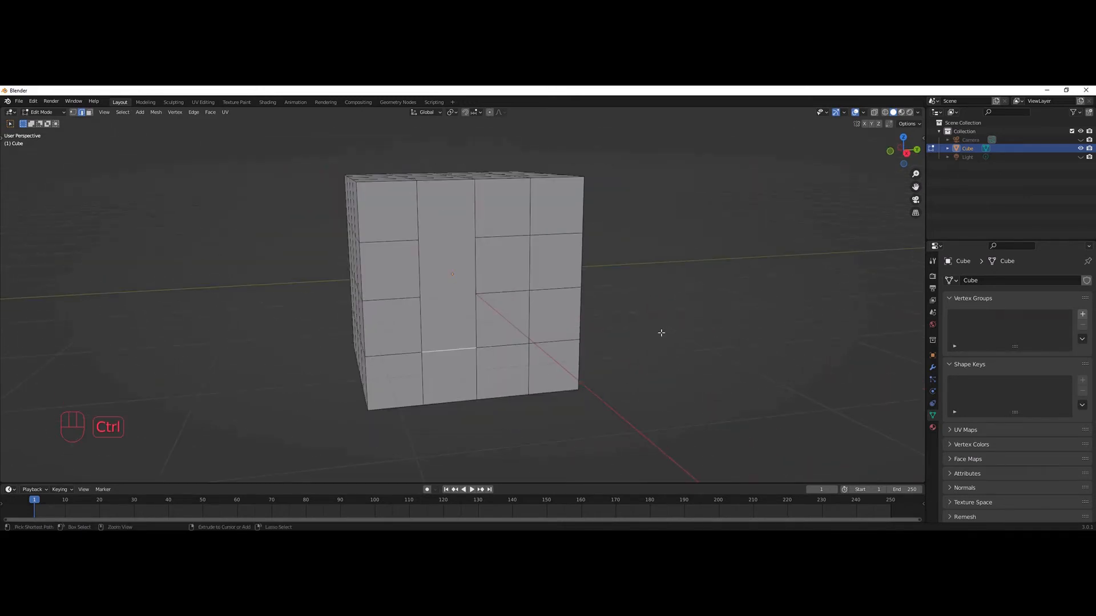
key(ctrl+z)
key(ctrl+z)
key(ctrl+z)
key(ctrl+z)
key(ctrl+z)
click(630, 335)
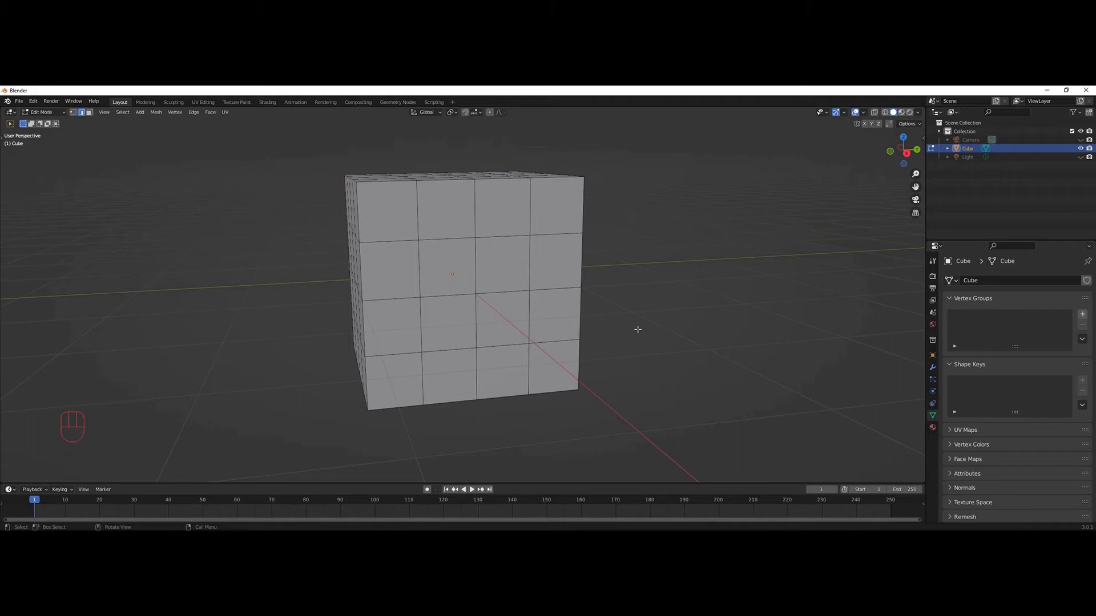
- Switch to face selection and merge the two middle faces of the front side's second row with Dissolve Faces
key(3)
click(443, 275)
shift+click(485, 282)
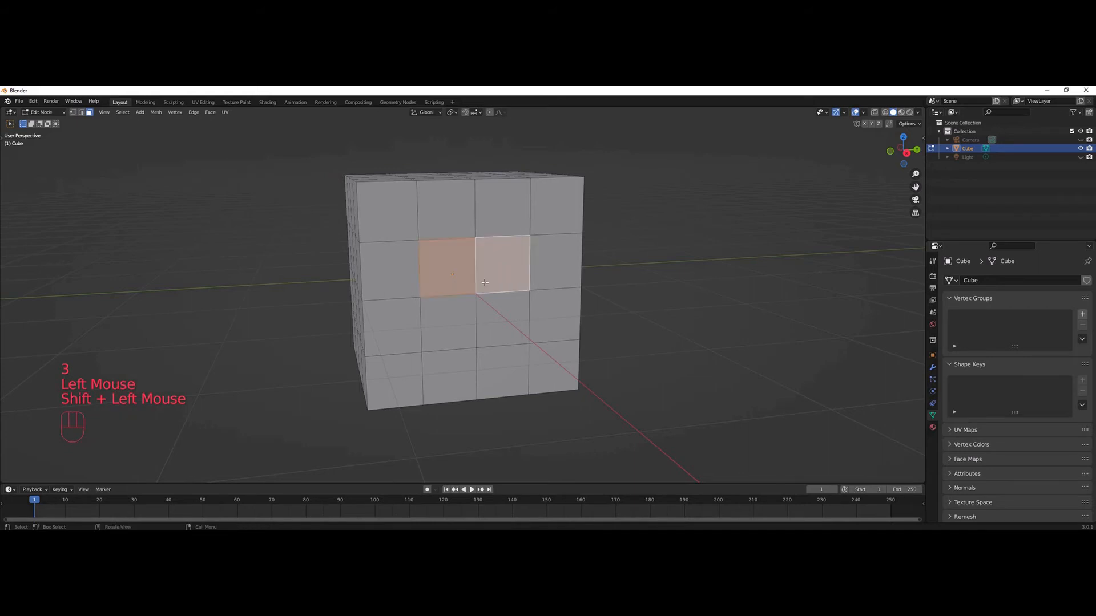
key(Delete)
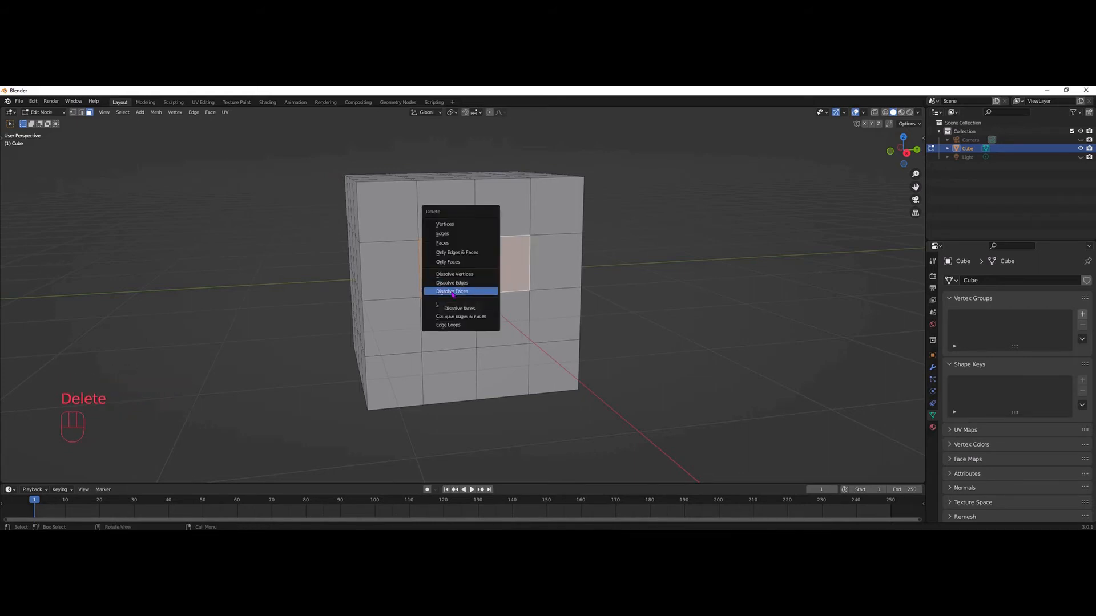
click(453, 292)
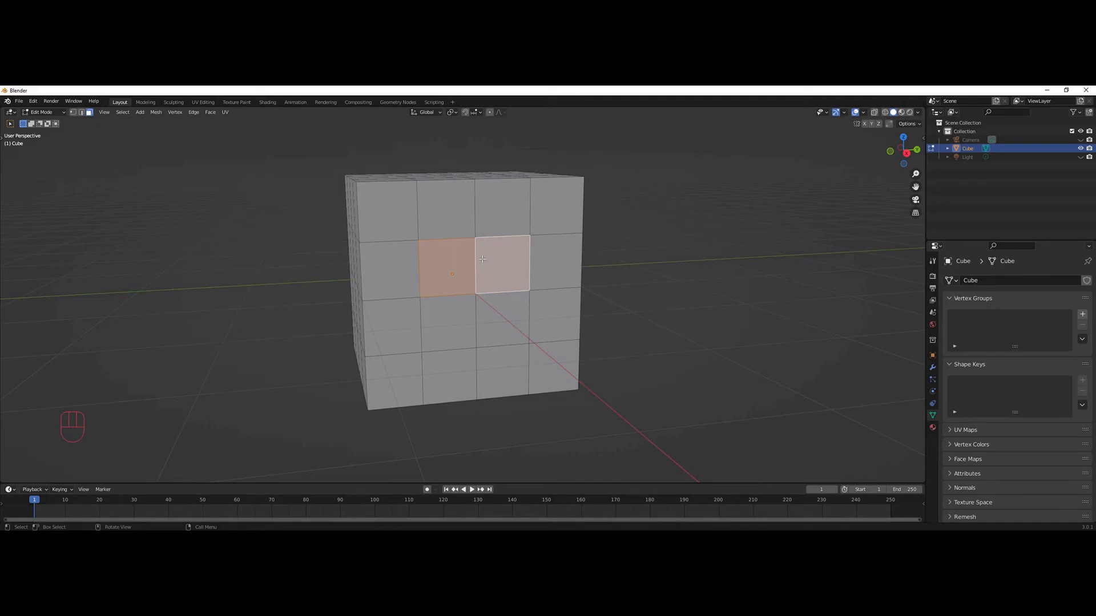
key(Delete)
click(468, 268)
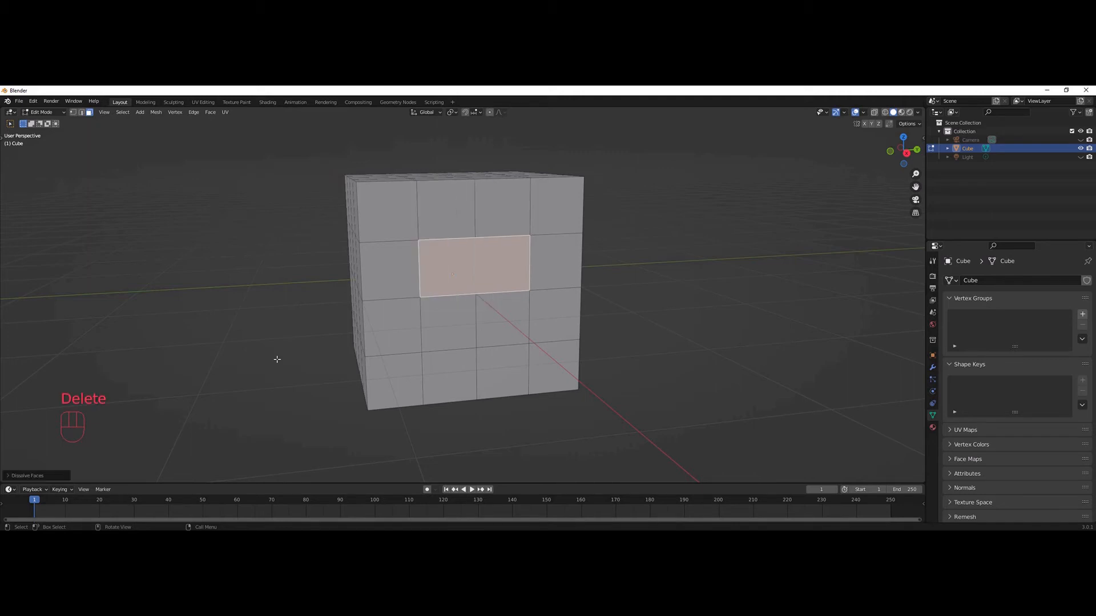
- Inspect the merged face in the second row, undo the face dissolve, and clear the selection
click(326, 325)
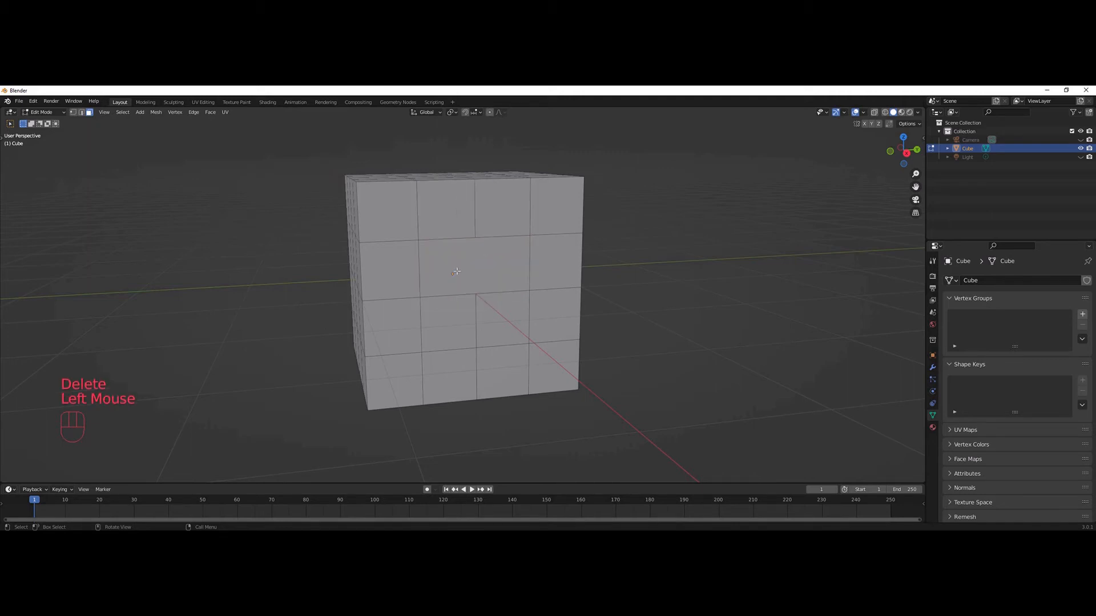
click(492, 283)
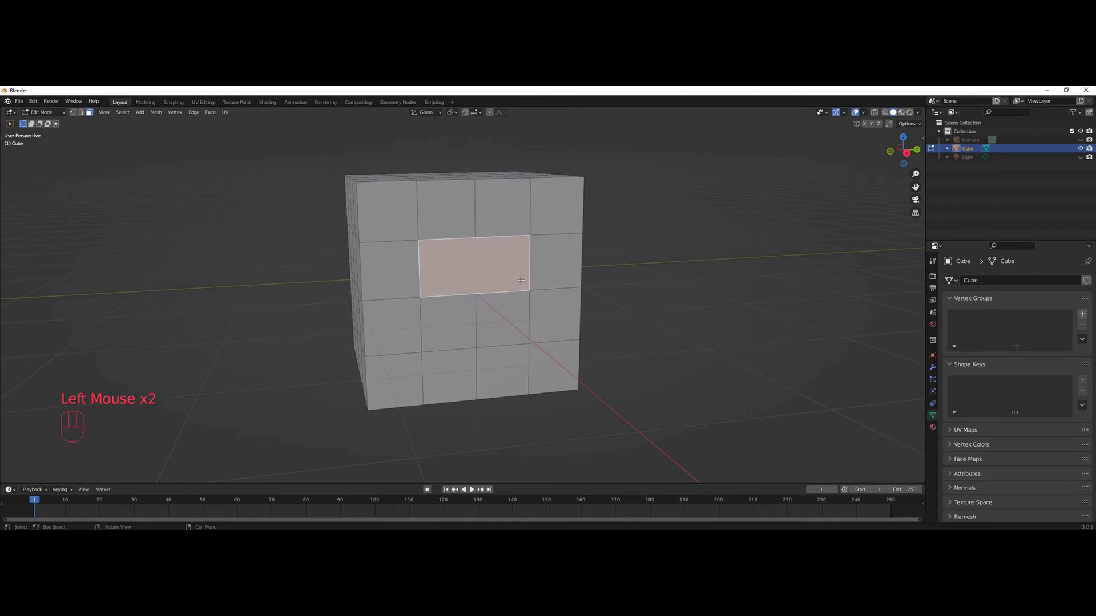
key(ctrl+z)
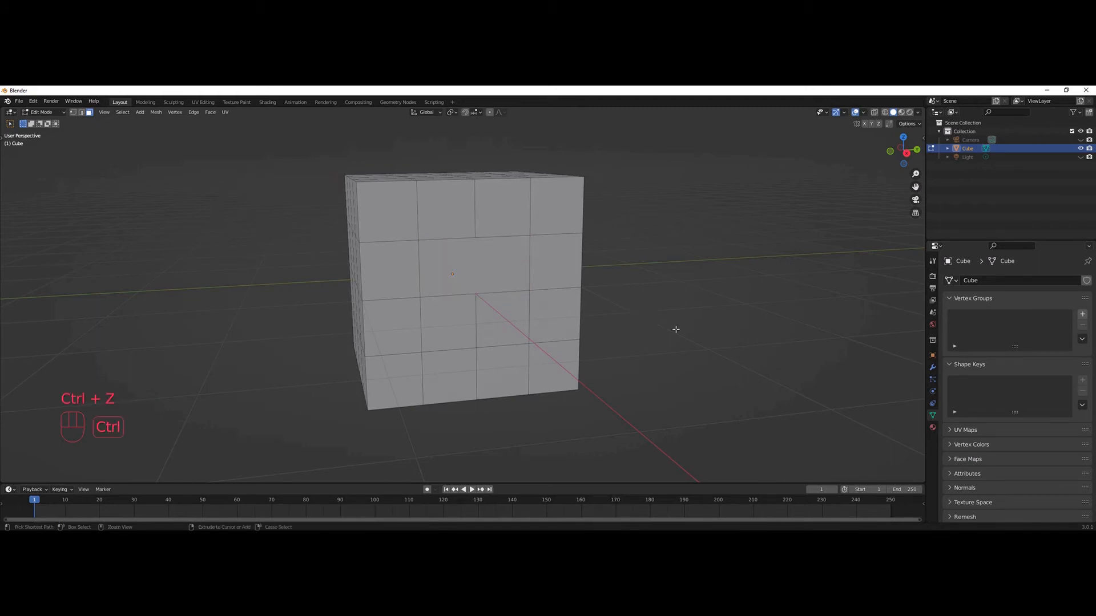
key(ctrl+z)
key(ctrl+z)
click(676, 330)
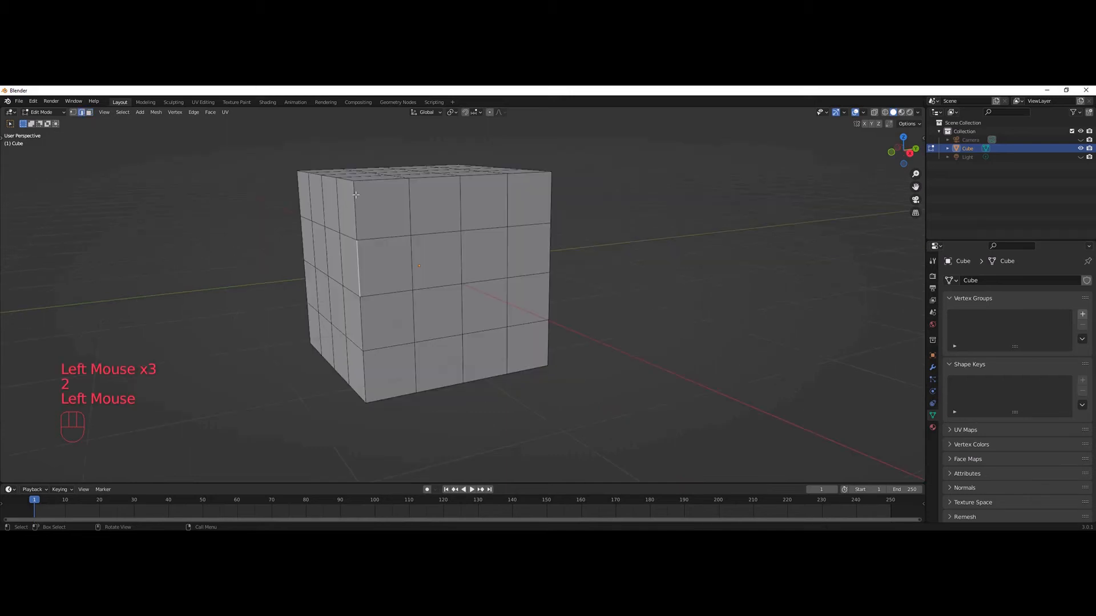
- Examine the vertical edges along the cube's near corner by selecting them one at a time from top to bottom
click(356, 197)
click(359, 261)
click(362, 328)
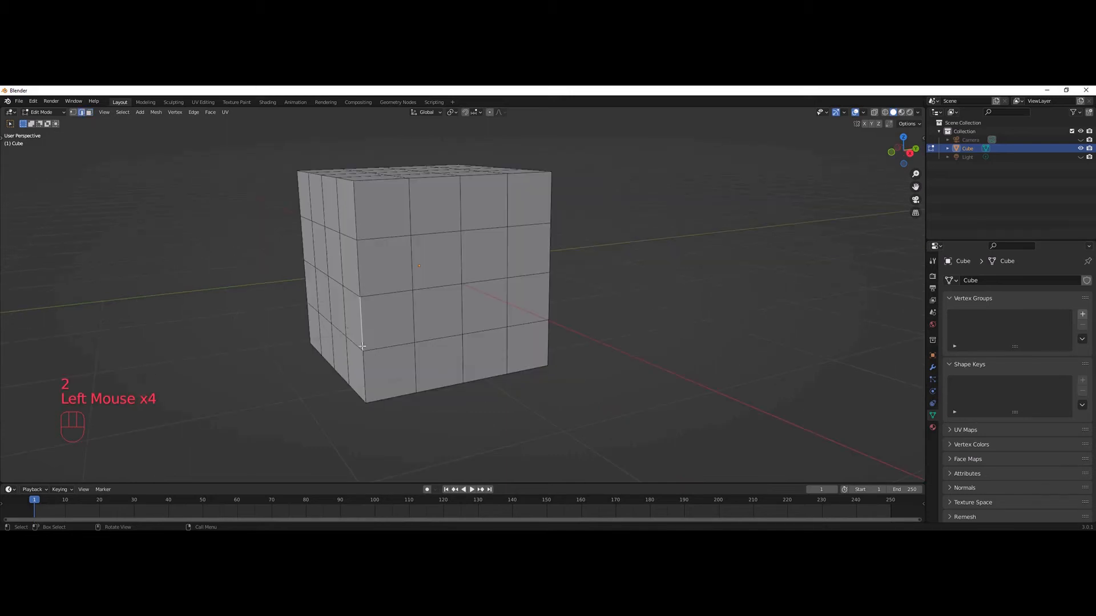
click(365, 370)
- Switch to face selection and dissolve the four faces around the near corner in the second and third rows with Dissolve Faces
key(3)
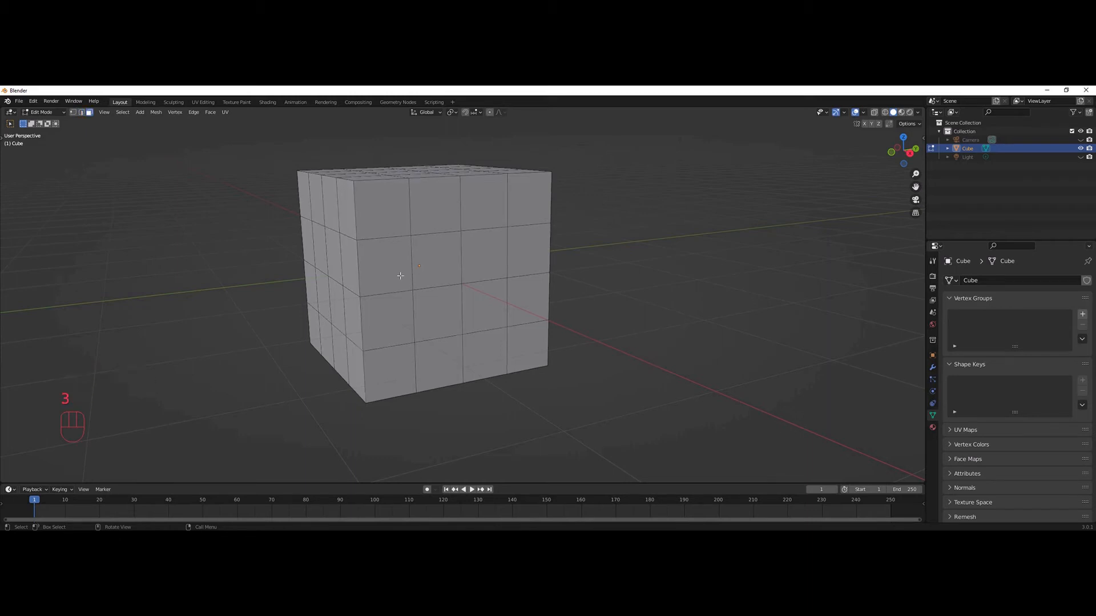
click(349, 267)
shift+click(384, 265)
shift+click(387, 320)
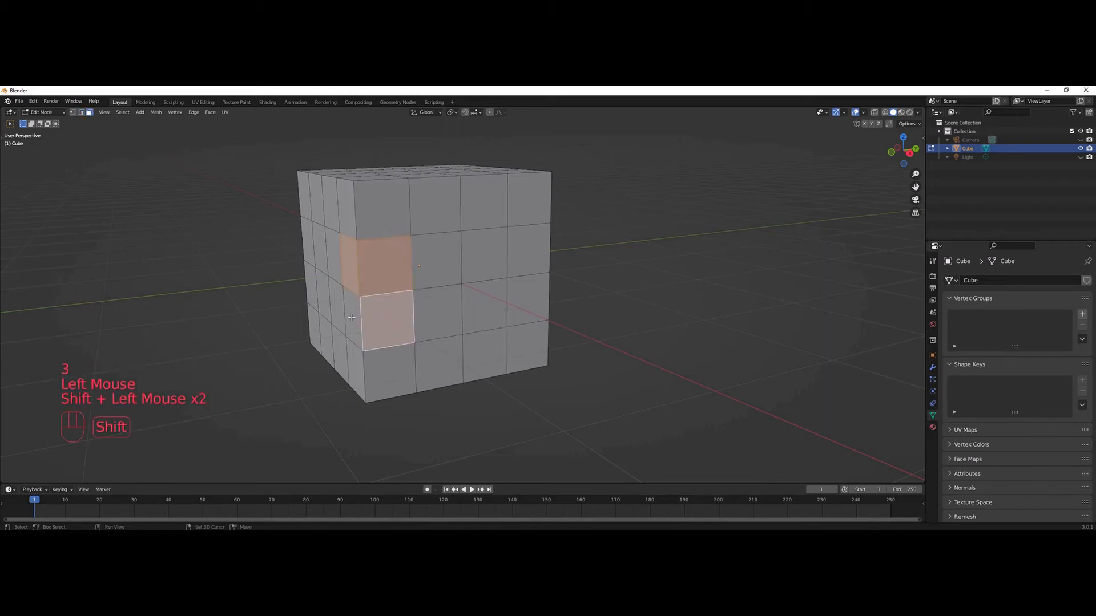
shift+click(352, 318)
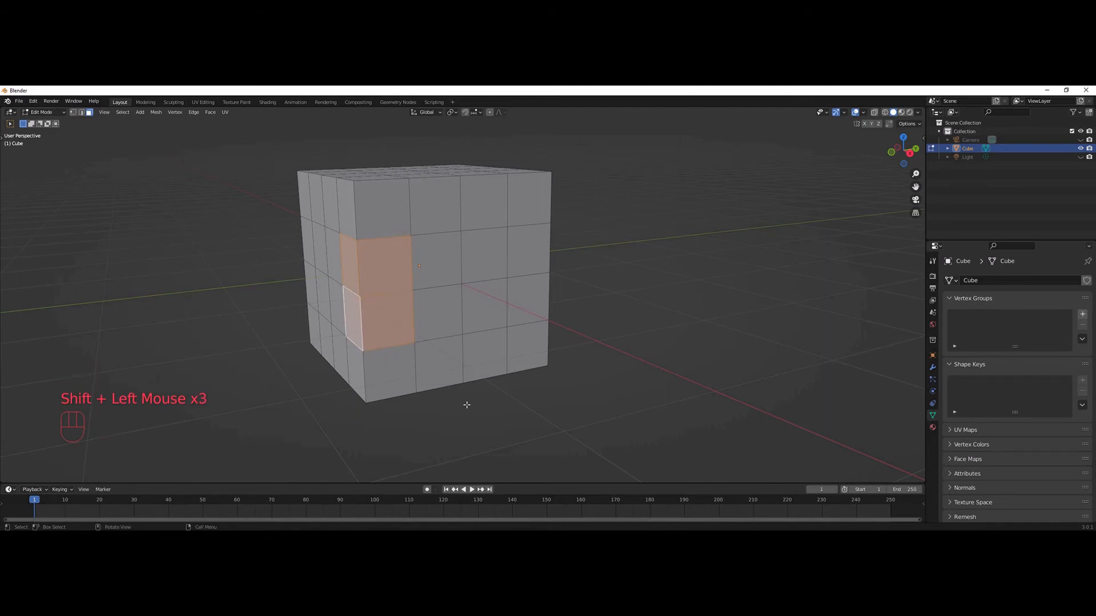
key(Delete)
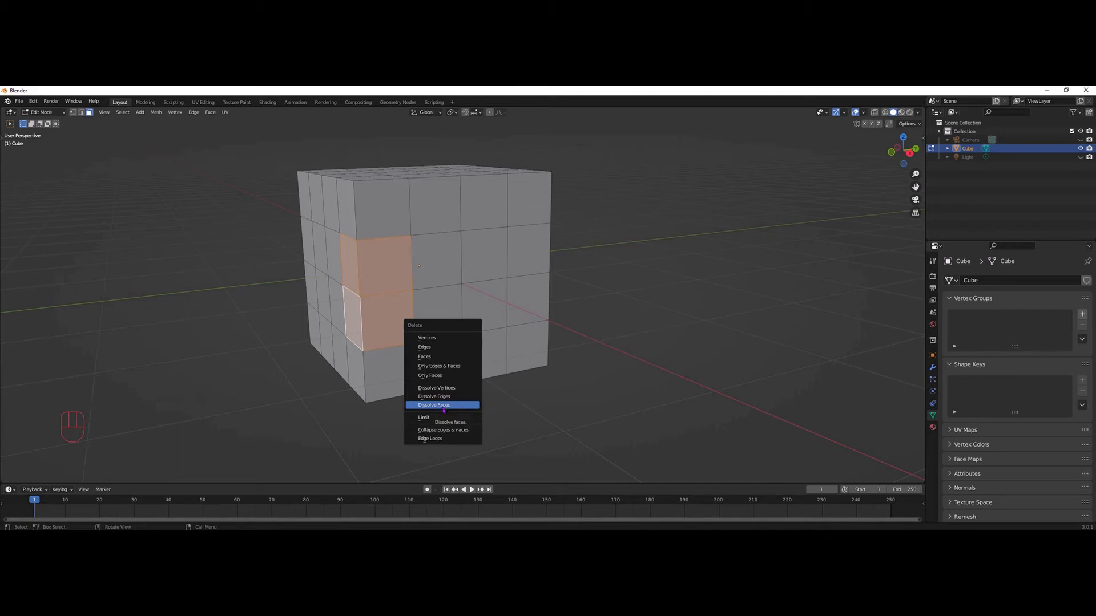
click(444, 409)
click(255, 426)
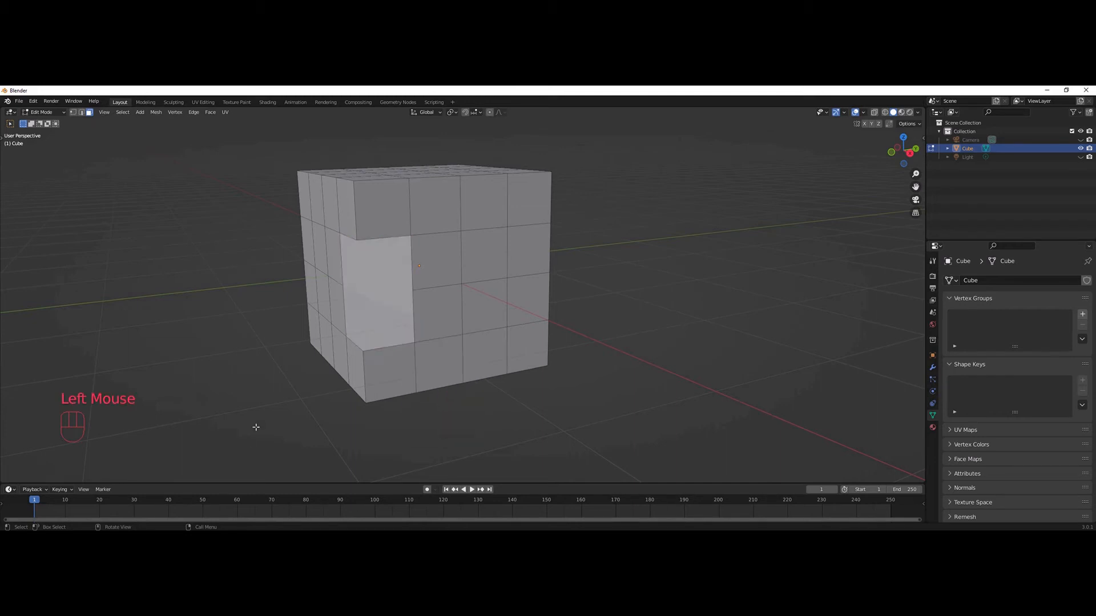
- Inspect the merged face across the corner from several angles and undo the face dissolve, keeping the four original faces selected
mouse_move(269, 399)
middle_down()
mouse_move(350, 403)
mouse_move(251, 392)
mouse_move(276, 384)
mouse_move(328, 403)
mouse_move(255, 399)
mouse_move(274, 400)
middle_up()
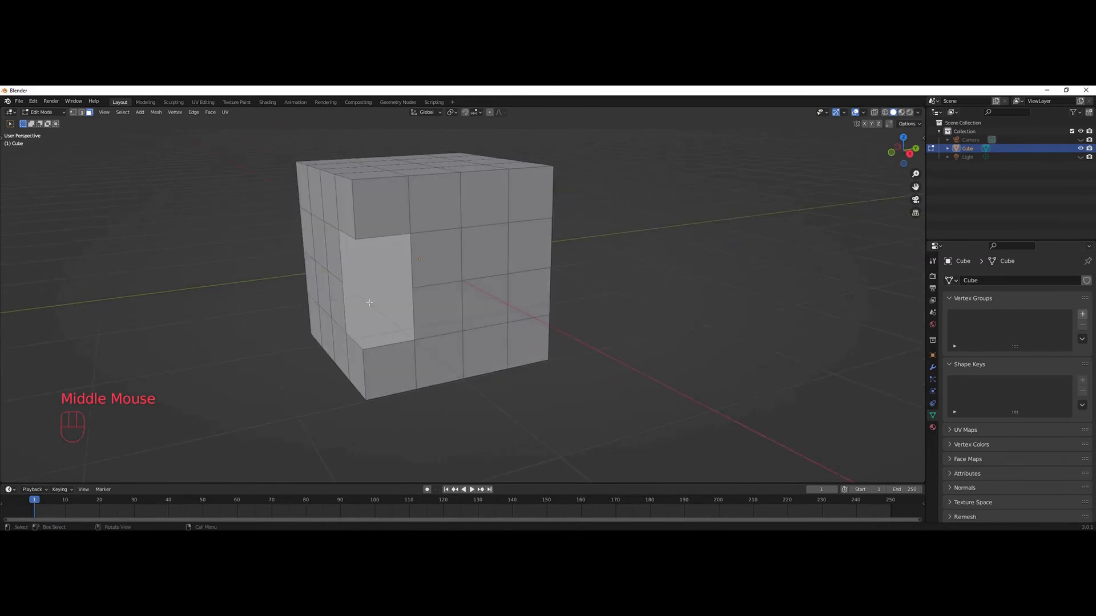
click(369, 303)
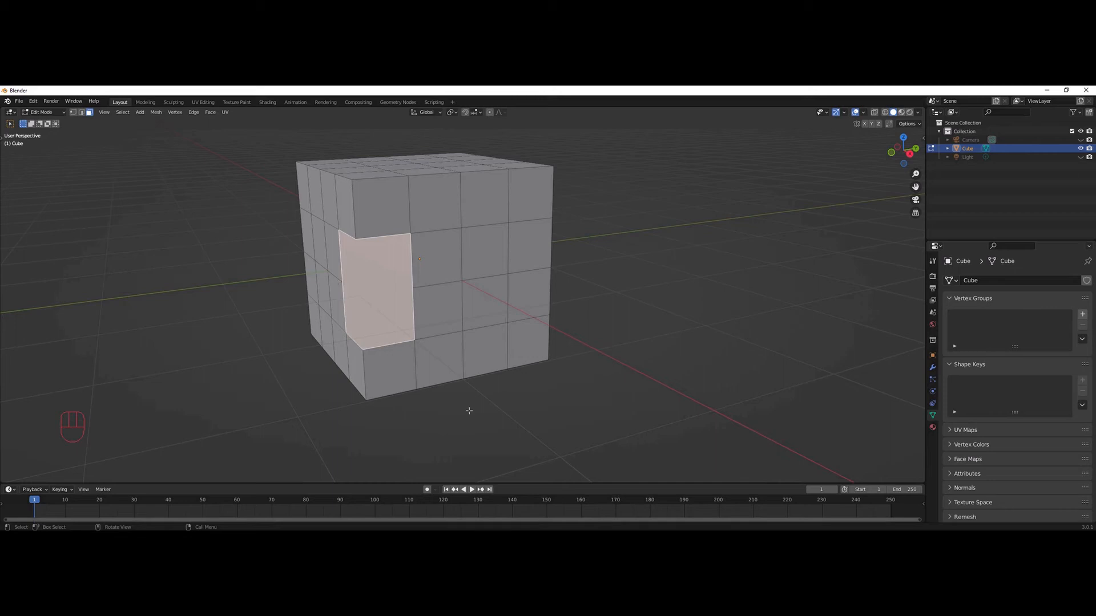
middle_drag(243, 355, 254, 359)
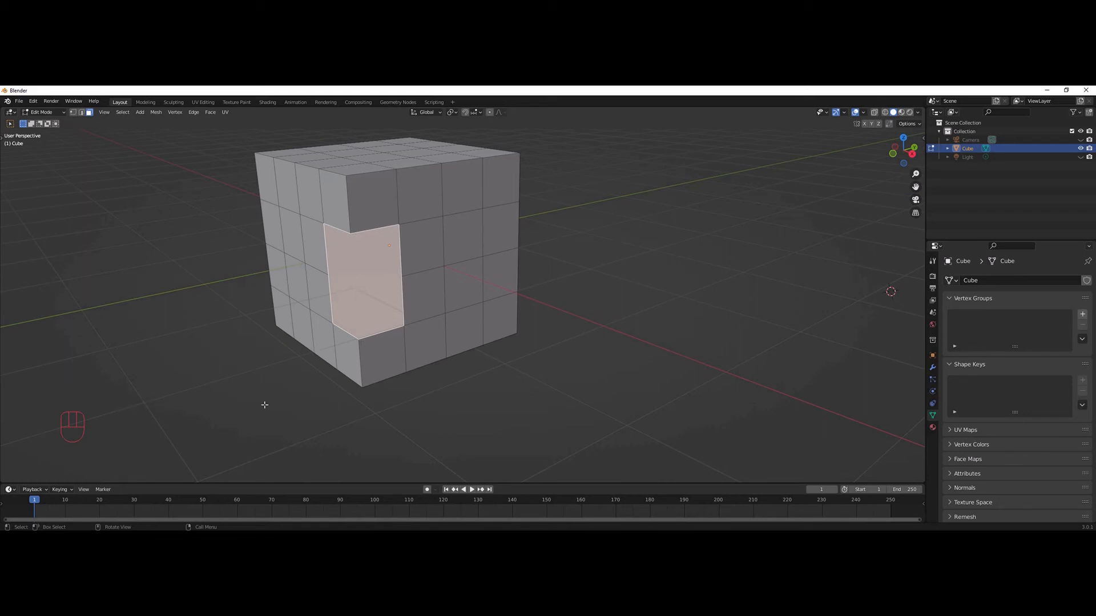
middle_drag(264, 403, 253, 406)
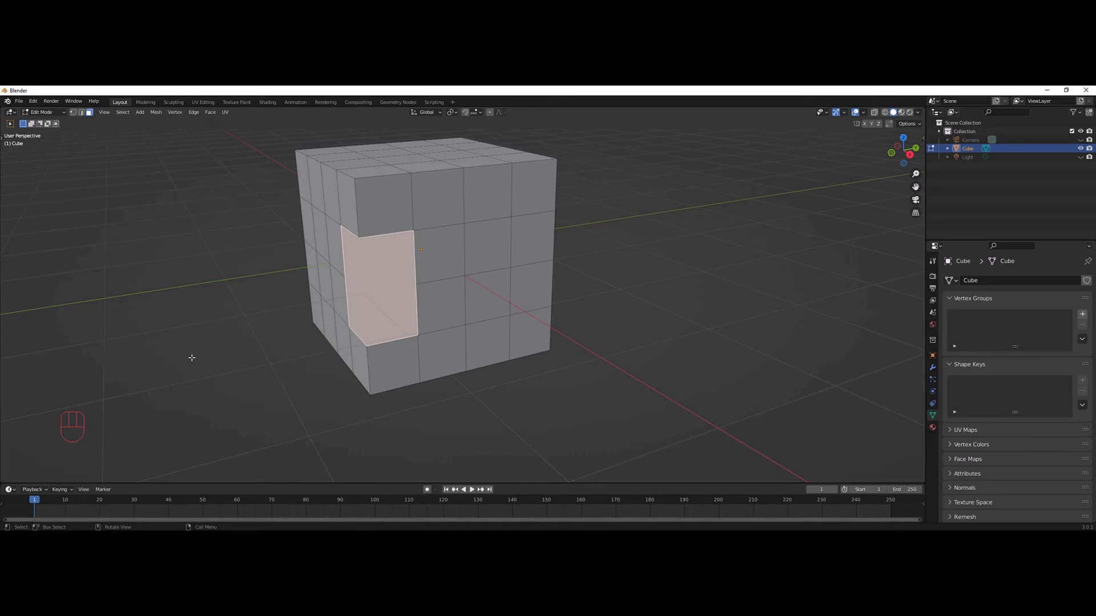
key(ctrl)
key(ctrl+z)
key(ctrl+z)
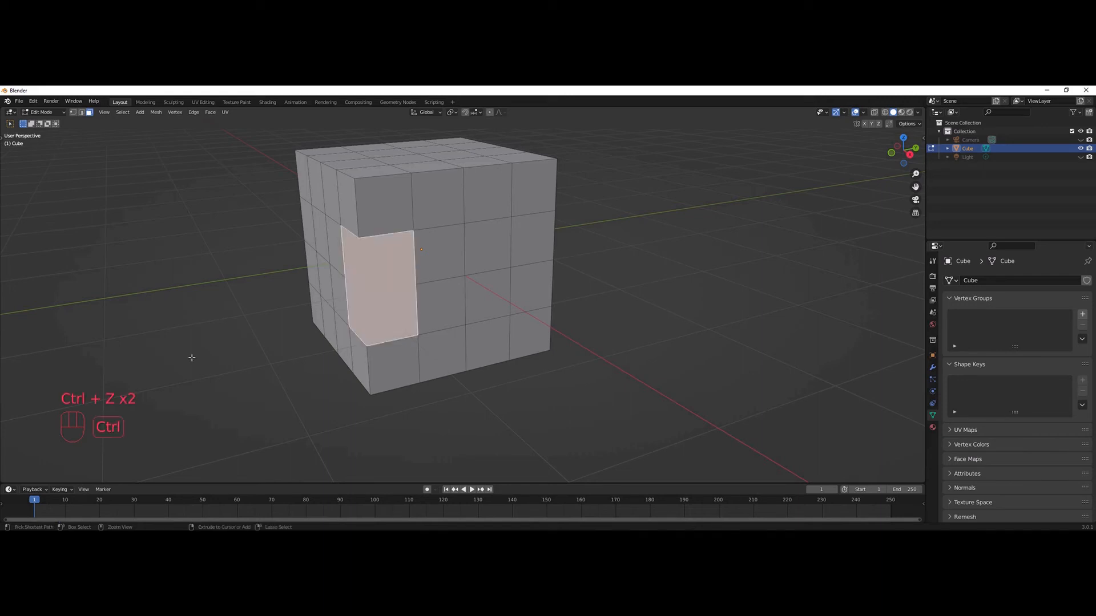
key(ctrl+z)
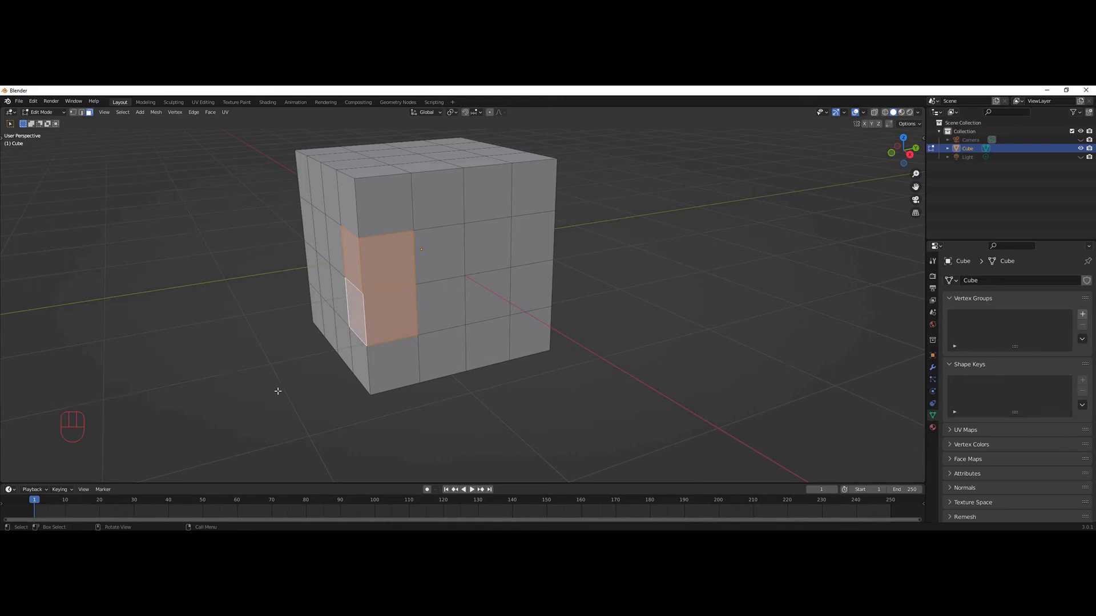
- Apply Limited Dissolve to the four selected corner faces and clear the selection
key(Delete)
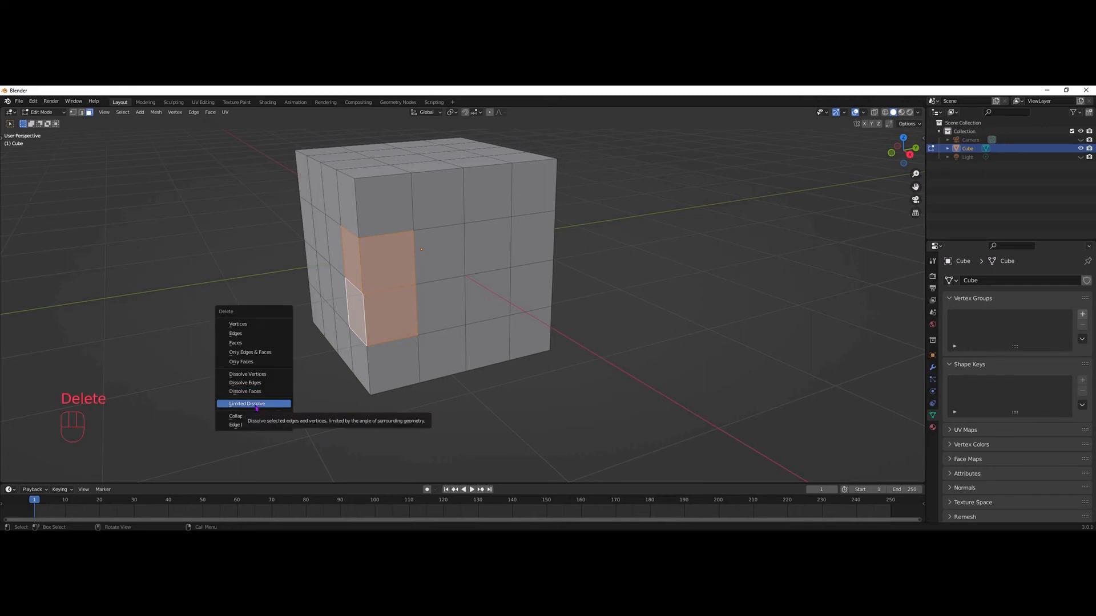
click(256, 404)
click(274, 377)
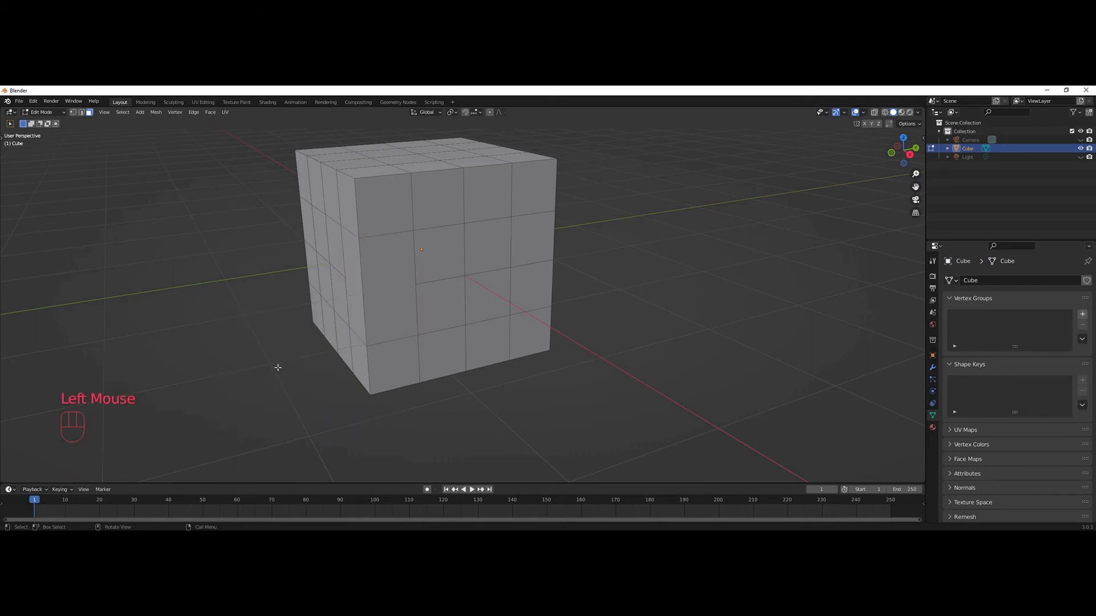
- Examine the merged faces on both sides of the cube's near corner by selecting them alternately
middle_drag(276, 367, 304, 355)
click(341, 267)
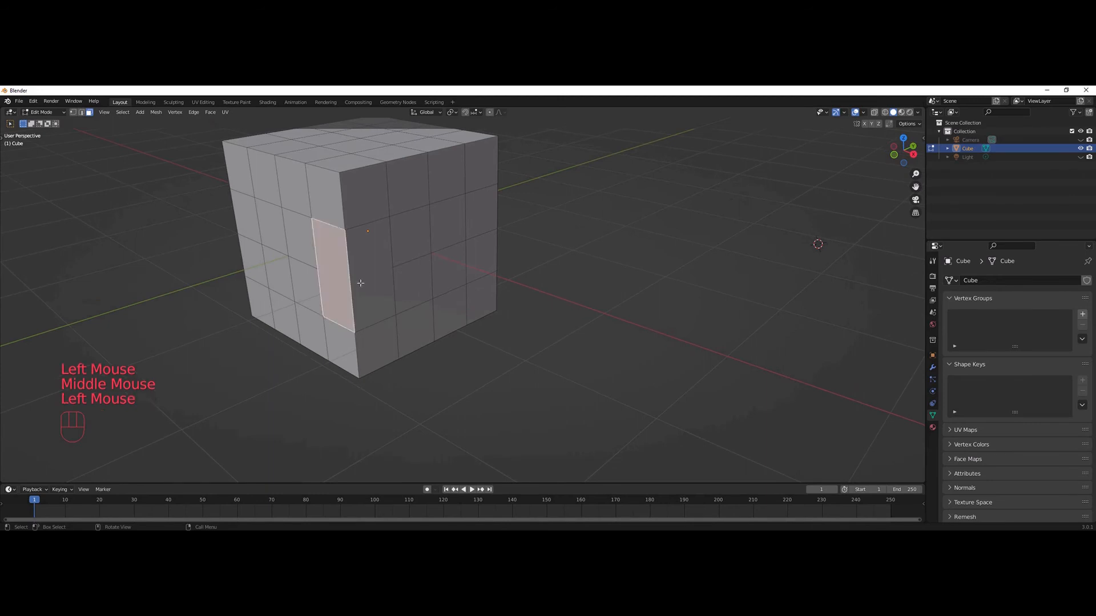
click(367, 277)
click(337, 276)
click(337, 276)
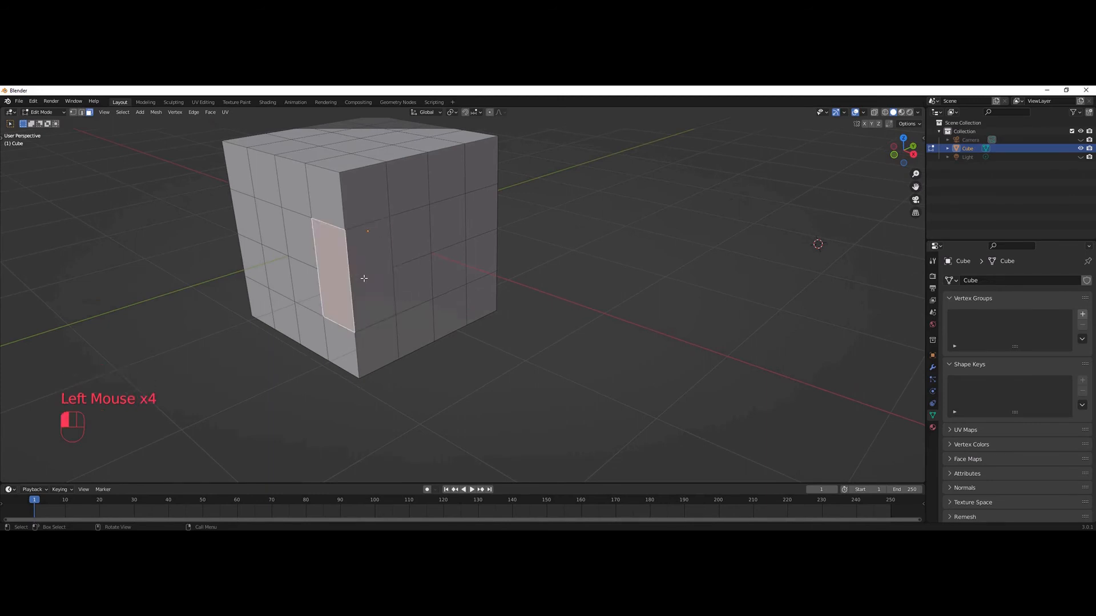
click(346, 231)
click(367, 281)
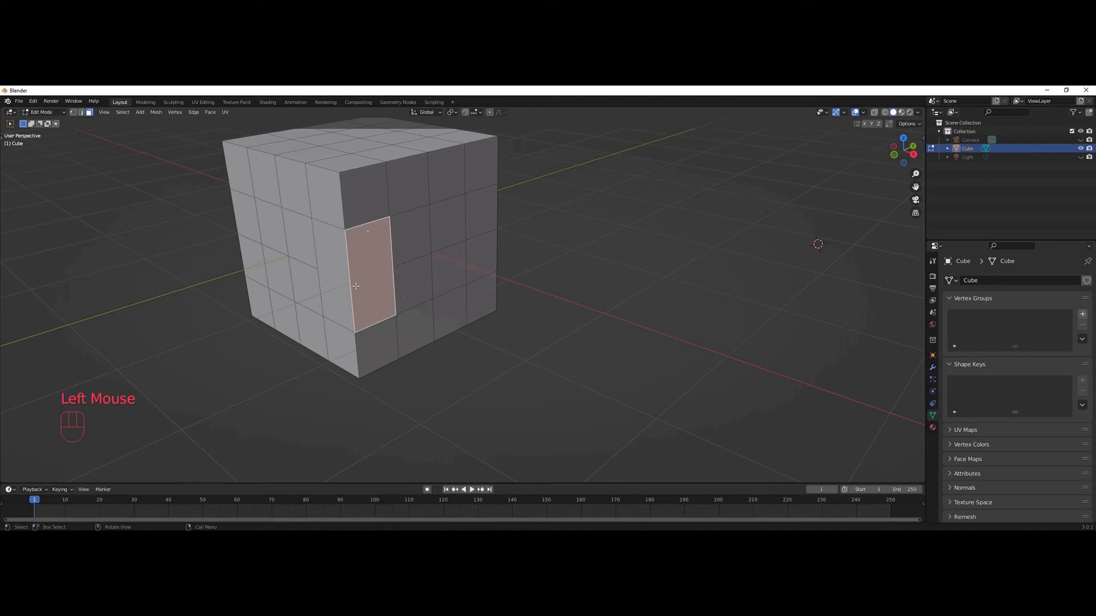
click(334, 287)
click(364, 292)
click(363, 293)
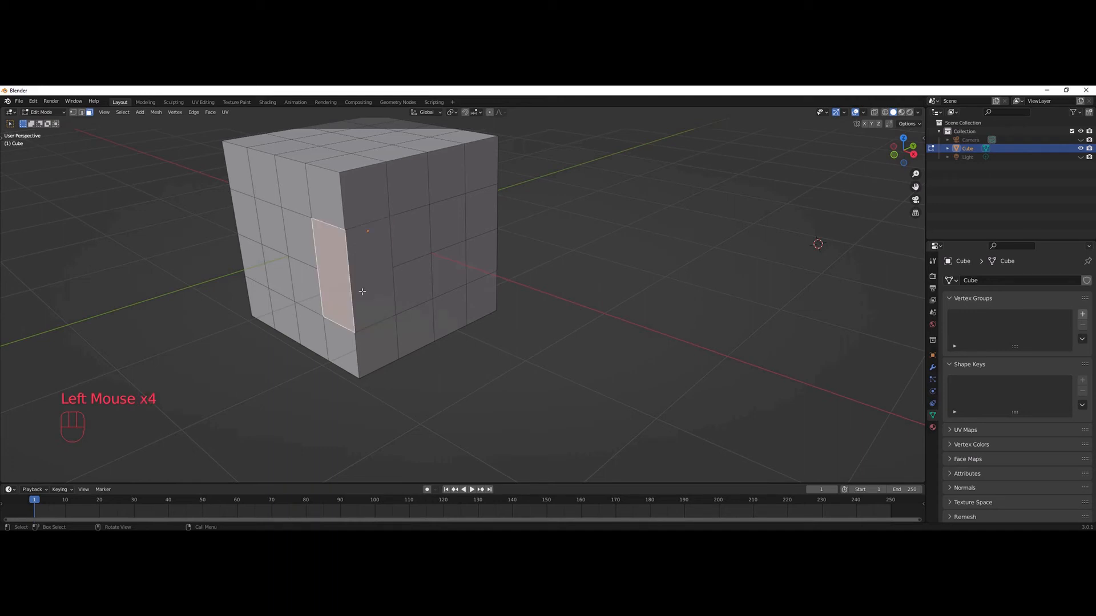
click(364, 292)
- Recheck the two merged corner faces from a more frontal angle and undo the Limited Dissolve
middle_click(305, 398)
middle_drag(305, 398, 294, 393)
click(397, 299)
click(397, 299)
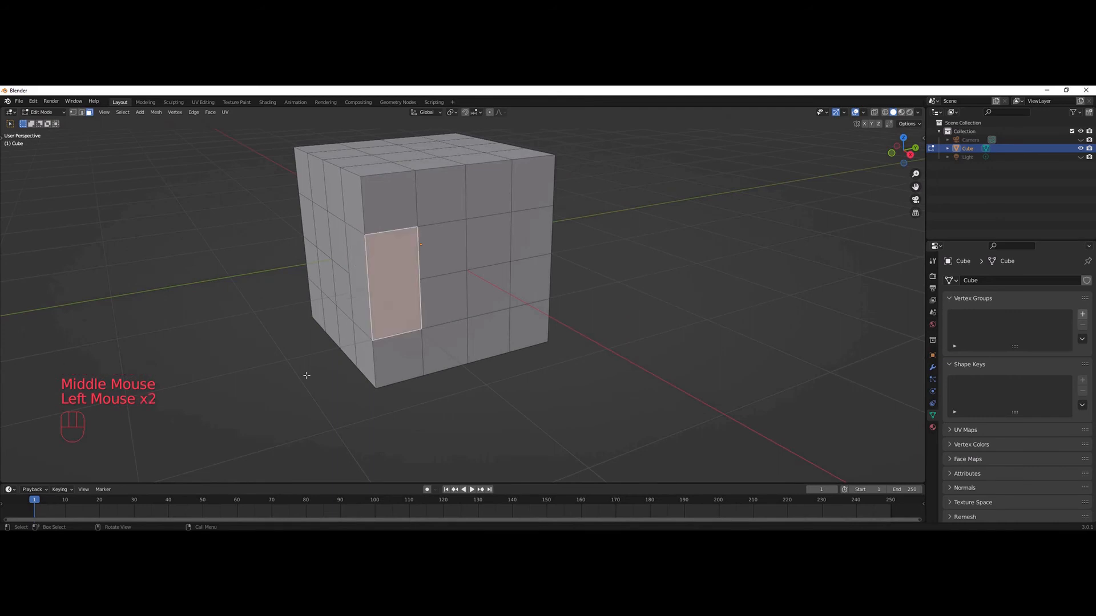
click(356, 282)
click(394, 285)
click(320, 386)
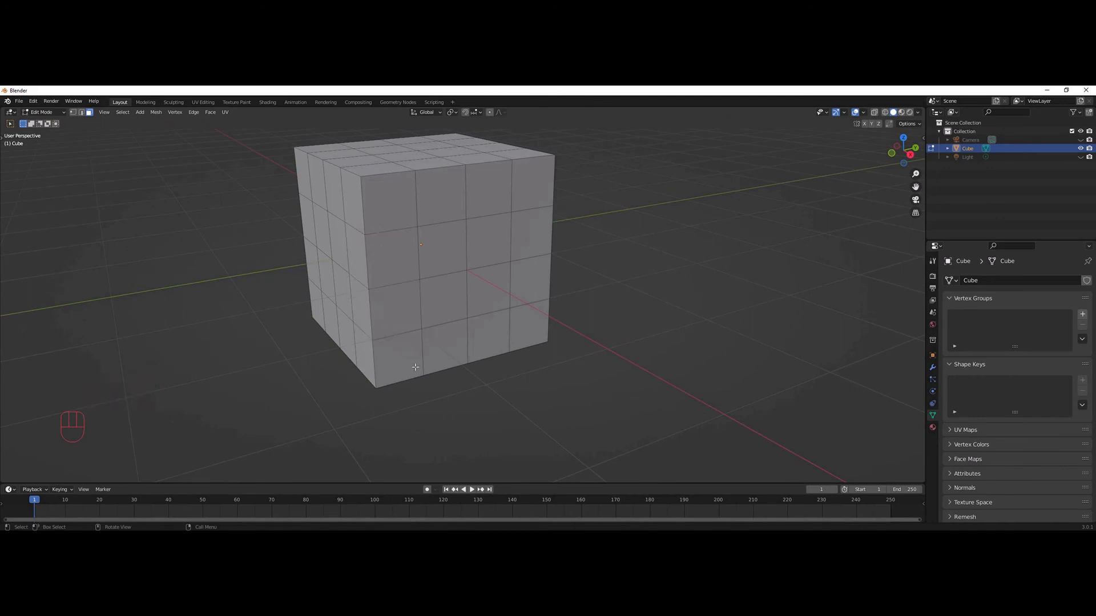
alt+click(380, 288)
click(480, 392)
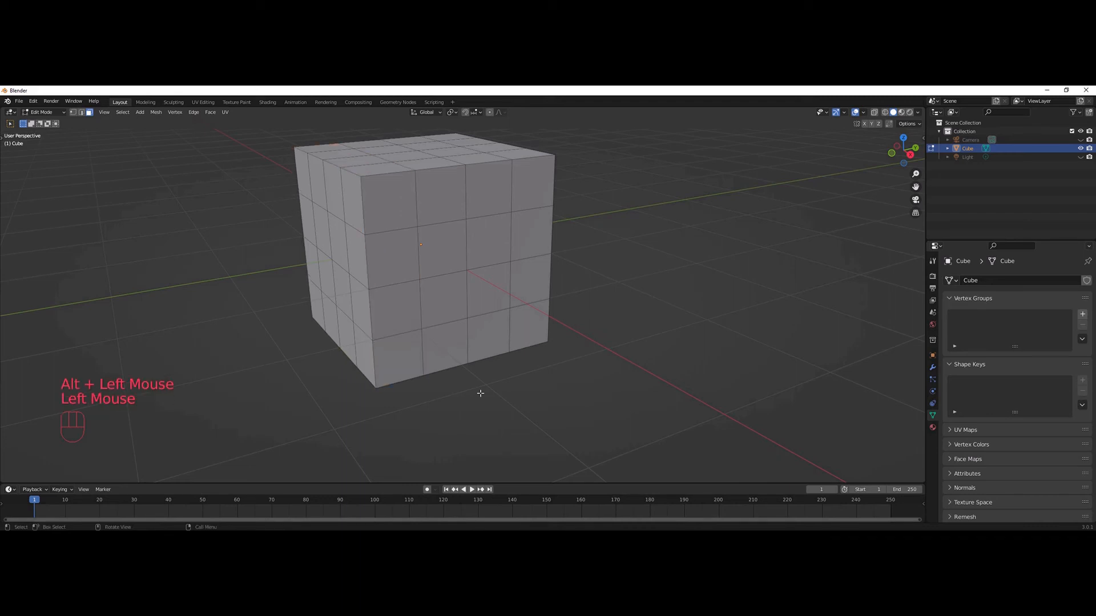
click(480, 394)
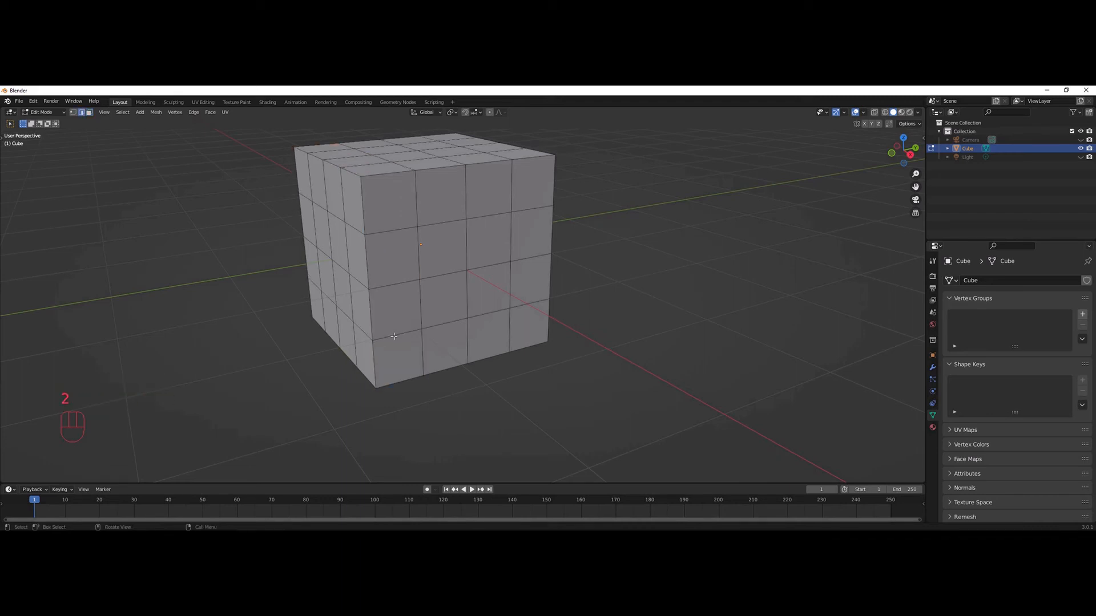
- Select the lowest inner horizontal edge loop around the cube, delete it with the Edge Loops option and clear the selection
key(alt)
alt+click(394, 336)
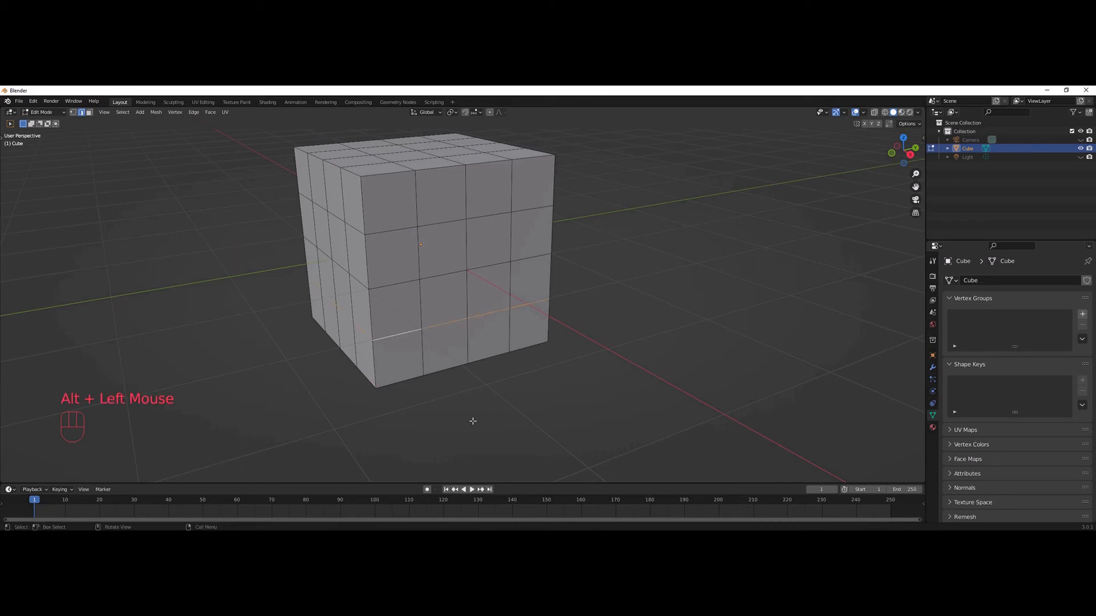
mouse_move(601, 390)
middle_down()
mouse_move(524, 379)
mouse_move(643, 385)
mouse_move(579, 388)
middle_up()
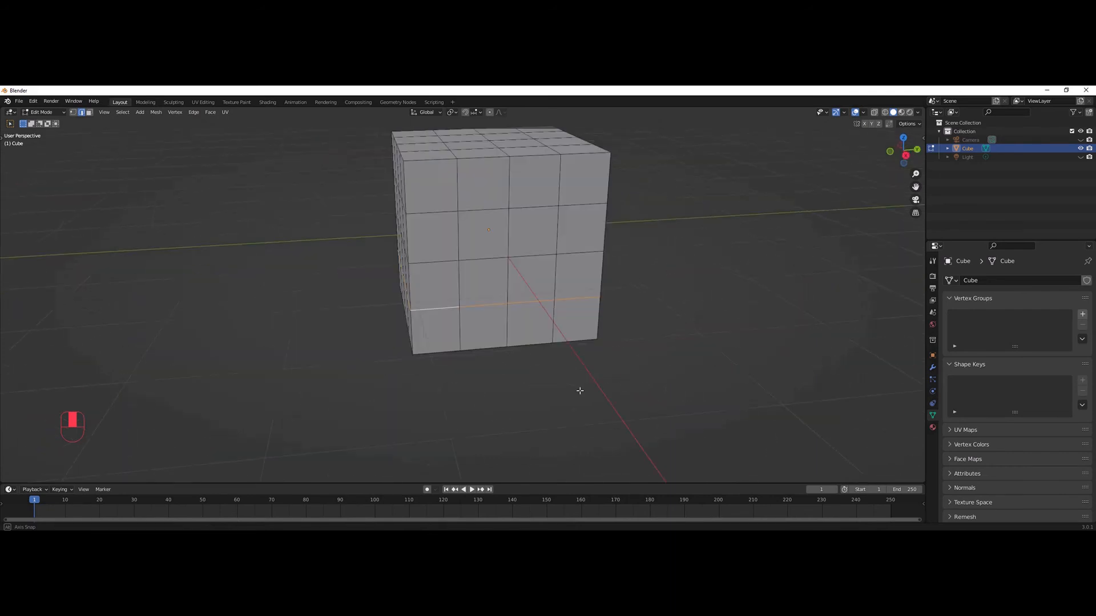
key(Delete)
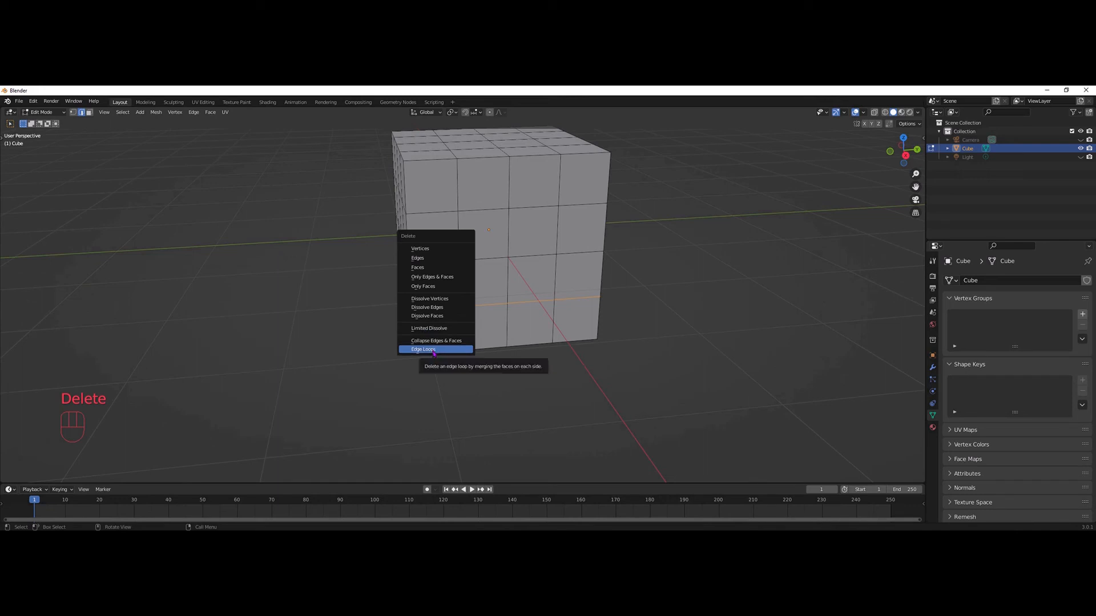
click(433, 350)
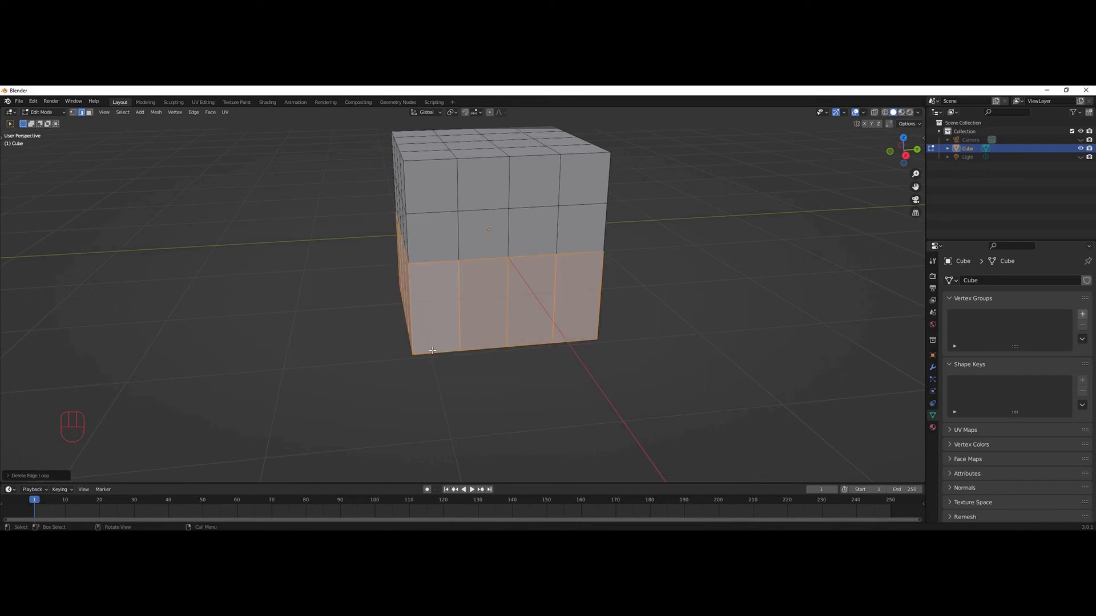
click(336, 374)
mouse_move(336, 374)
middle_down()
mouse_move(389, 377)
mouse_move(342, 373)
middle_up()
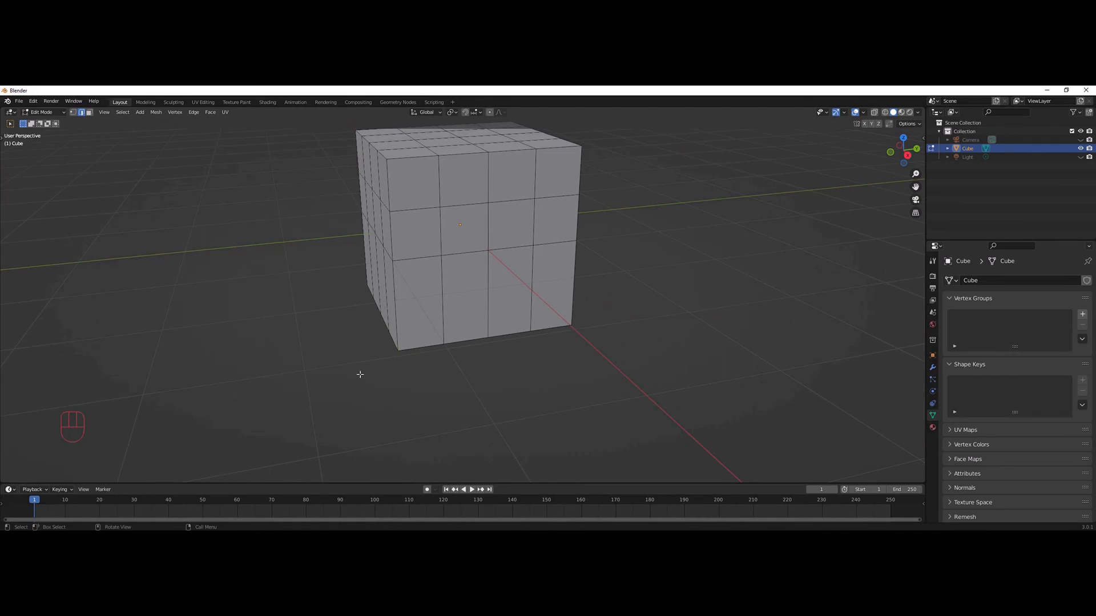
- Undo the deletion of the full edge loop and leave nothing selected
key(ctrl+z)
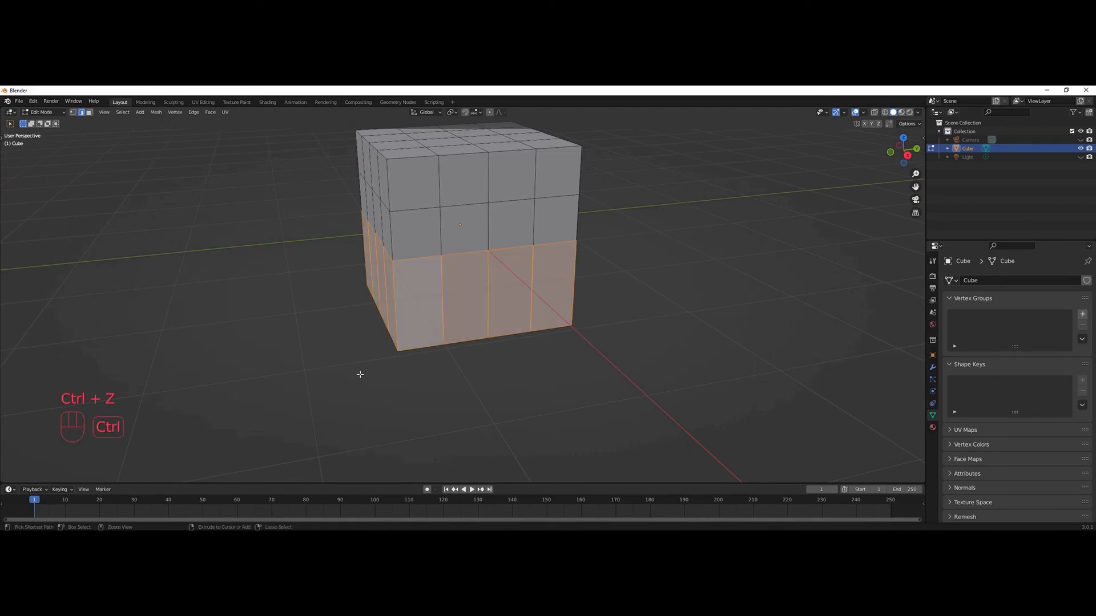
key(ctrl+z)
click(361, 374)
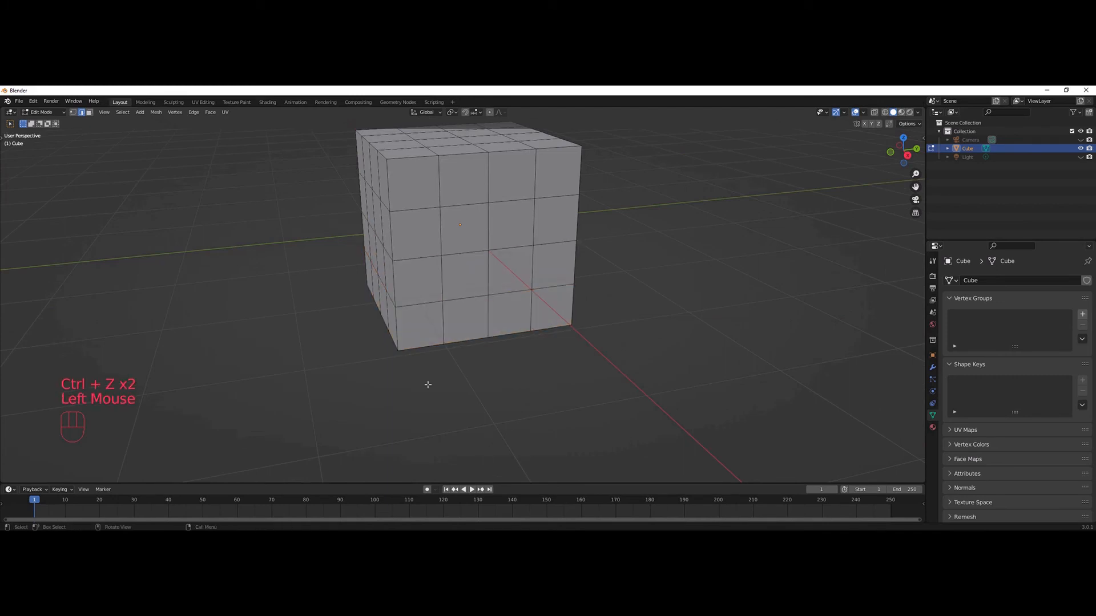
- Select three adjacent edges of the lowest inner horizontal row on the front side and delete them with the Edge Loops option
shift+click(415, 304)
shift+click(465, 298)
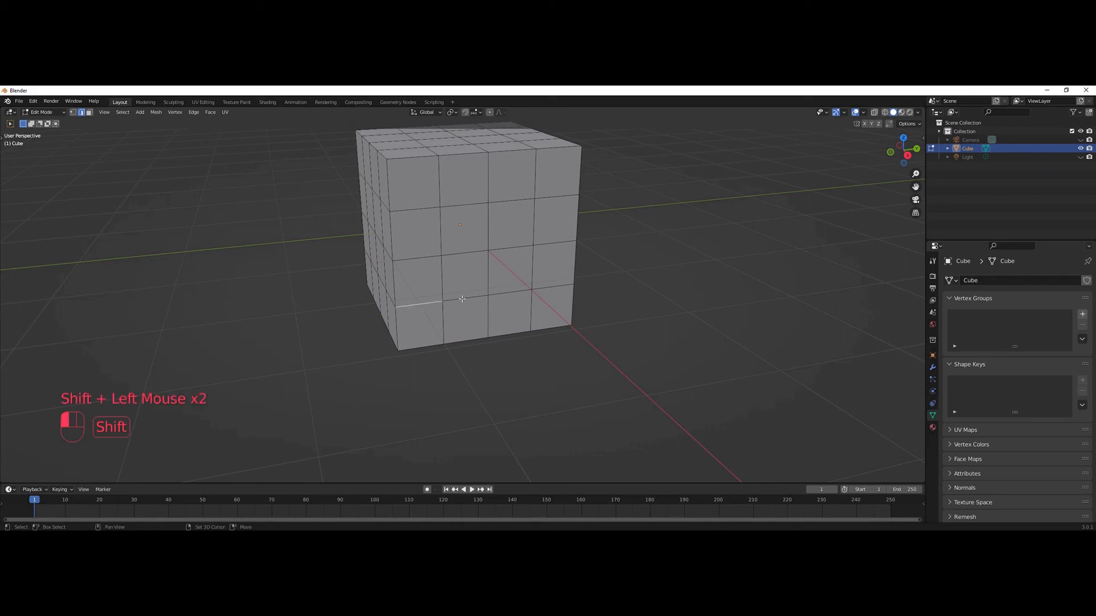
shift+click(510, 294)
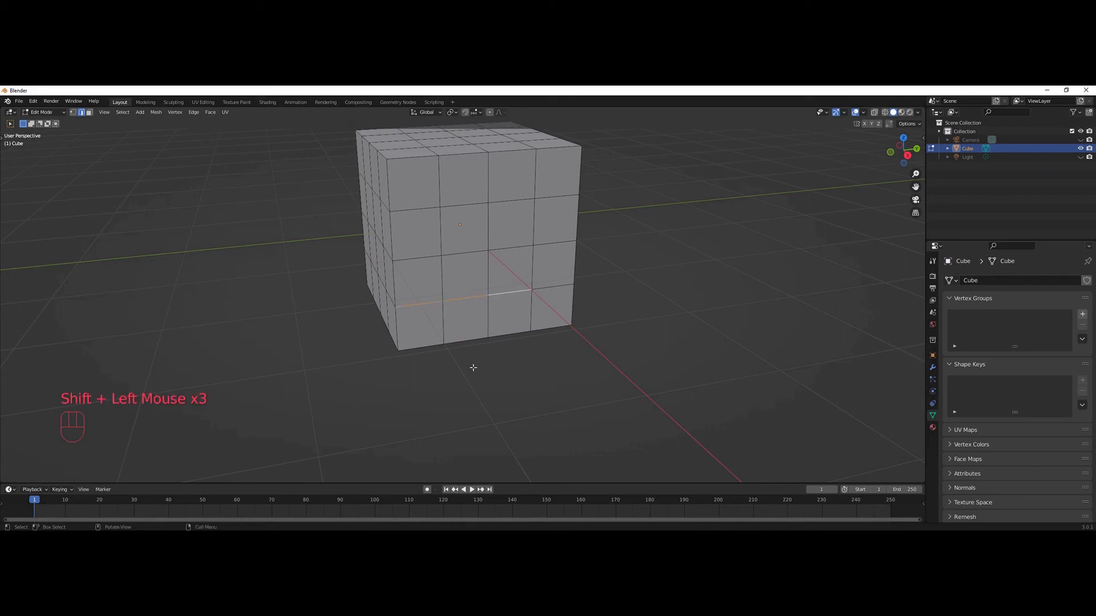
key(Delete)
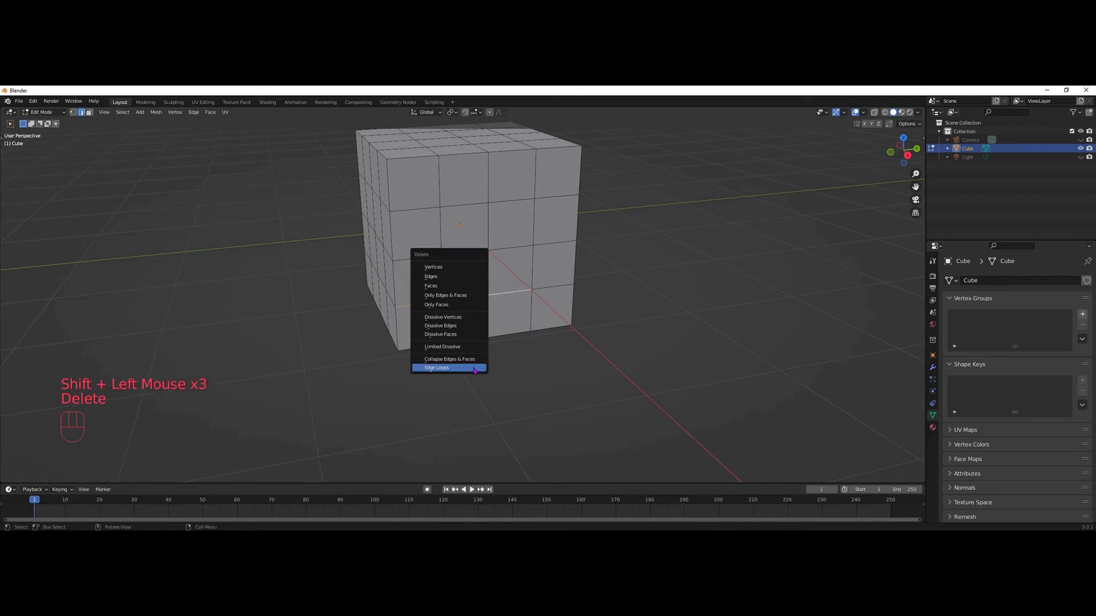
click(444, 368)
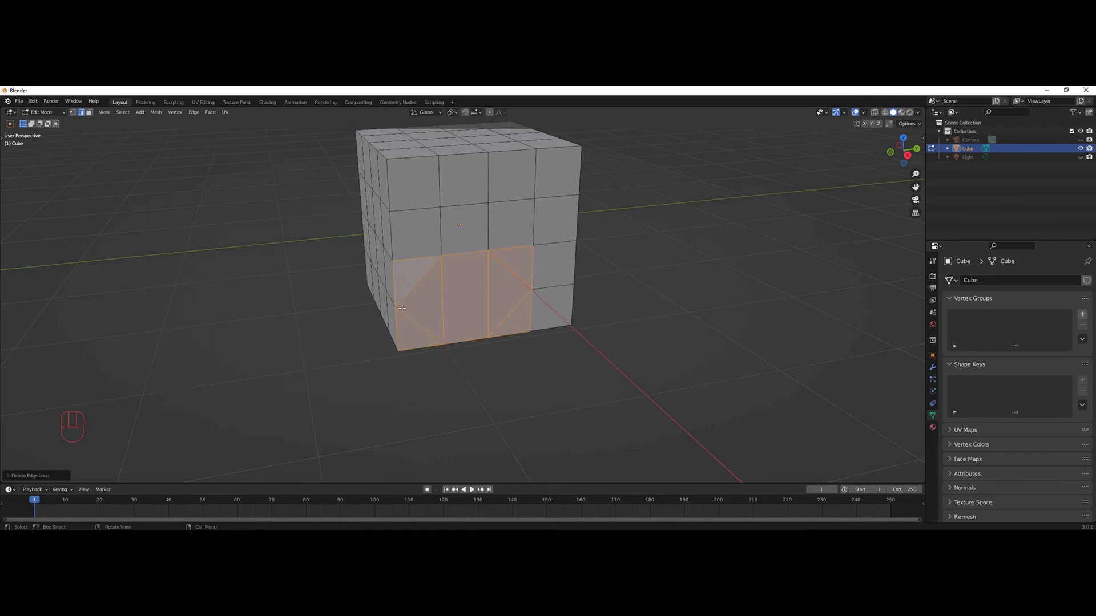
- Examine the diagonal edges at both ends of the partially deleted loop from a more frontal angle
click(483, 378)
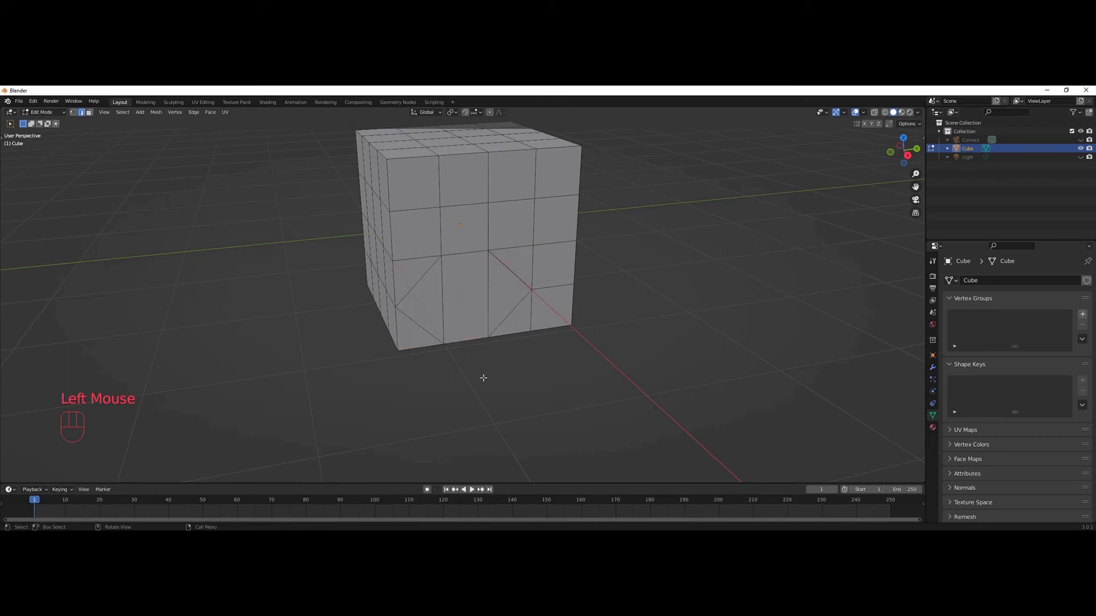
middle_drag(538, 366, 521, 367)
click(469, 297)
click(469, 297)
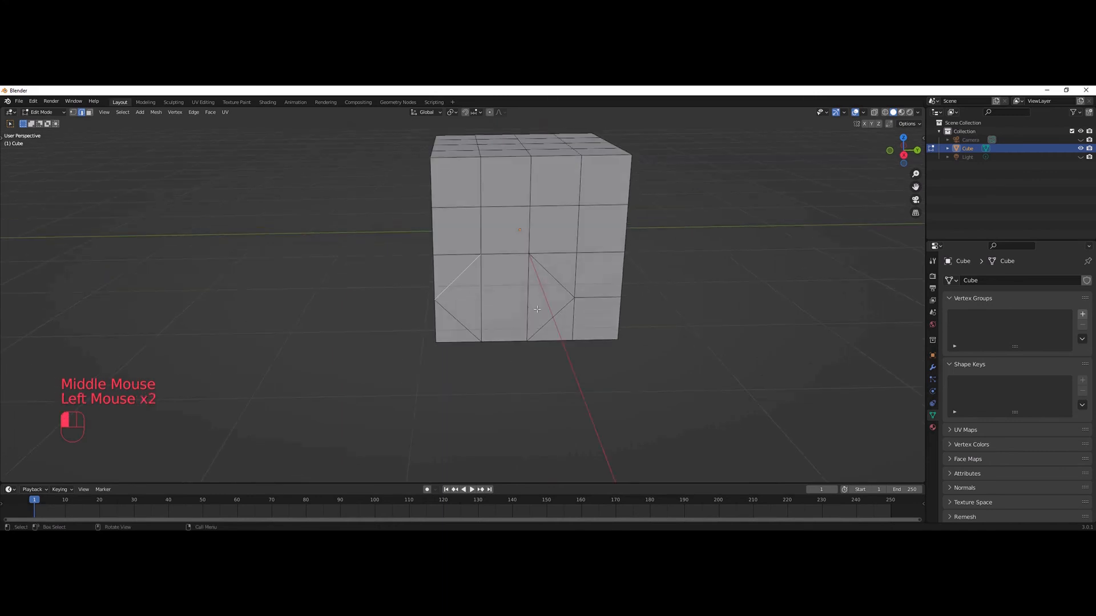
click(469, 376)
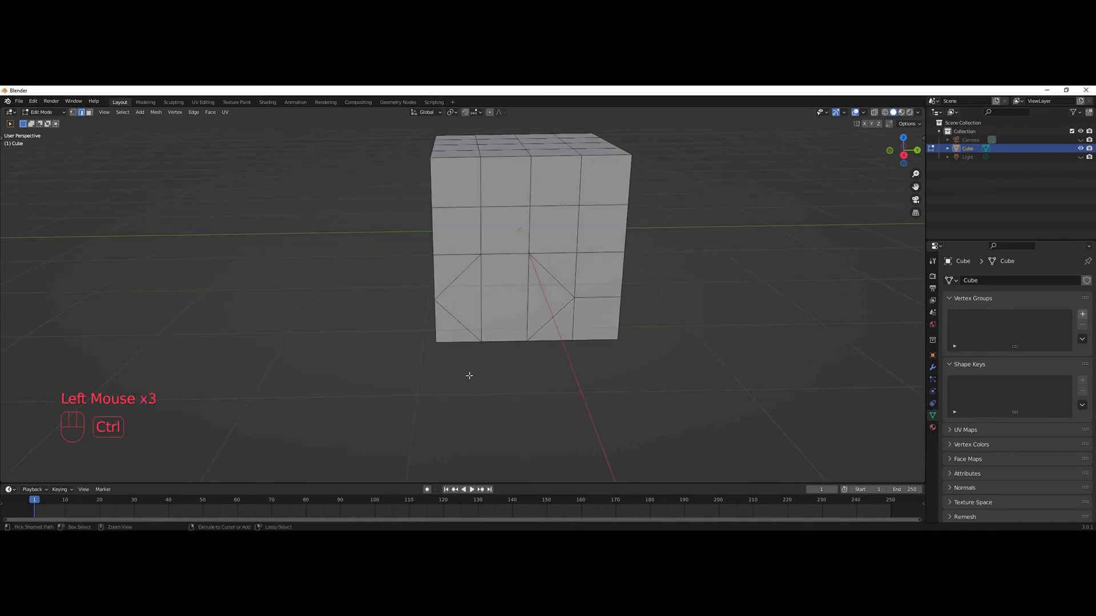
- Undo the deletion of the three front edges and clear the selection
key(ctrl+z)
key(ctrl+z)
key(ctrl+z)
key(ctrl+z)
key(ctrl+z)
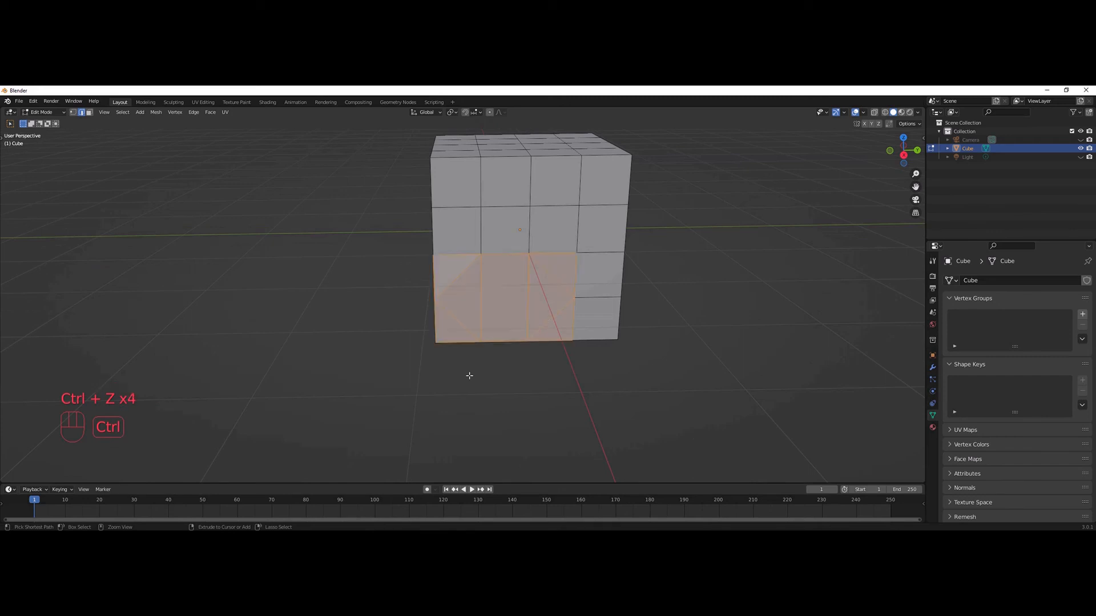
click(470, 376)
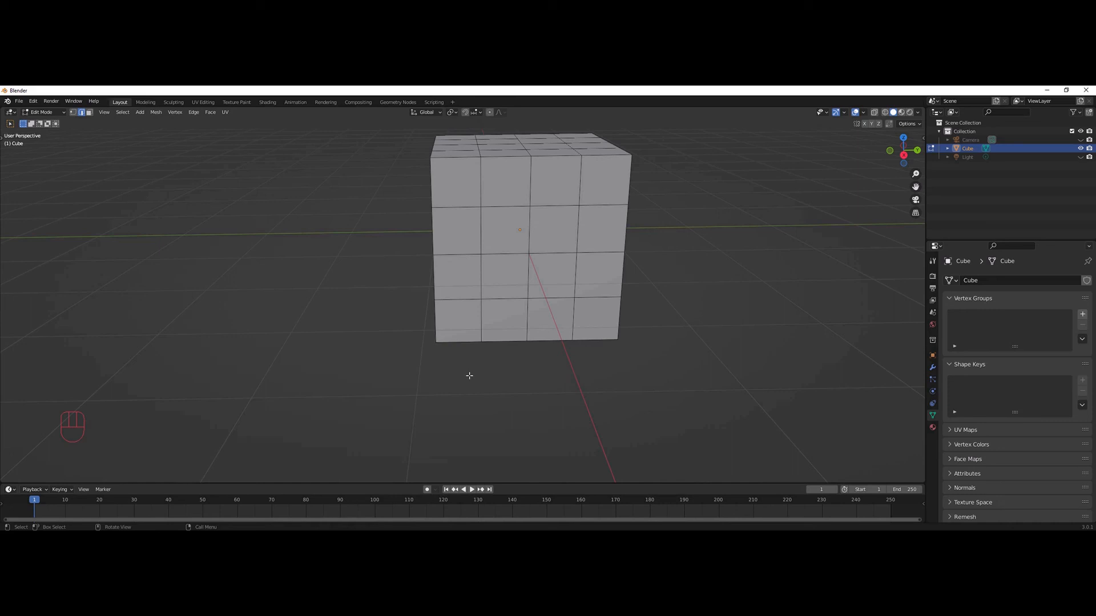
- In vertex select mode, select the front side's centre vertex with its four direct neighbours and apply Collapse Edges & Faces
key(1)
click(530, 254)
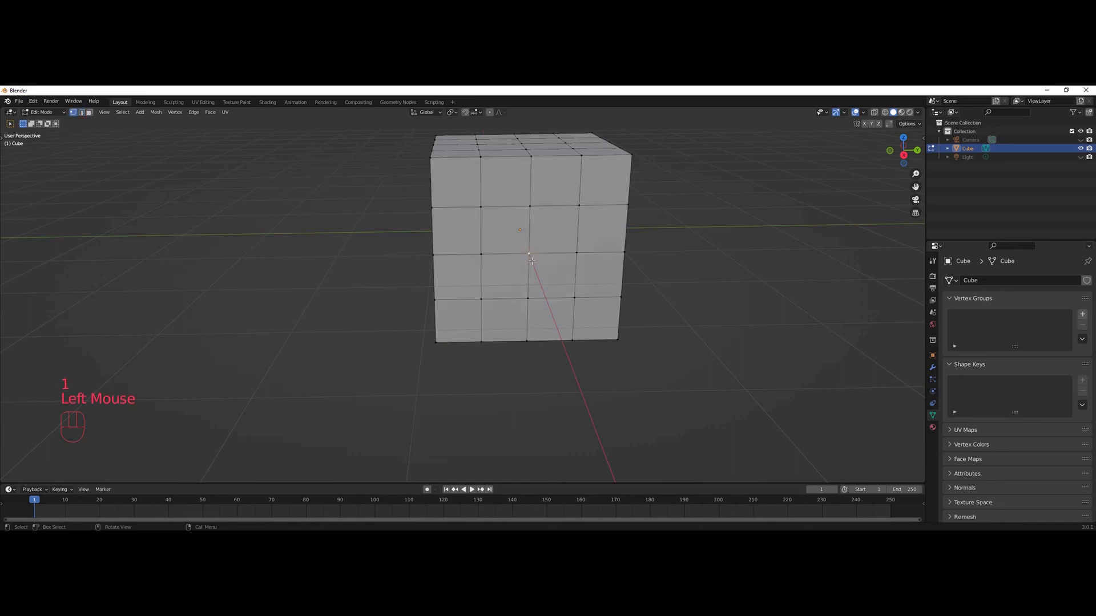
shift+click(529, 206)
shift+click(576, 253)
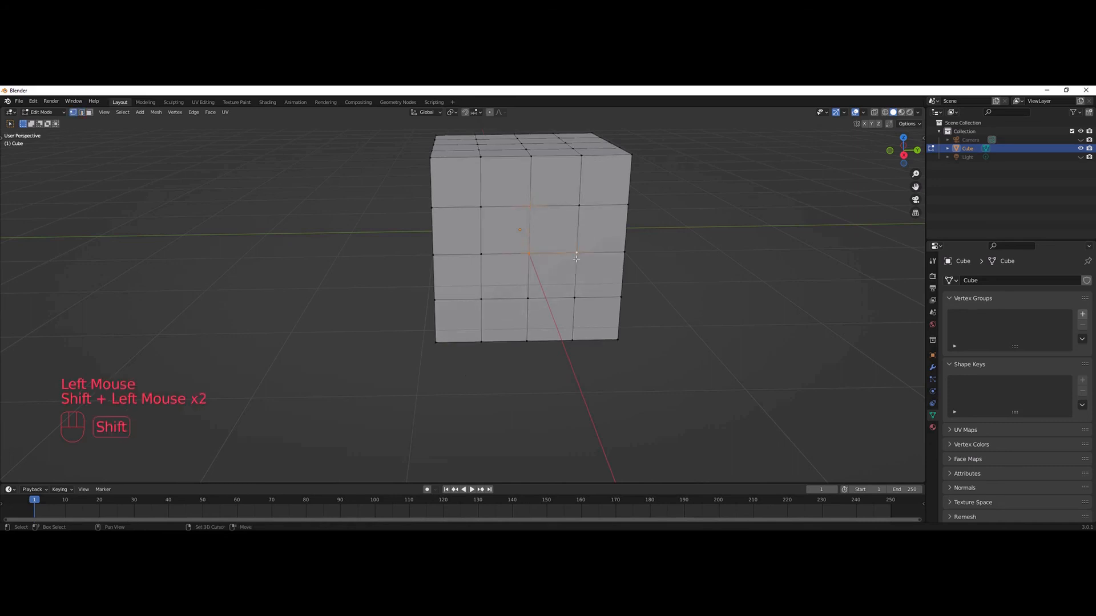
shift+click(527, 299)
shift+click(481, 254)
key(Delete)
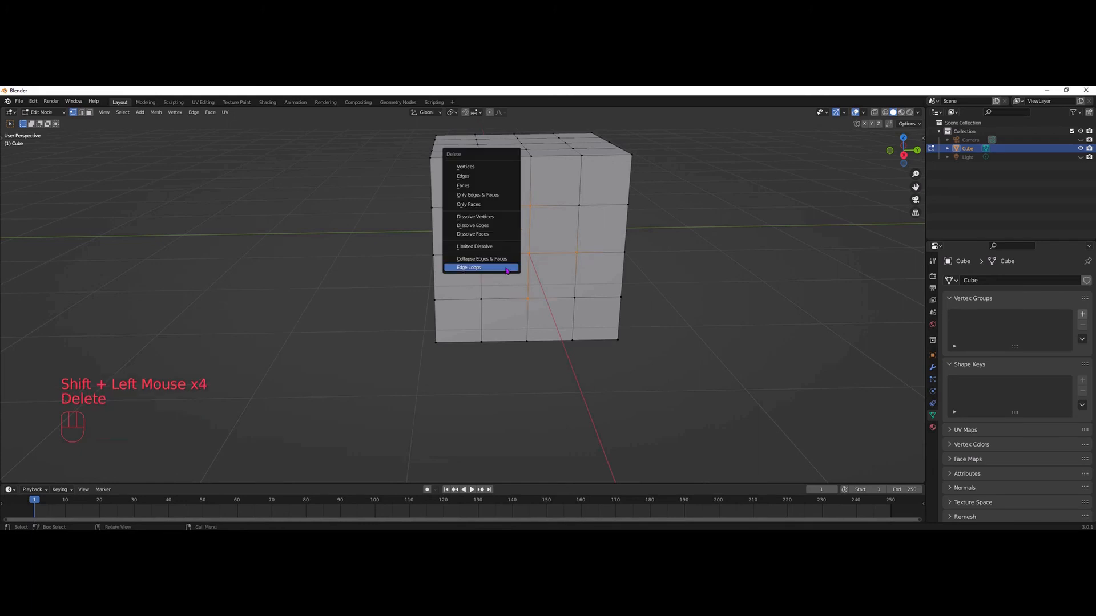
click(471, 259)
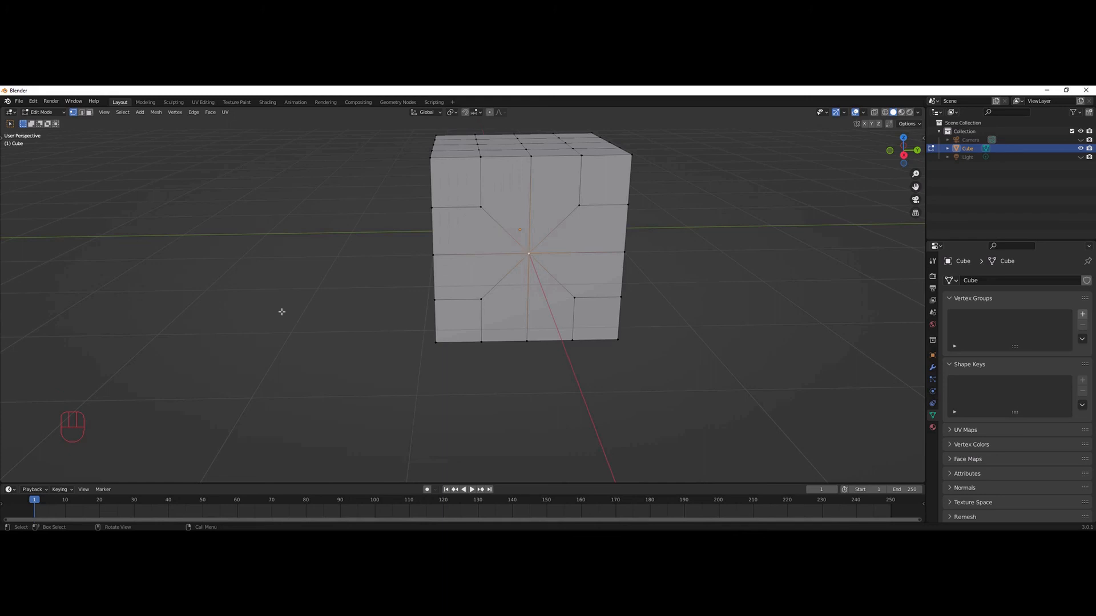
- Undo and repeat Collapse Edges & Faces on the same five vertices, and restore the uncollapsed grid with nothing selected
key(ctrl+z)
key(Delete)
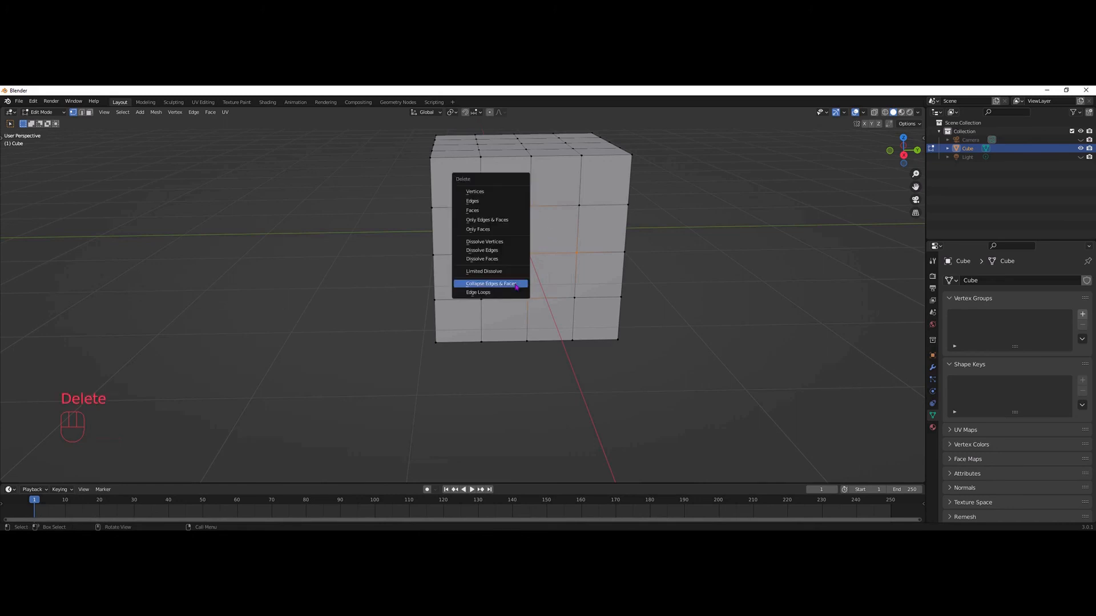
click(479, 284)
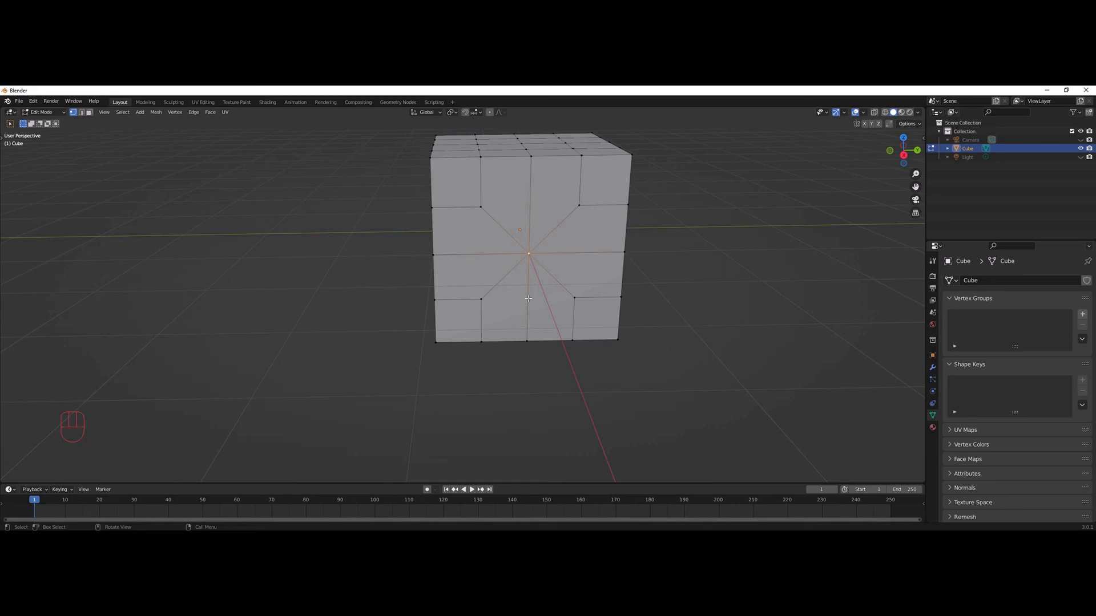
key(ctrl+z)
click(372, 265)
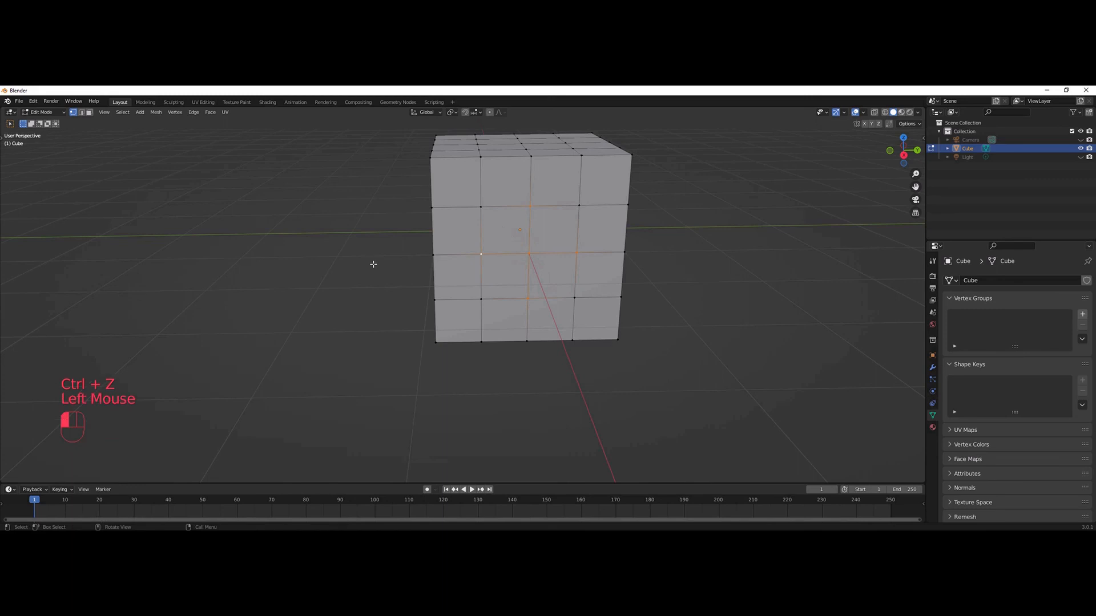
- In face select mode, select the four central faces of the front side and apply Collapse Edges & Faces
key(3)
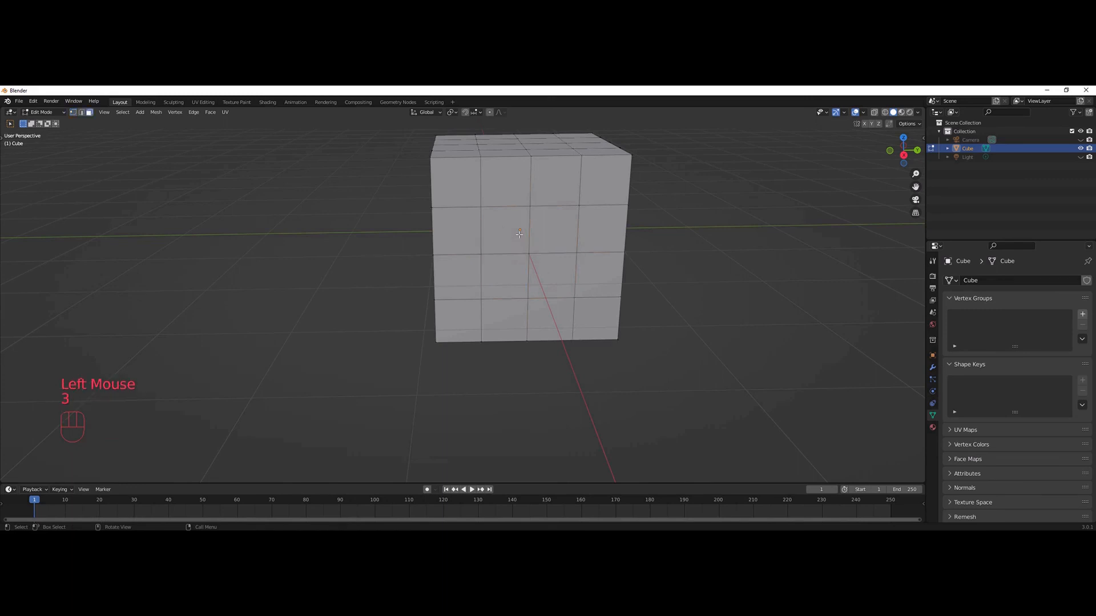
click(519, 234)
click(520, 235)
shift+click(504, 278)
shift+click(516, 234)
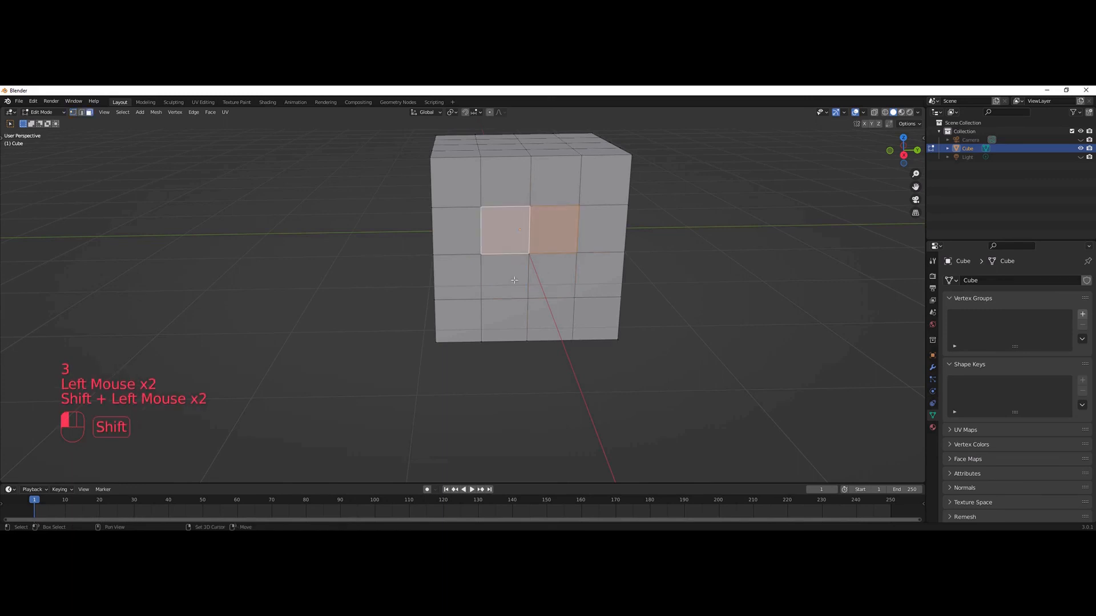
shift+click(553, 279)
key(Delete)
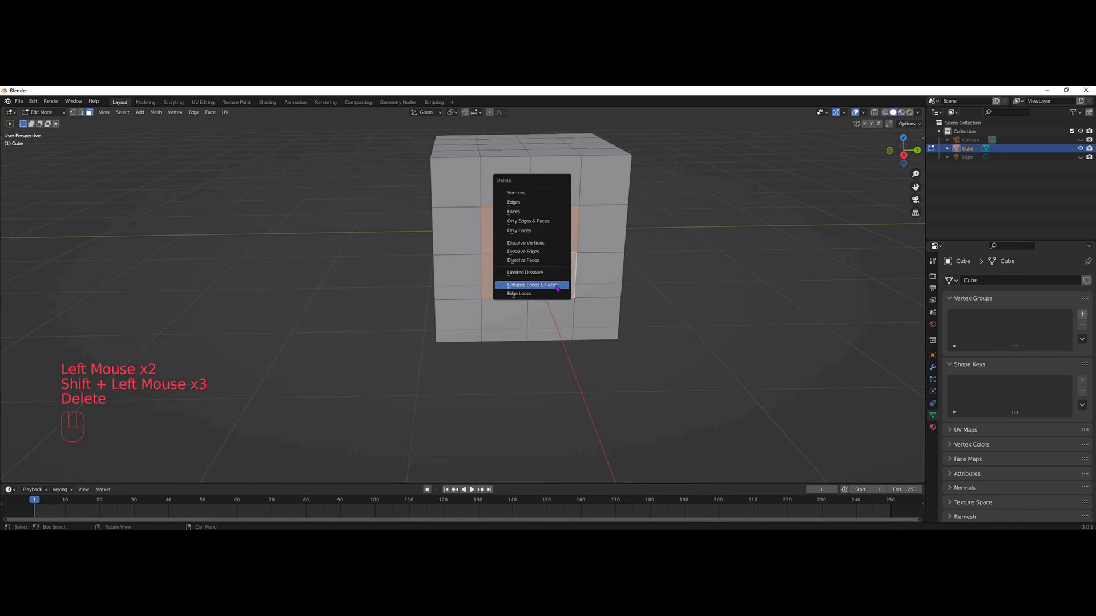
click(531, 284)
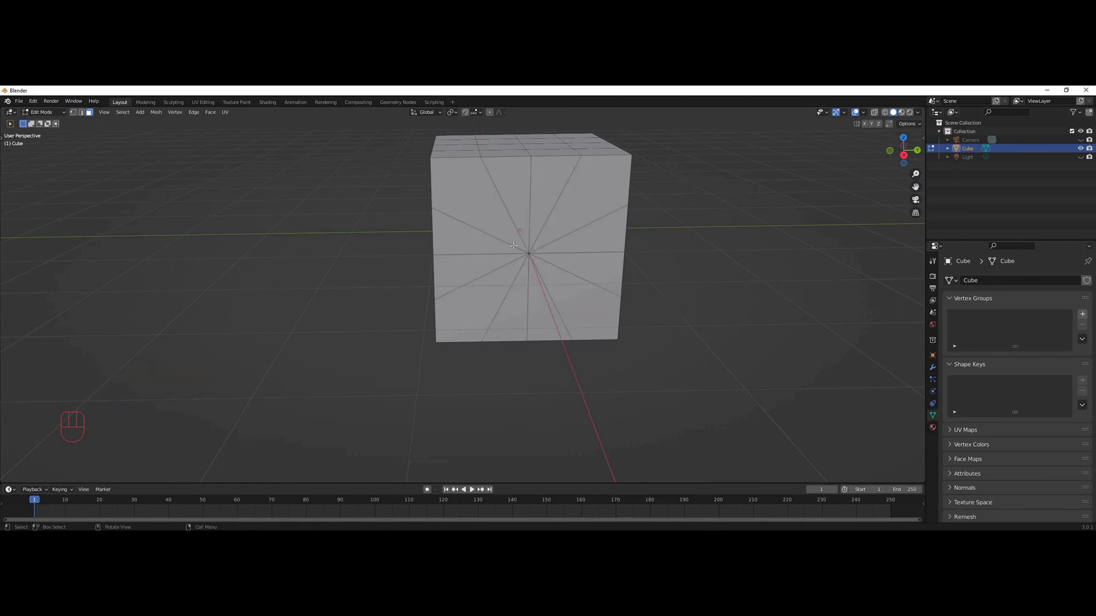
- Examine the faces radiating from the collapsed centre point by selecting several of them one at a time
click(474, 309)
click(593, 237)
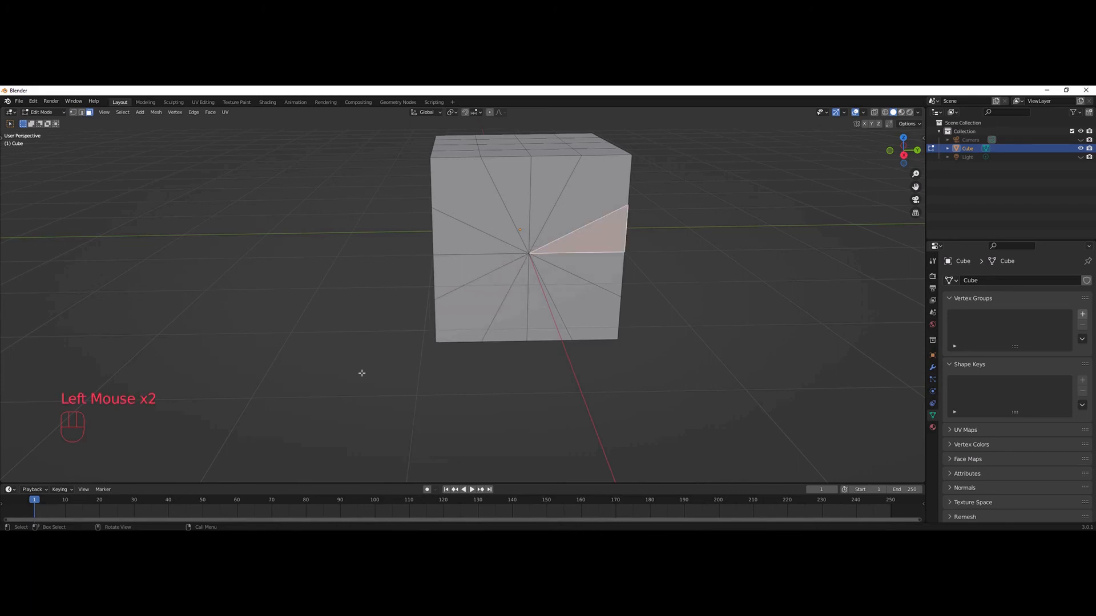
click(585, 310)
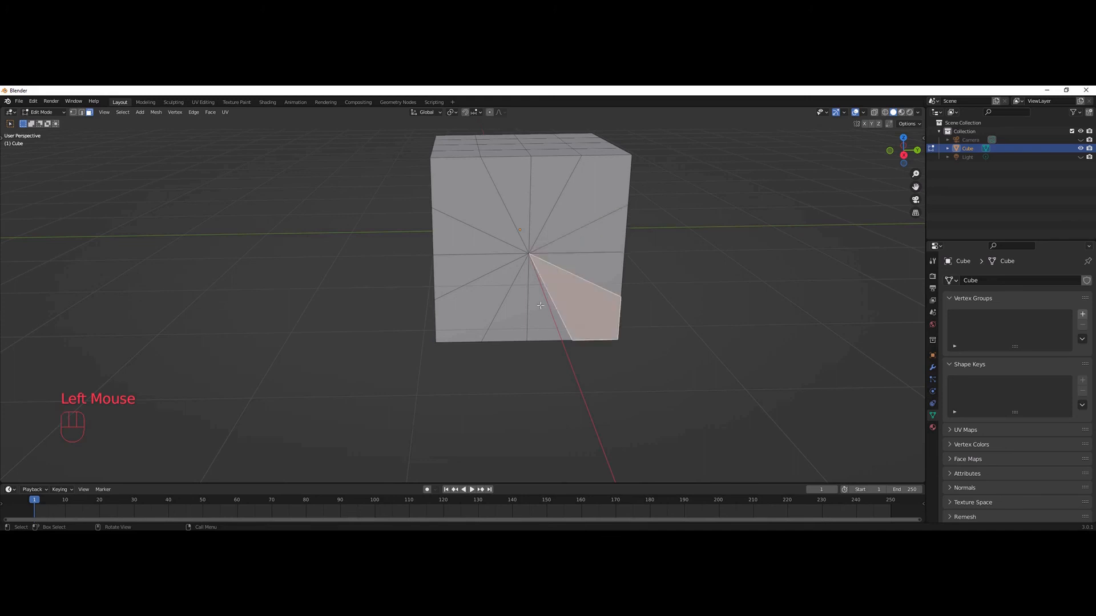
click(540, 306)
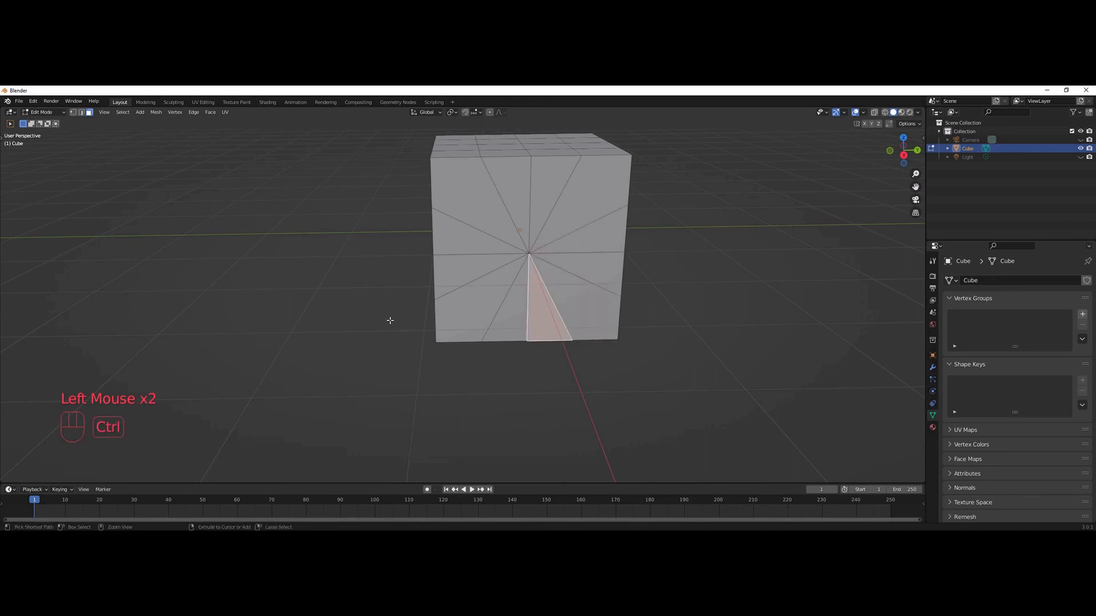
- Undo the collapse of the four central faces and clear the selection
key(ctrl+z)
key(ctrl+z)
key(ctrl+z)
key(ctrl+z)
key(ctrl+z)
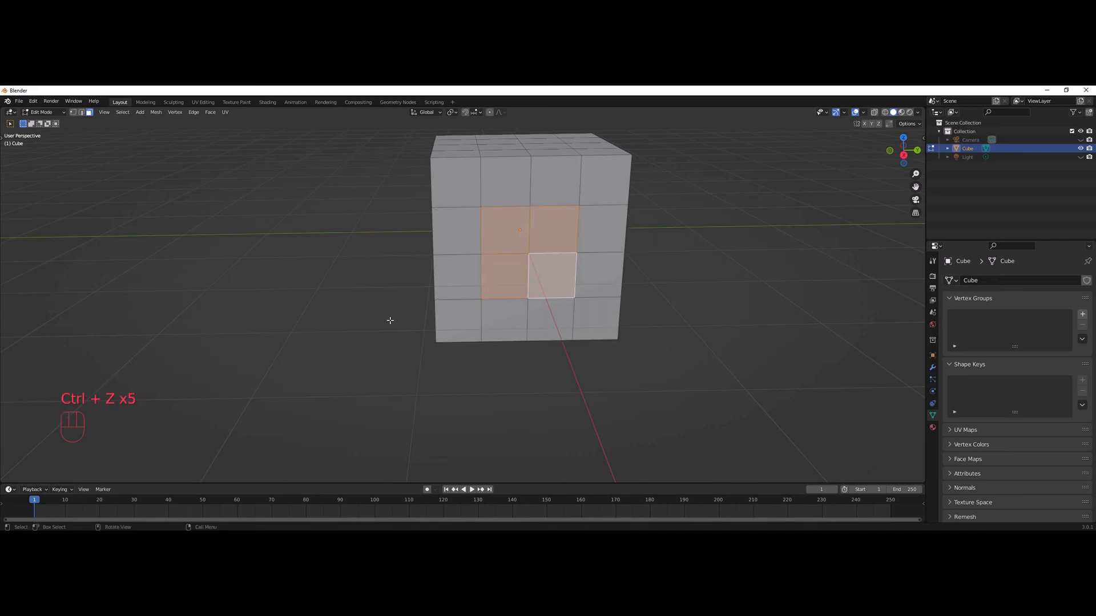
click(390, 320)
- In edge select mode, select the four edges meeting at the front side's centre vertex and apply Collapse Edges & Faces
key(2)
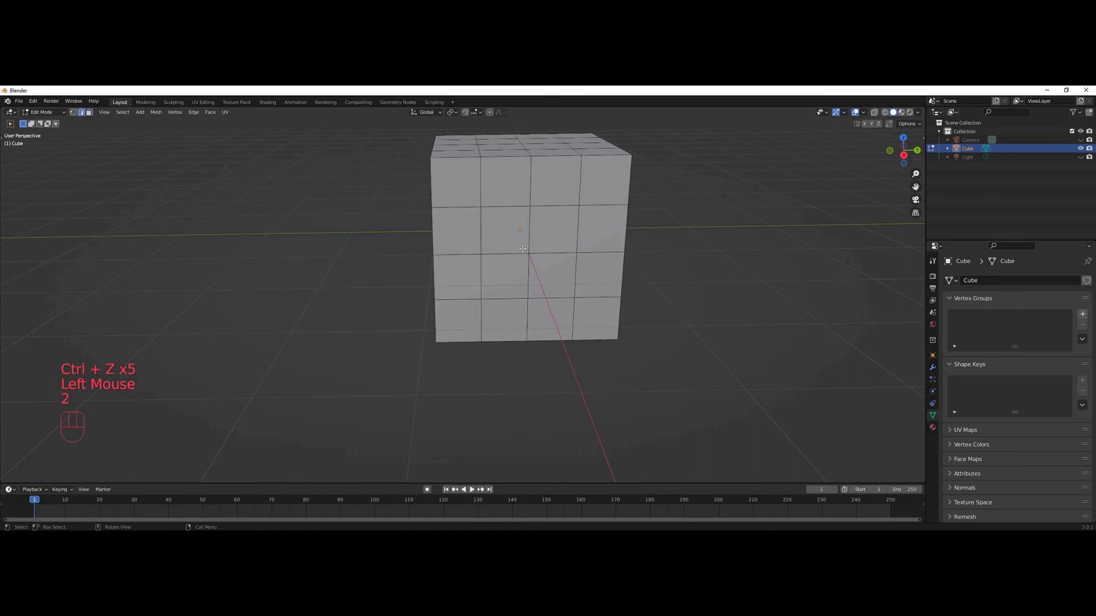
shift+click(510, 253)
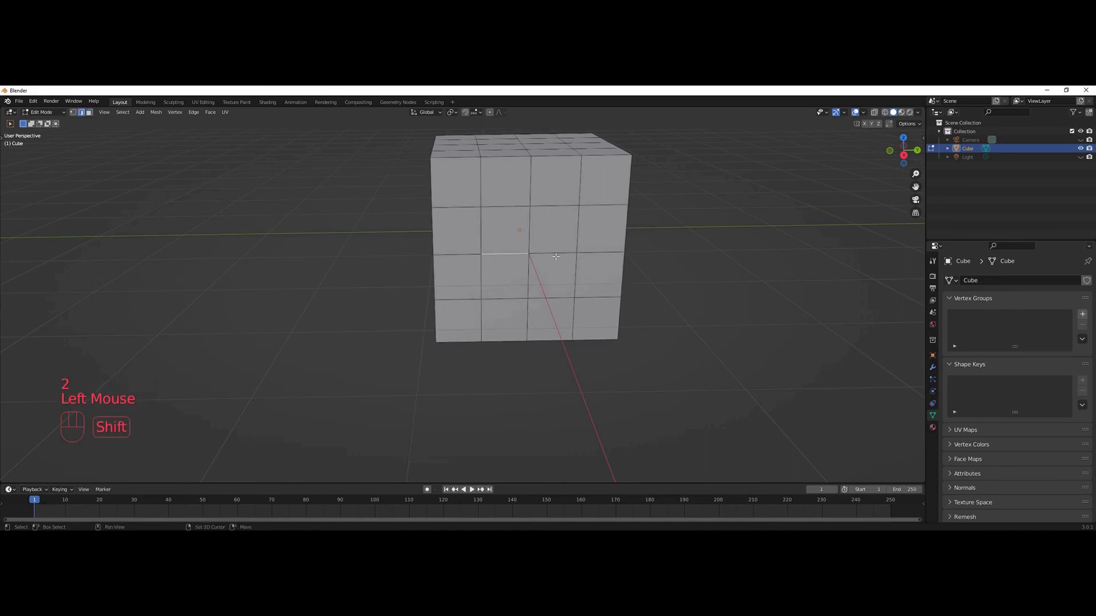
shift+click(544, 253)
shift+click(532, 241)
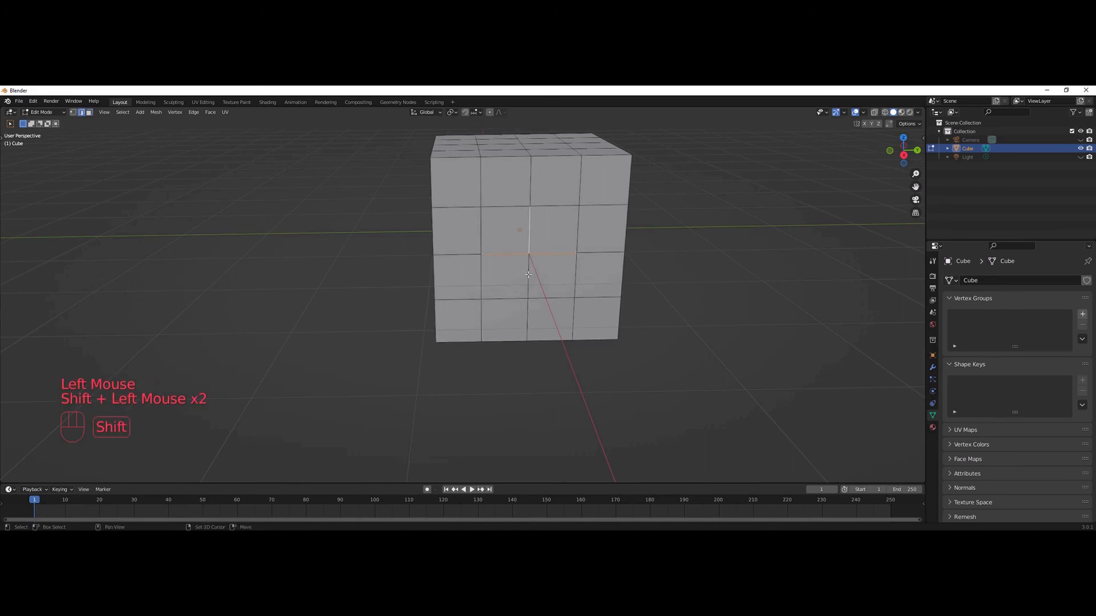
shift+click(533, 277)
key(Delete)
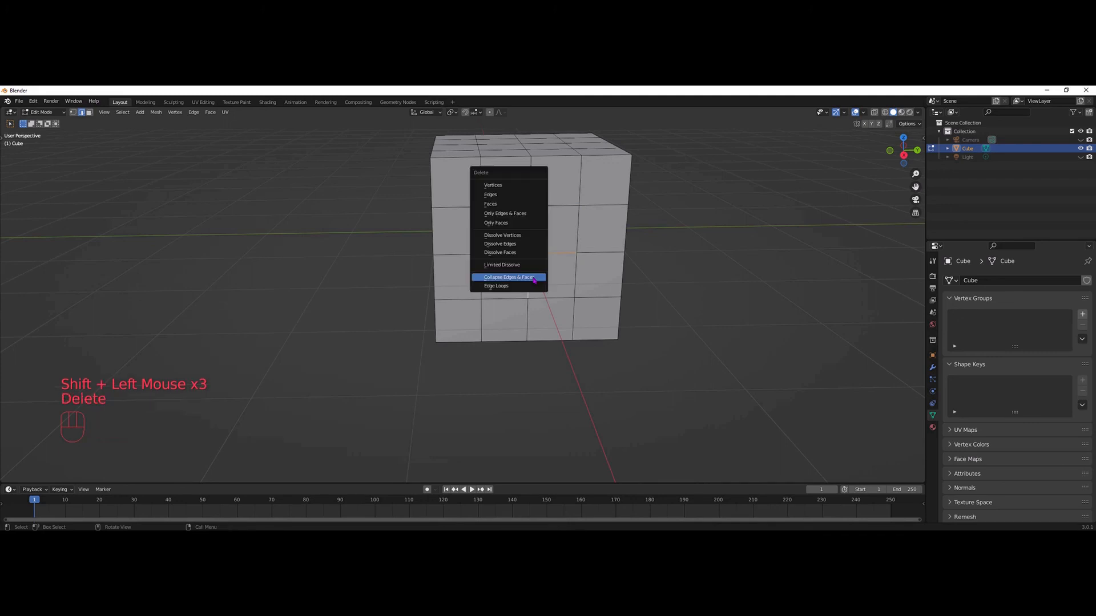
click(518, 278)
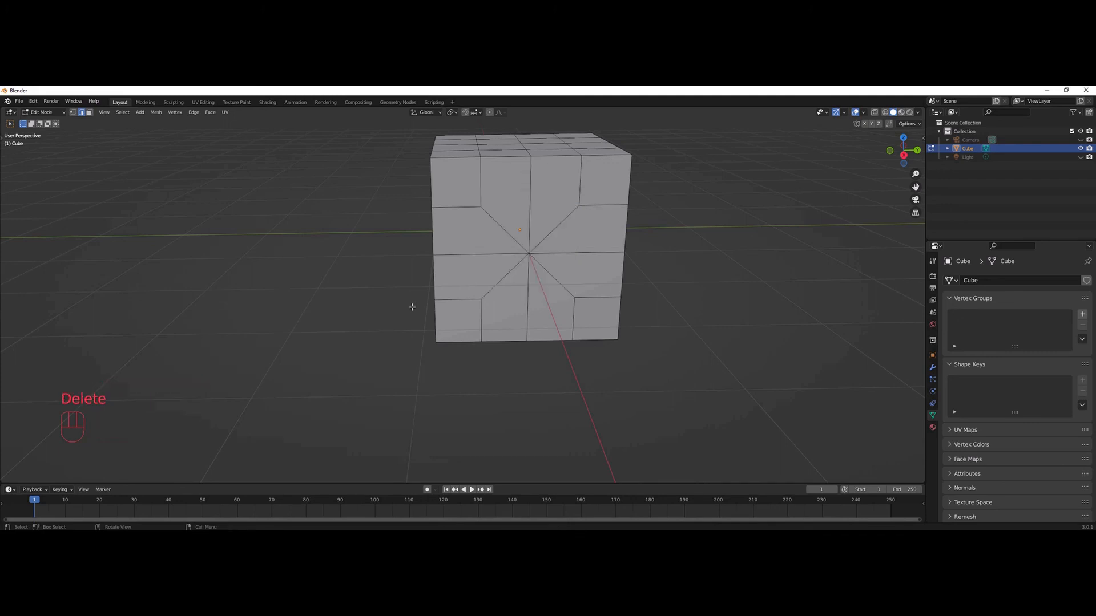